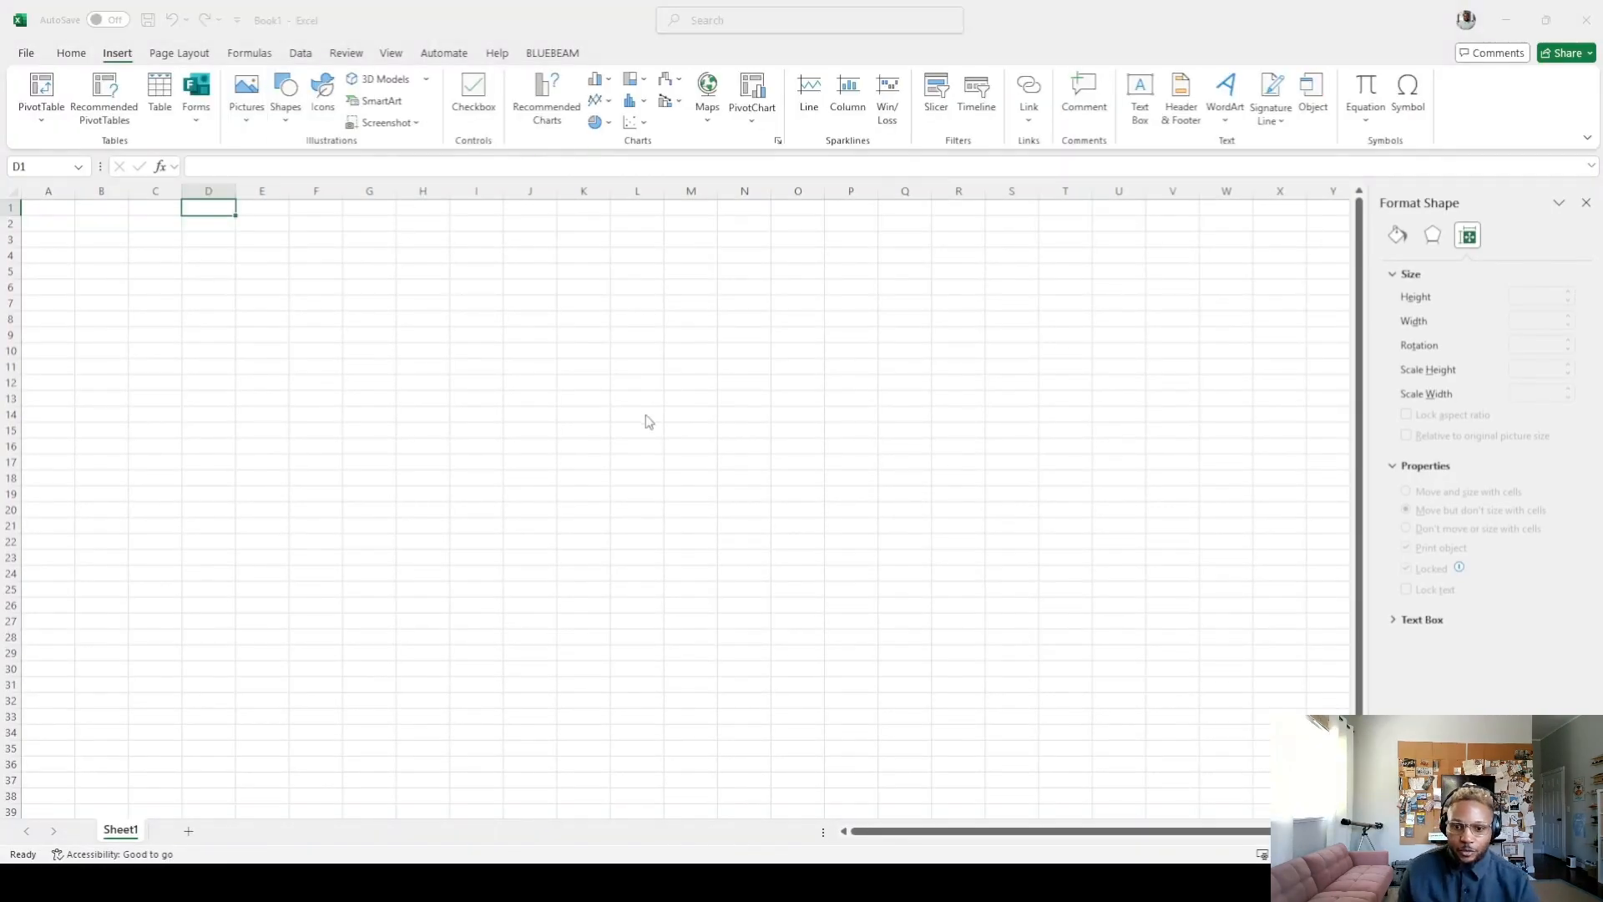
Paste the copied light fixture picture, move it over columns A to C, and enlarge it to about 1.31" by 1.63"
key("ctrl+v")
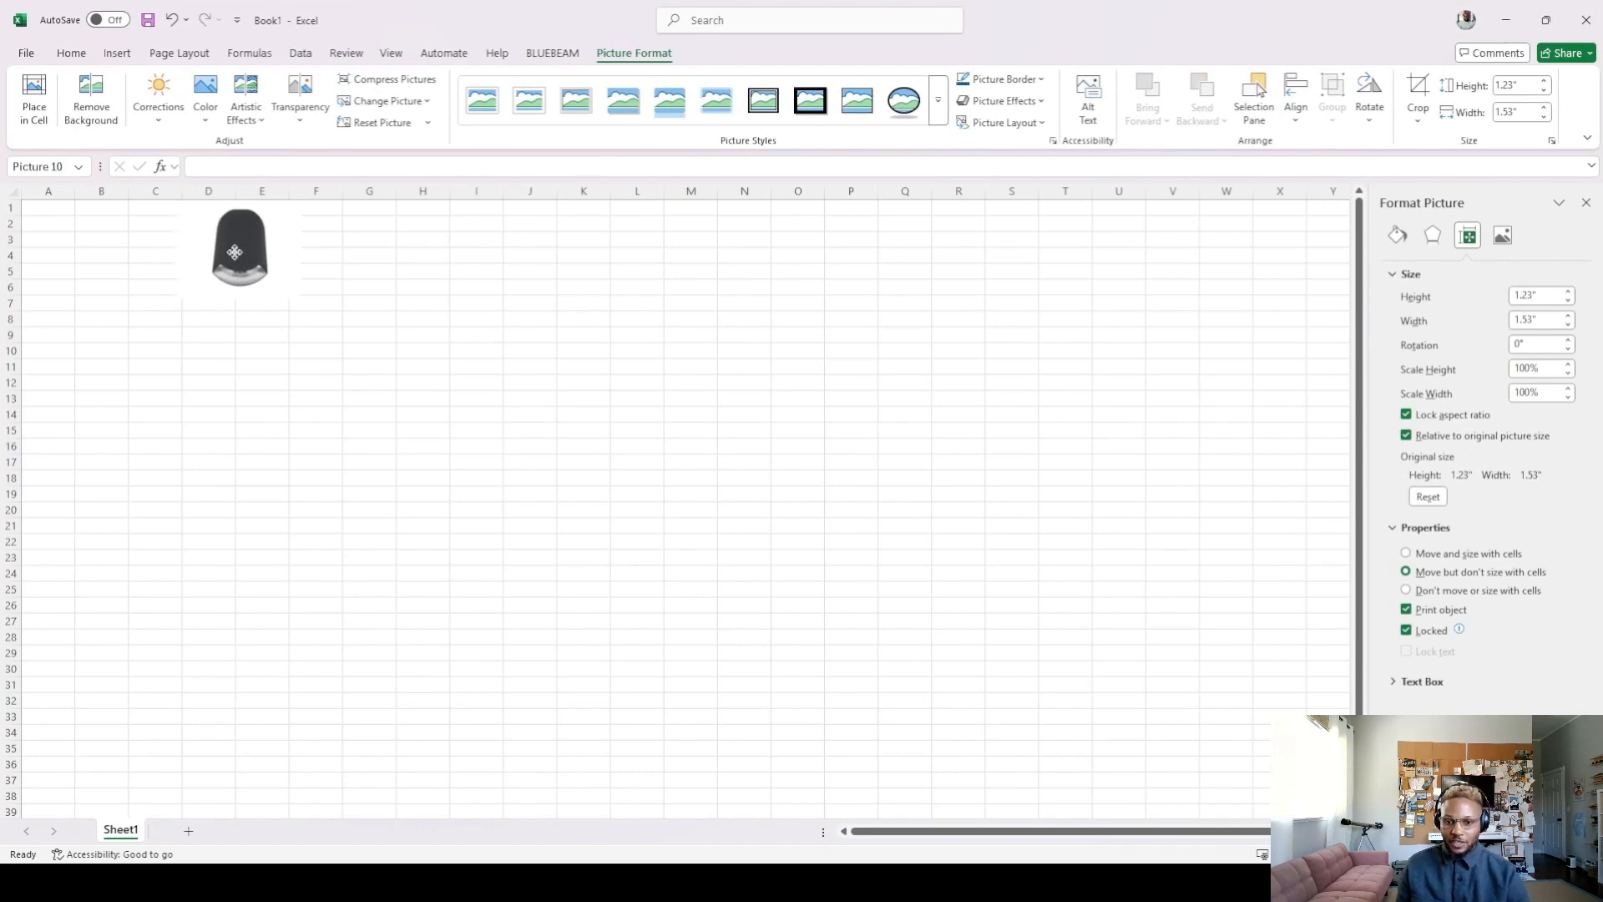
left_click_drag(235, 252, 98, 267)
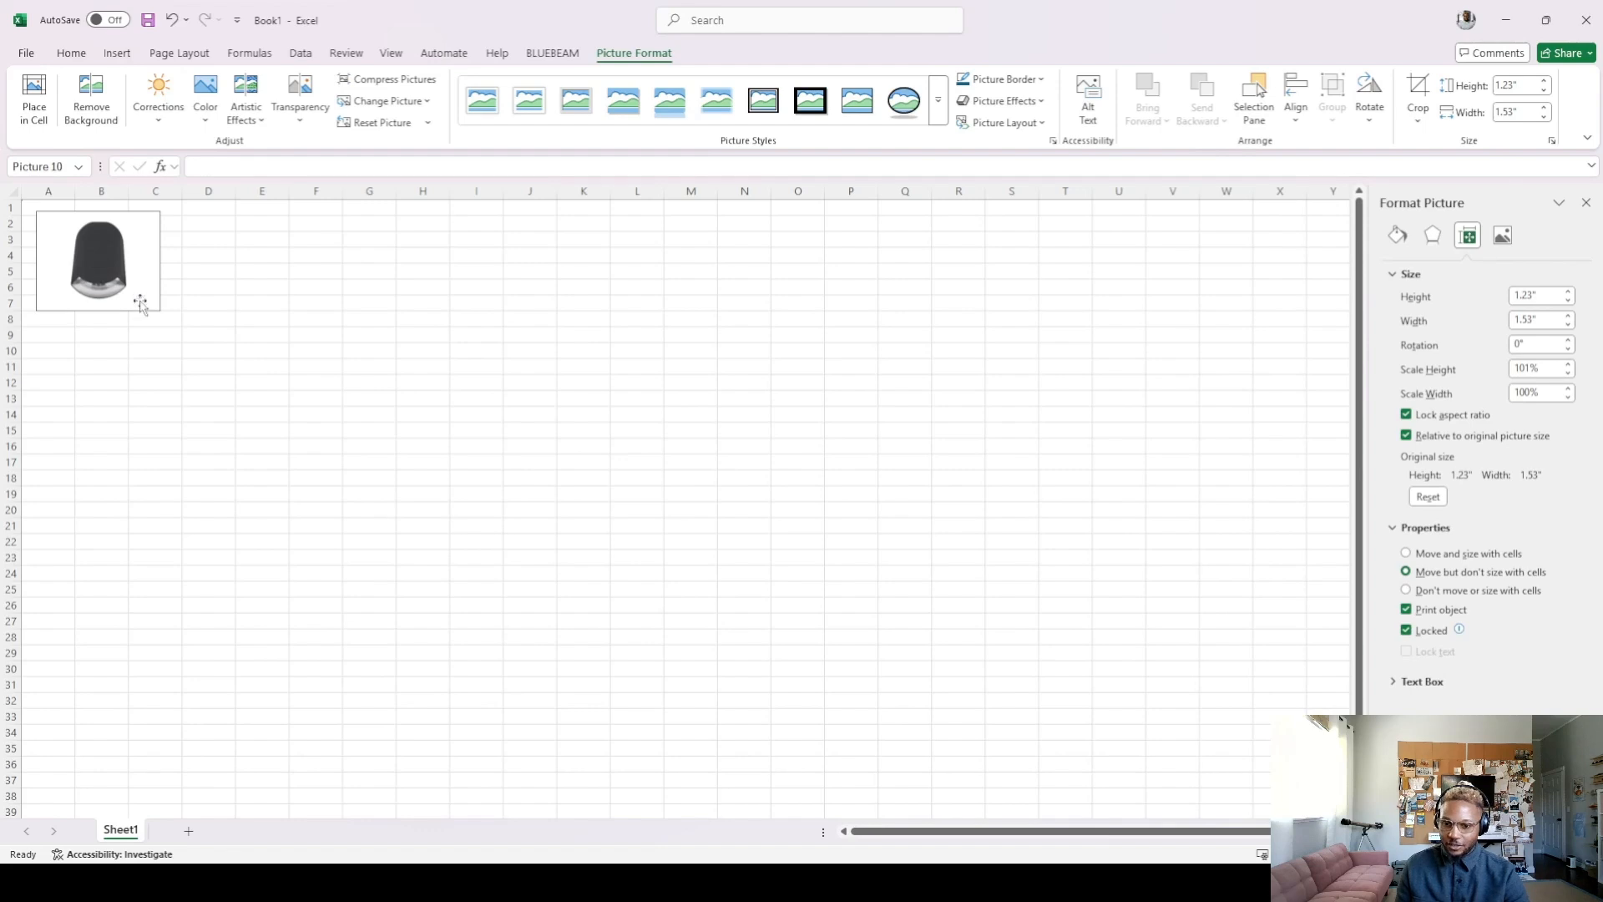
left_click_drag(156, 311, 168, 317)
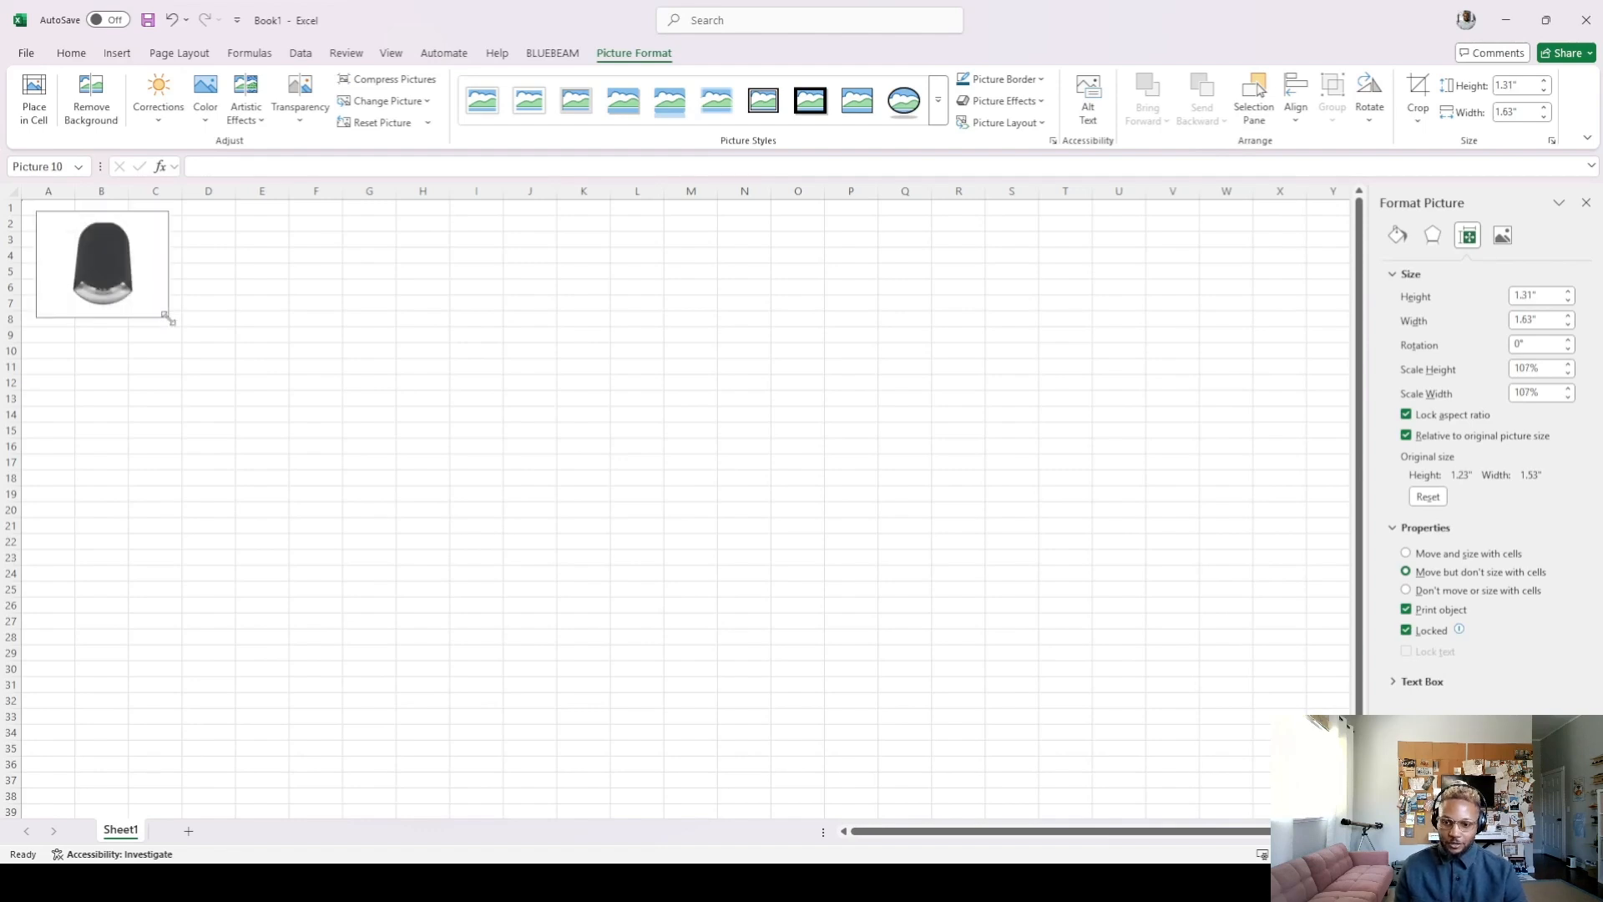
Crop the white margins off the sides and lower edge of the picture to about 1.23" high by 0.97" wide
left_click(1418, 91)
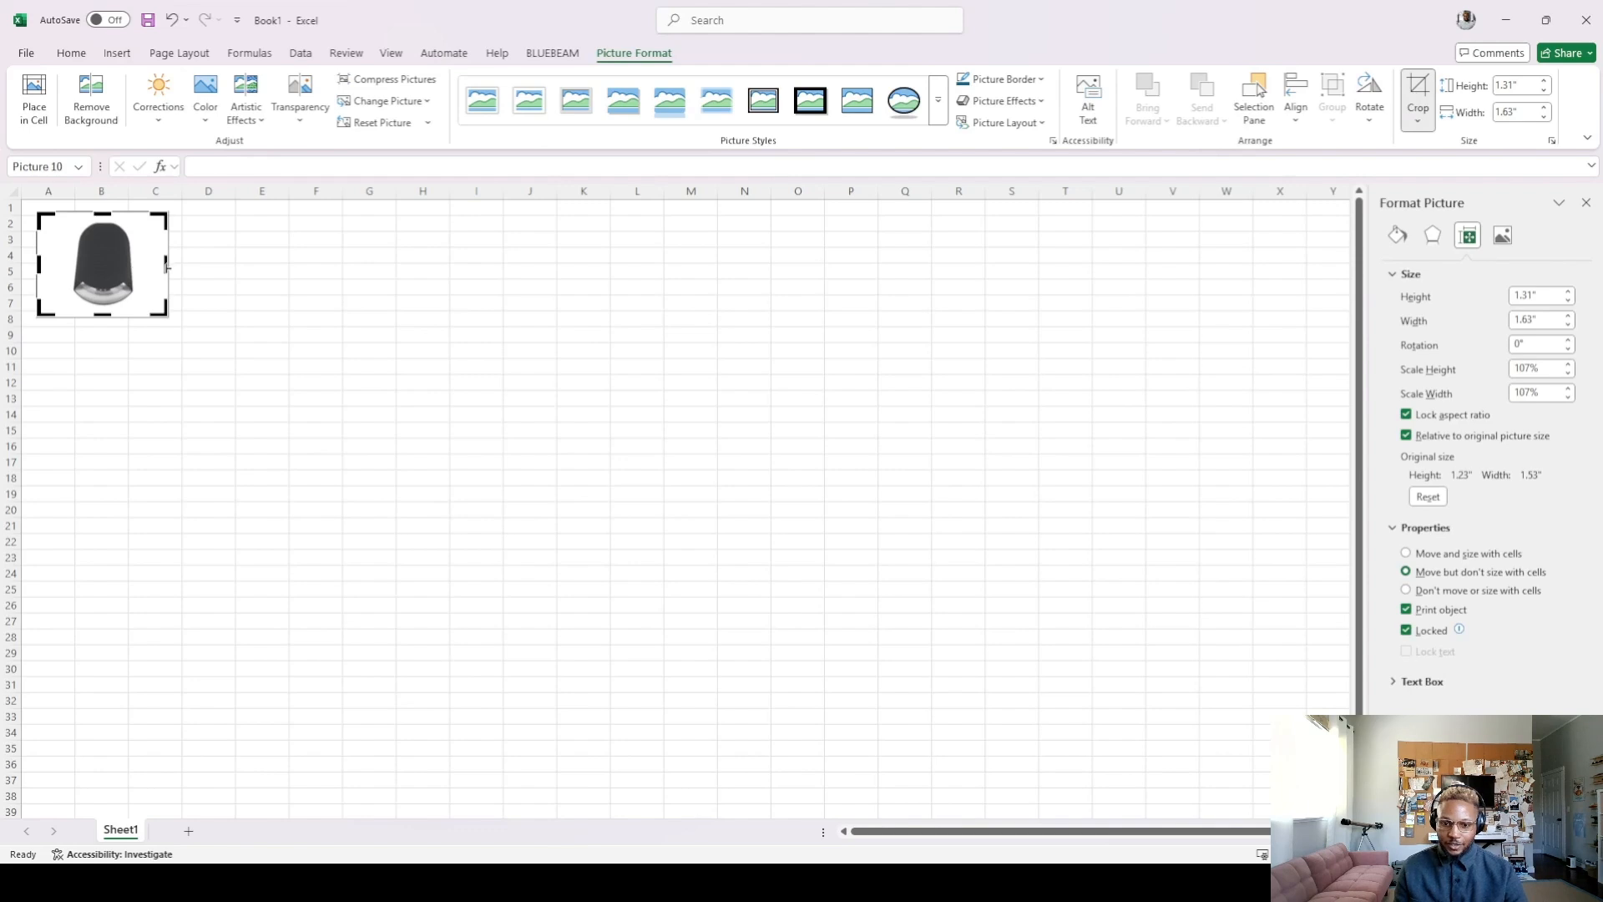
left_click_drag(166, 264, 137, 265)
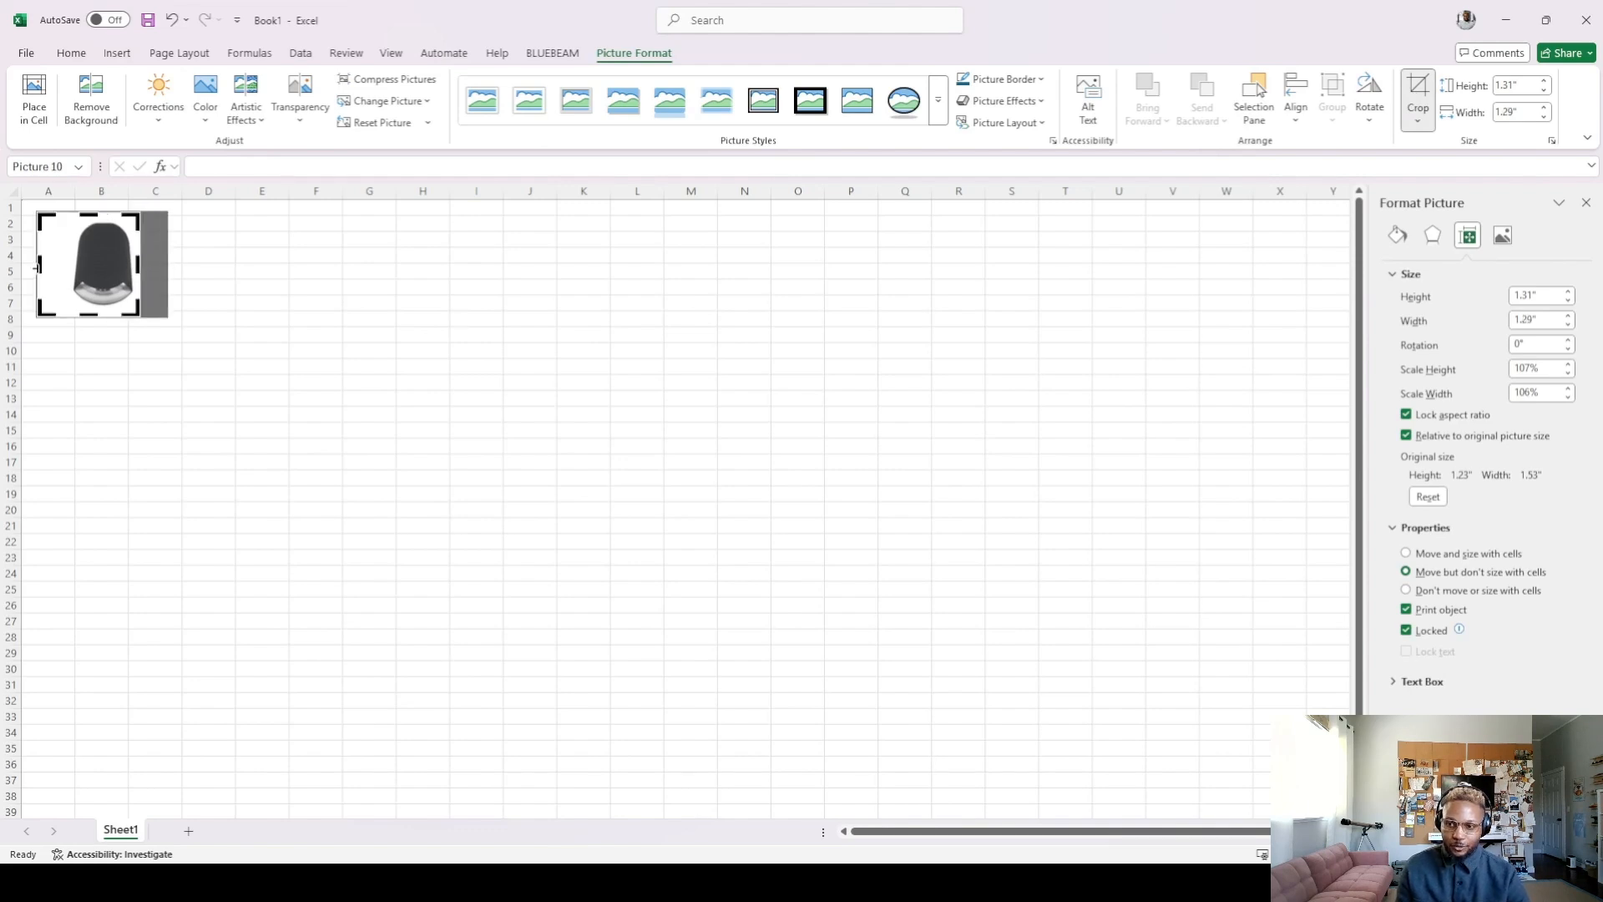
left_click_drag(38, 265, 64, 265)
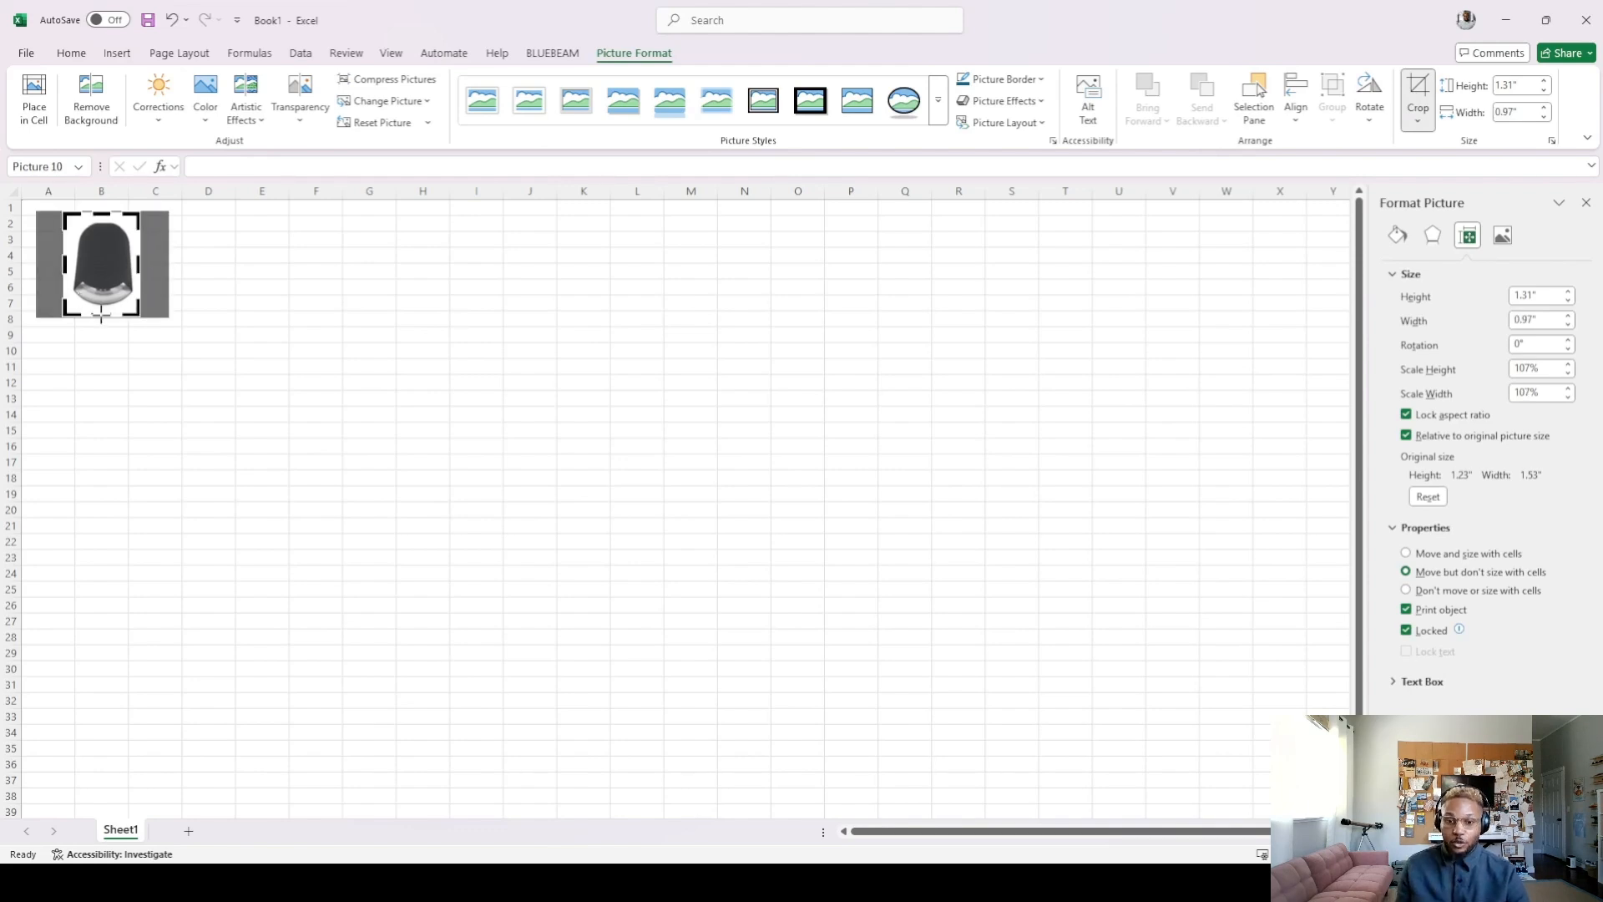
left_click_drag(102, 317, 102, 309)
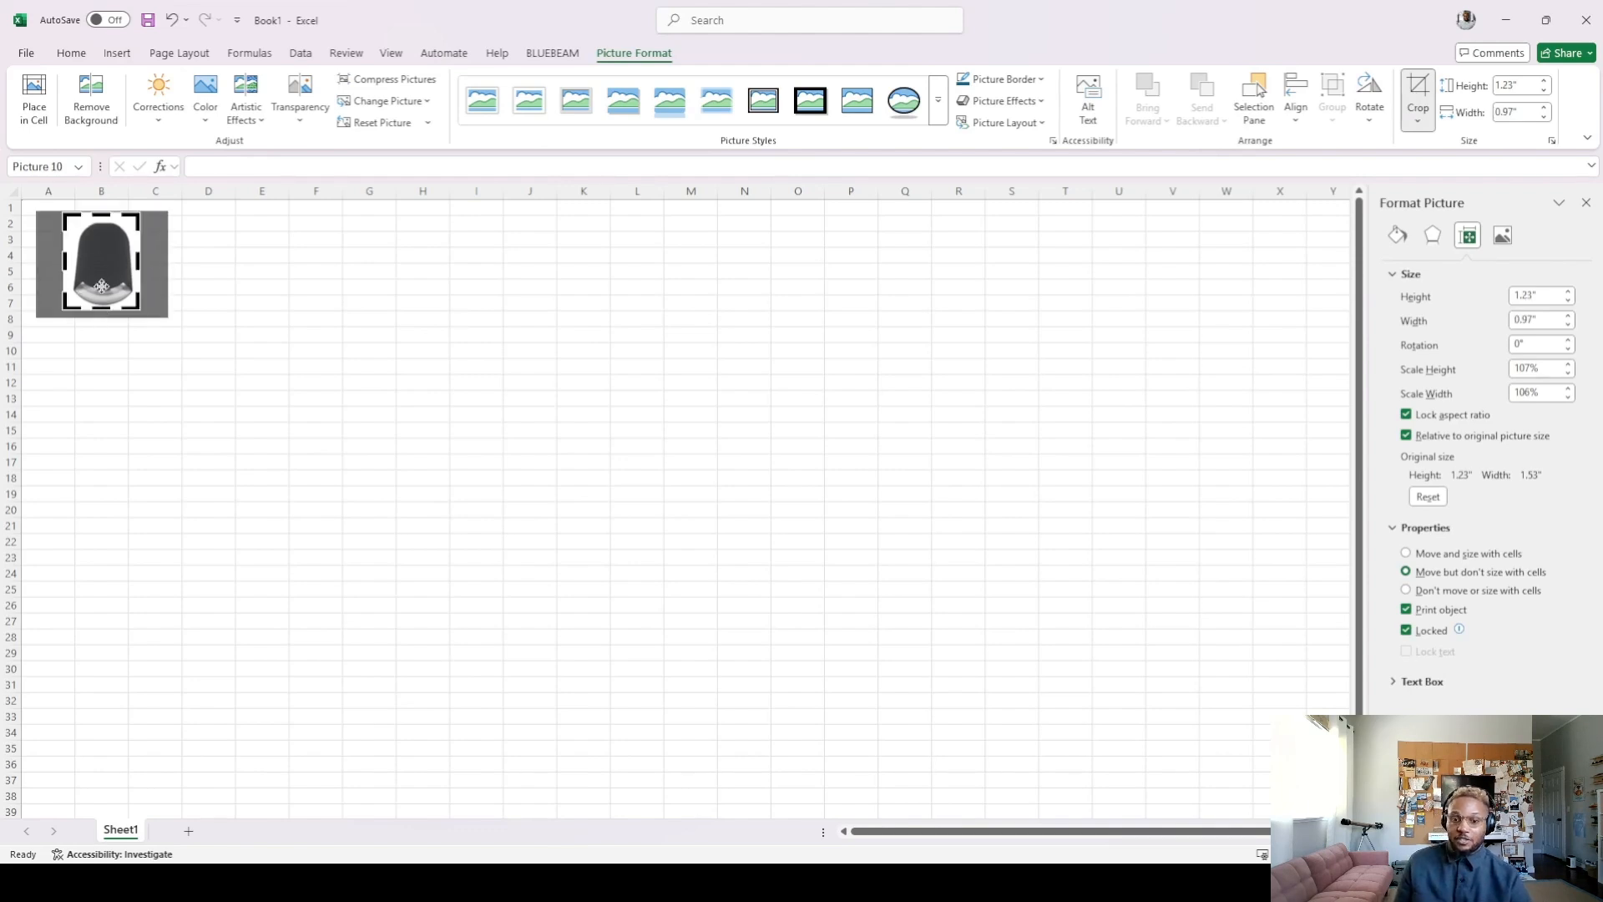
left_click(179, 291)
left_click(111, 255)
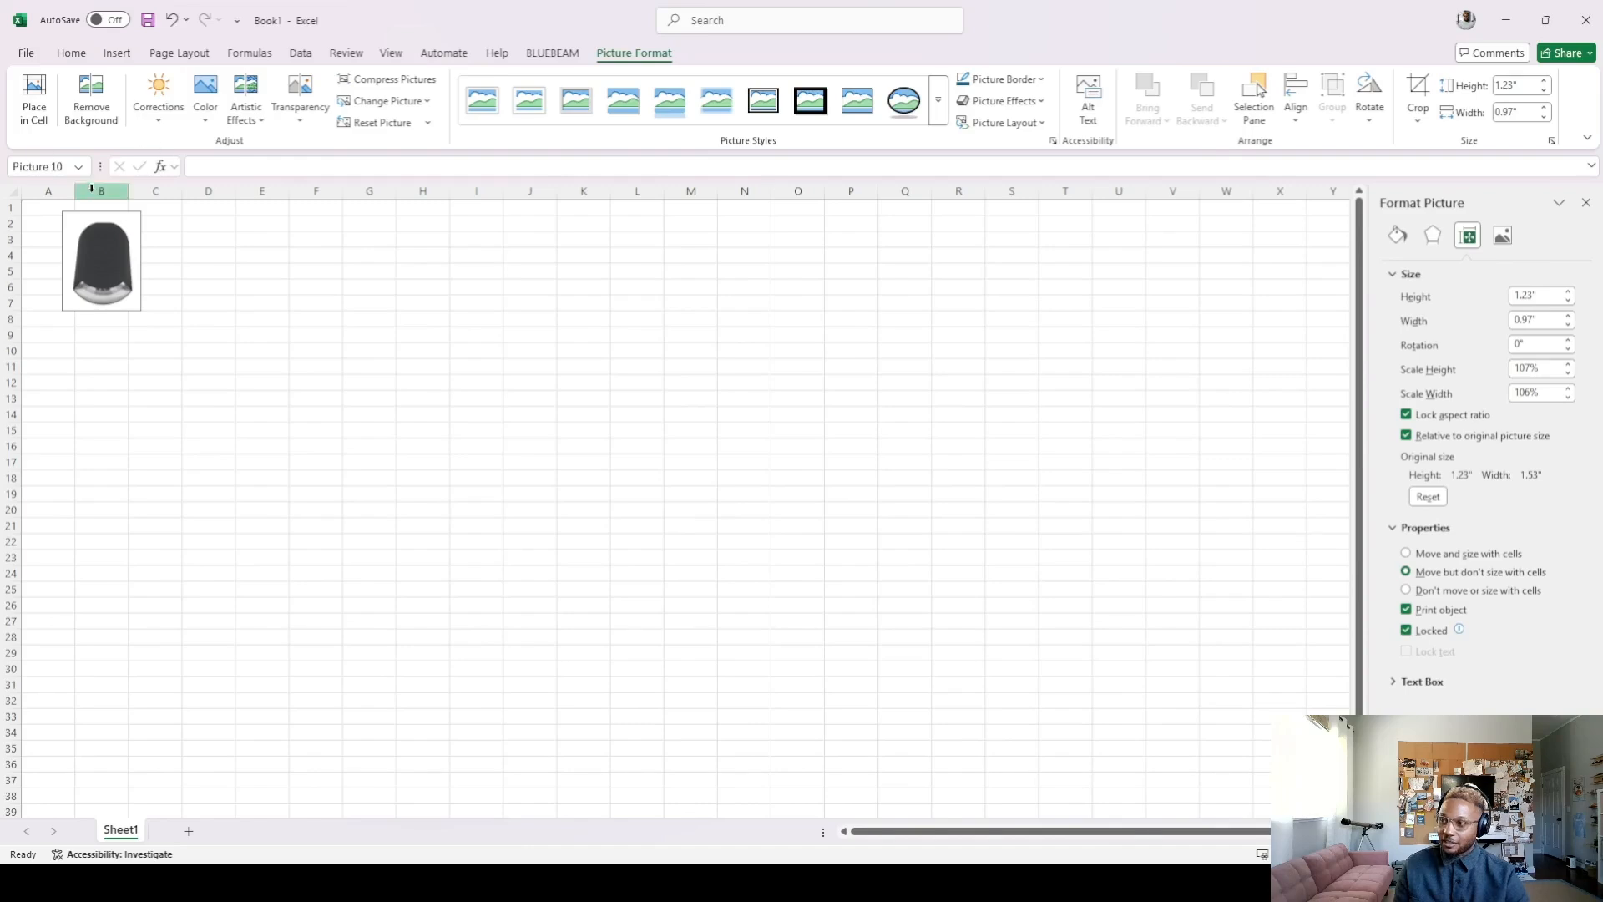
Merge and center the cell range A1:C8 behind the picture
left_click_drag(49, 208, 162, 320)
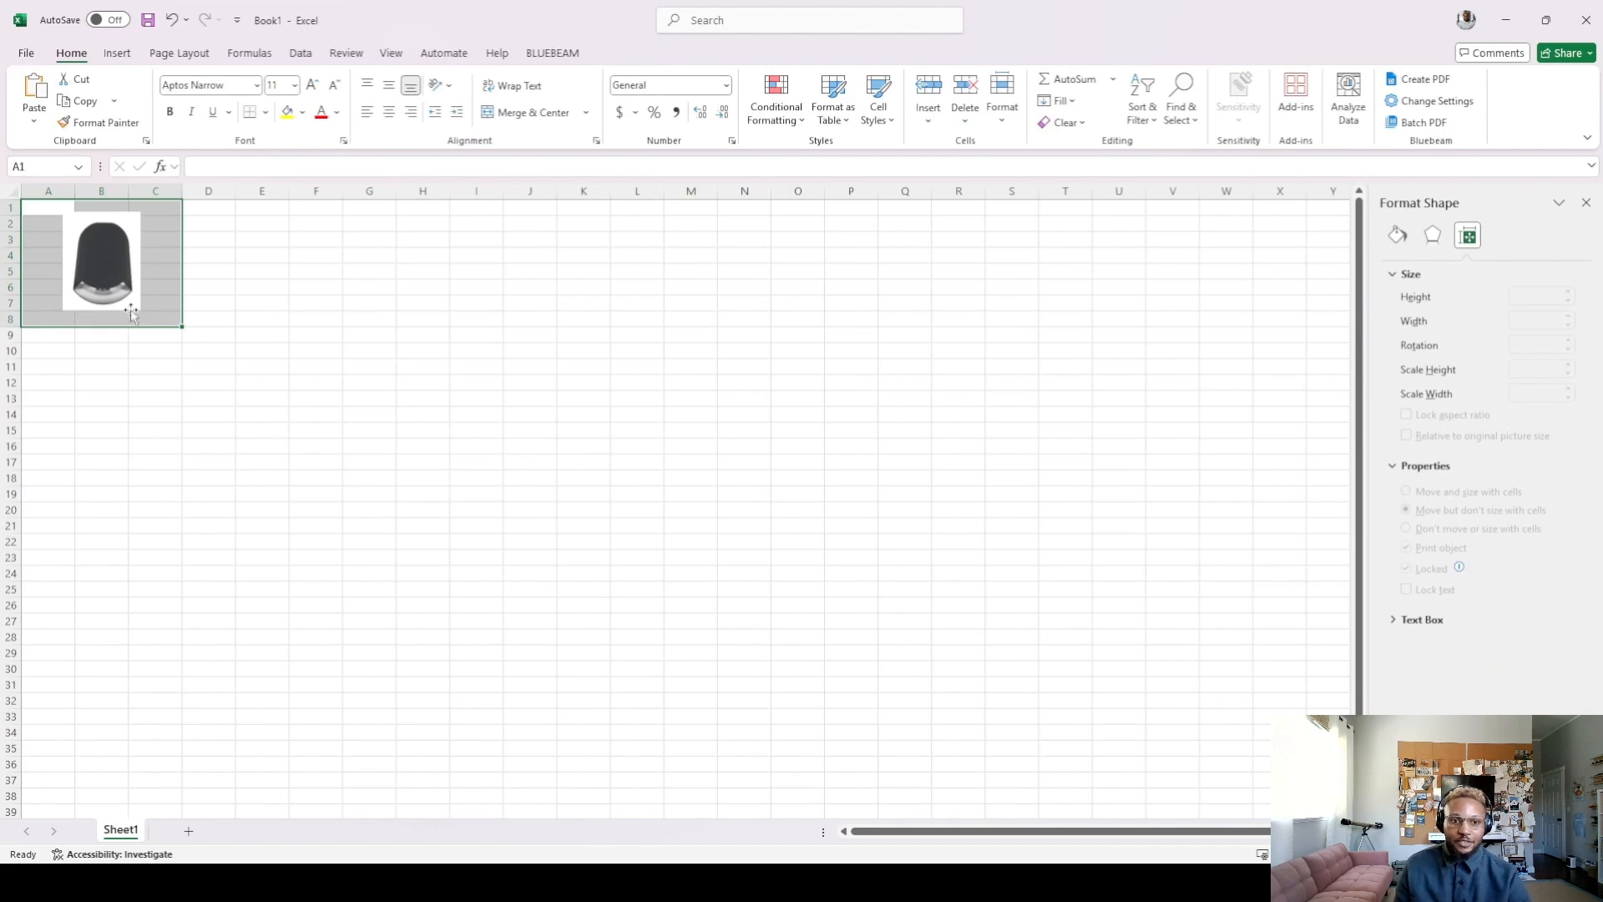
left_click(550, 117)
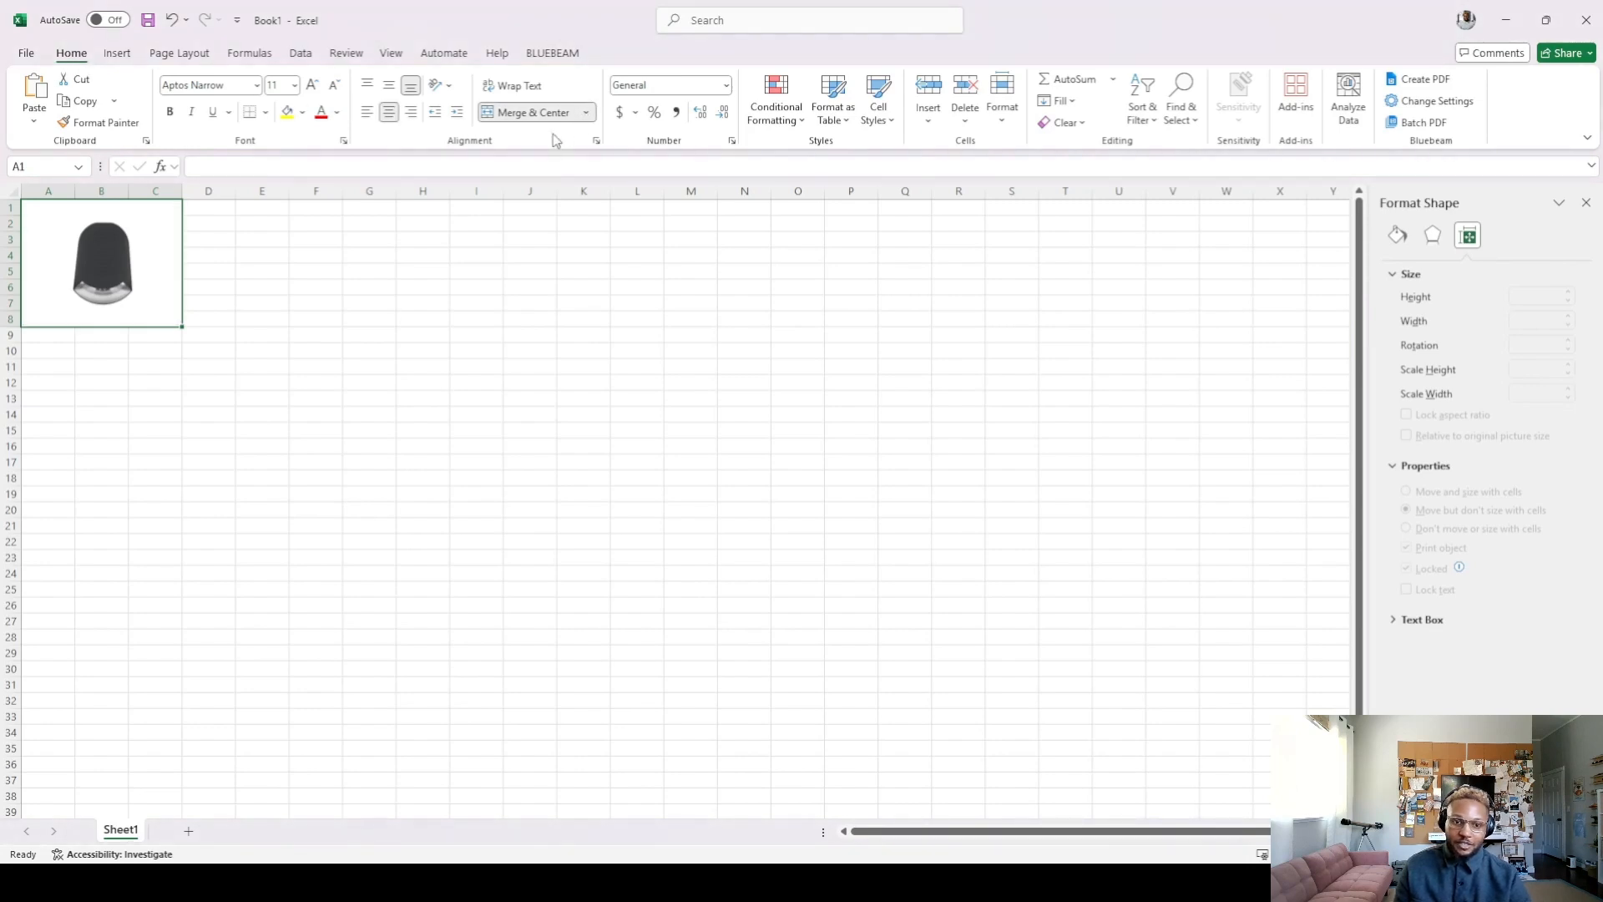
Set the picture's property to Move and size with cells, and enlarge column A and row 1 to test it
left_click(98, 254)
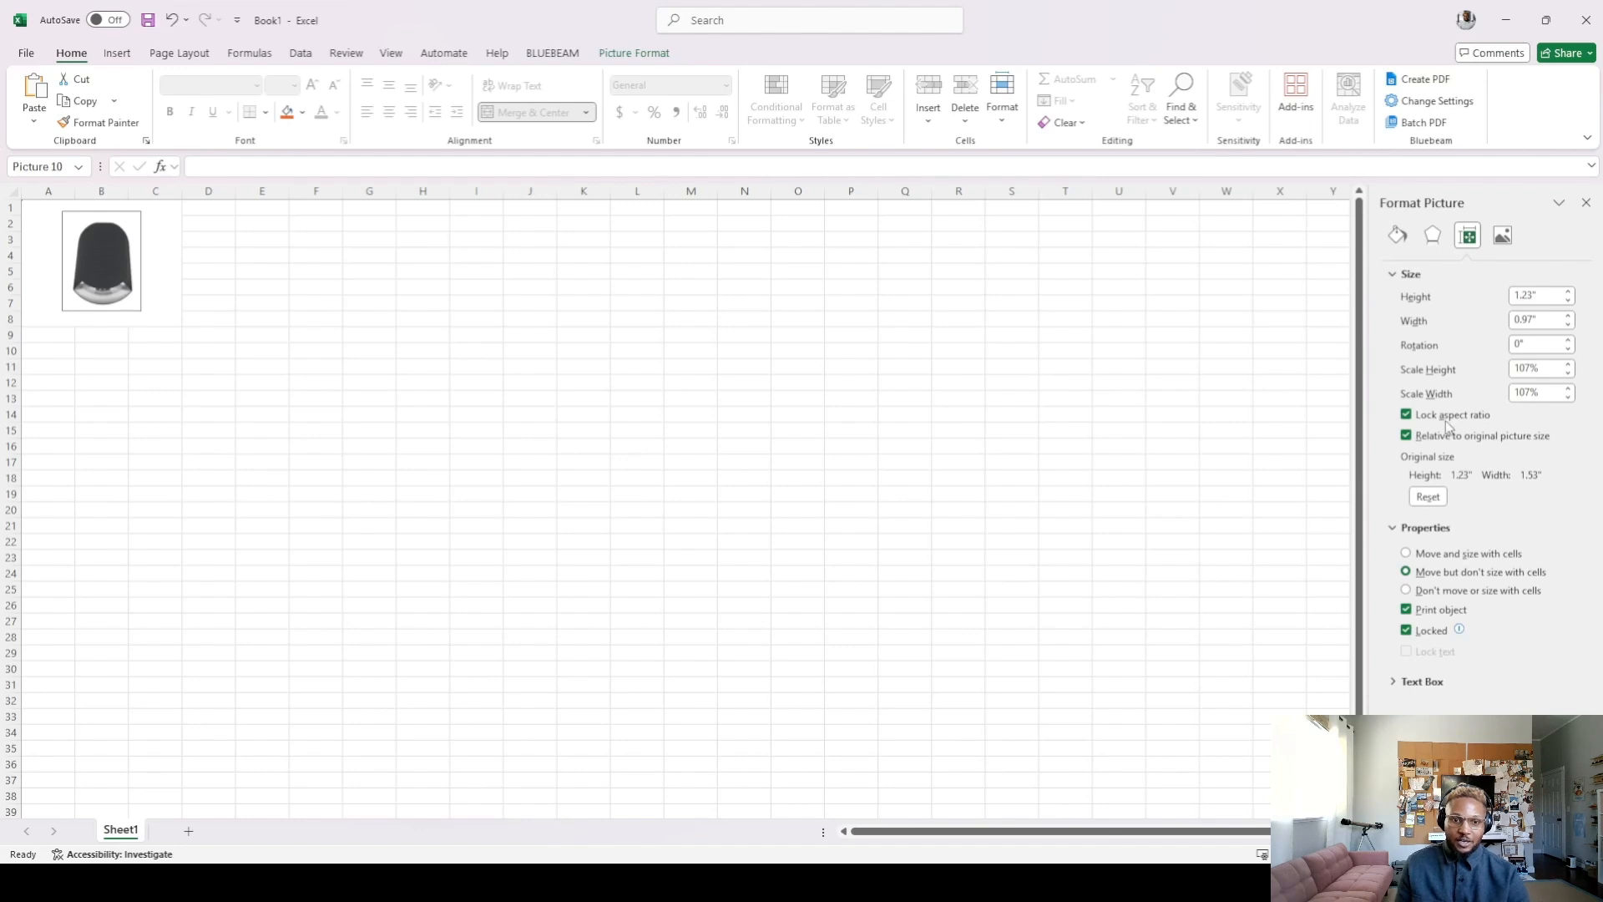
left_click(1407, 553)
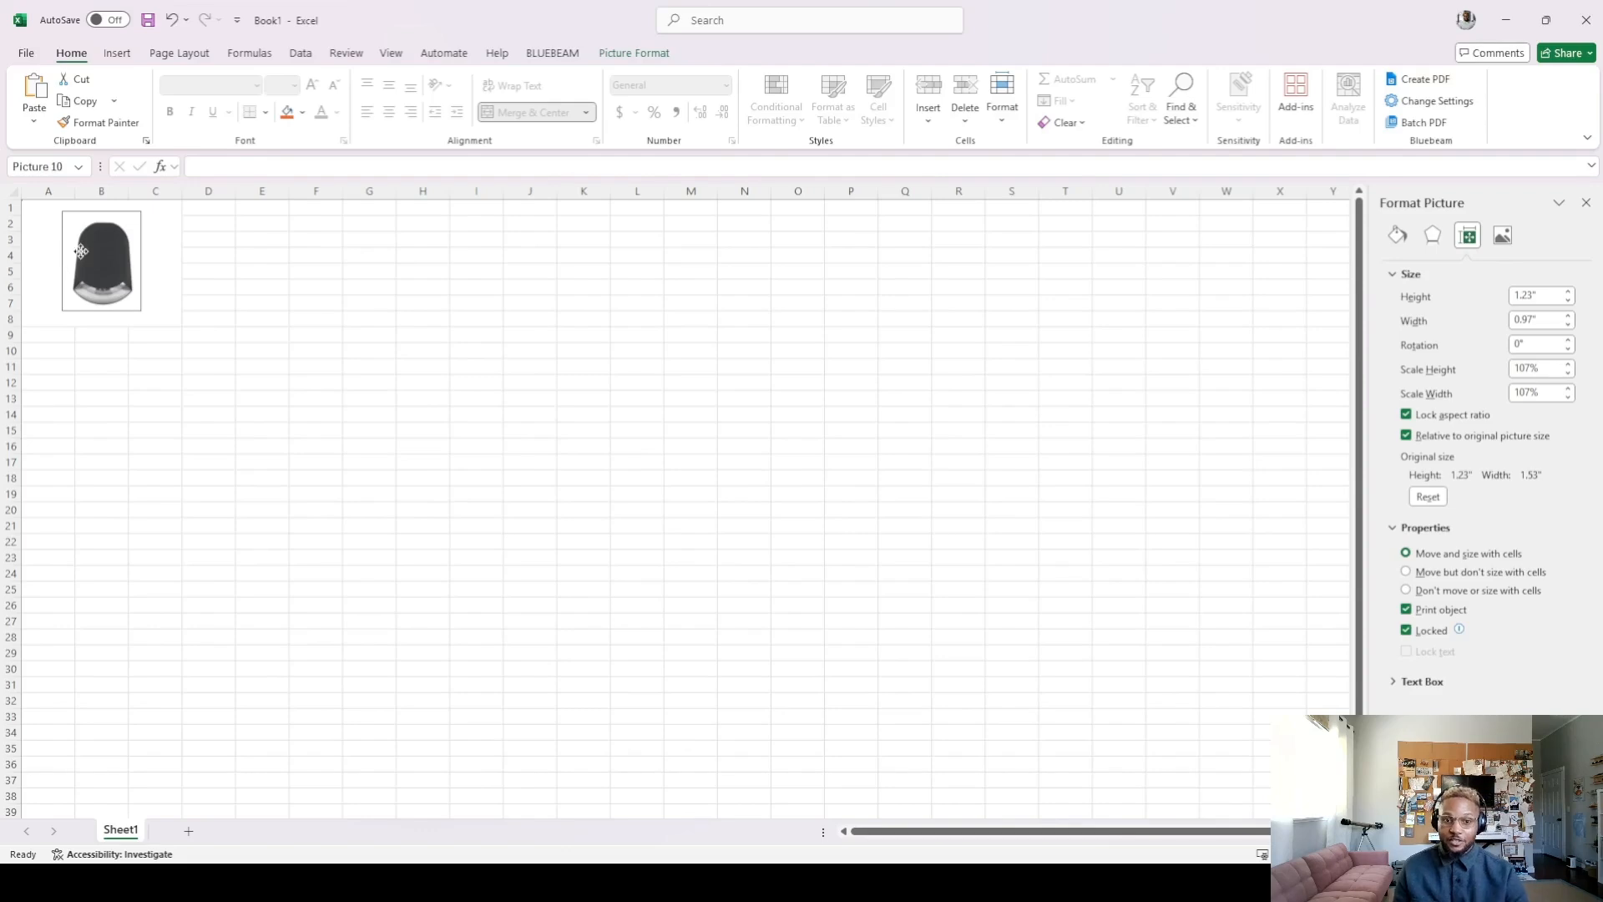
left_click_drag(75, 192, 9, 228)
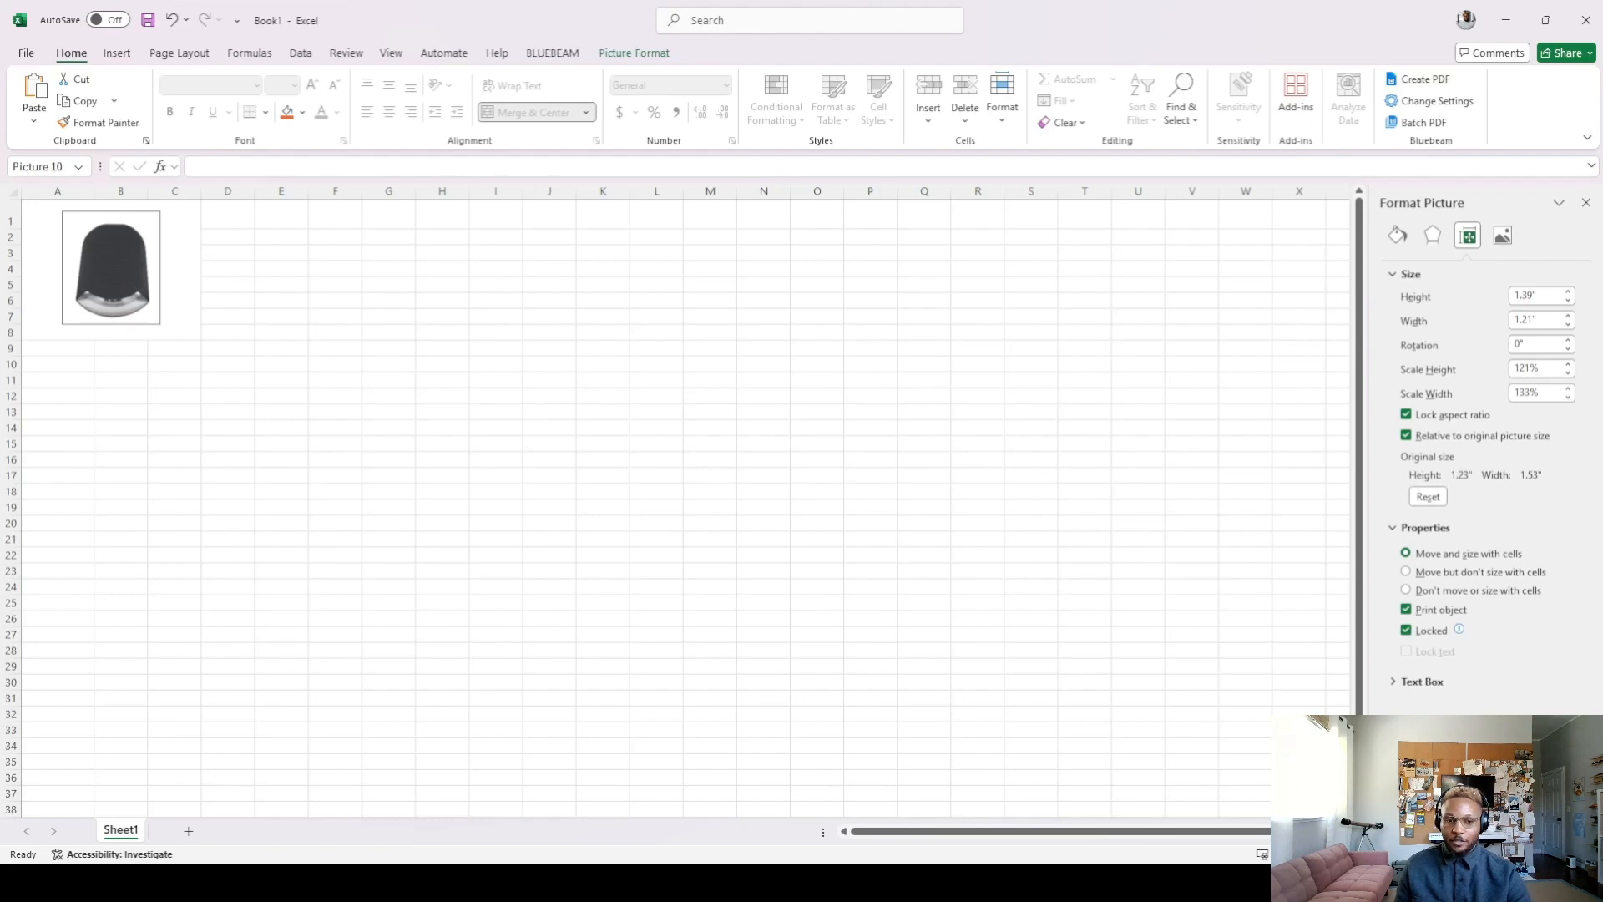
left_click(51, 211)
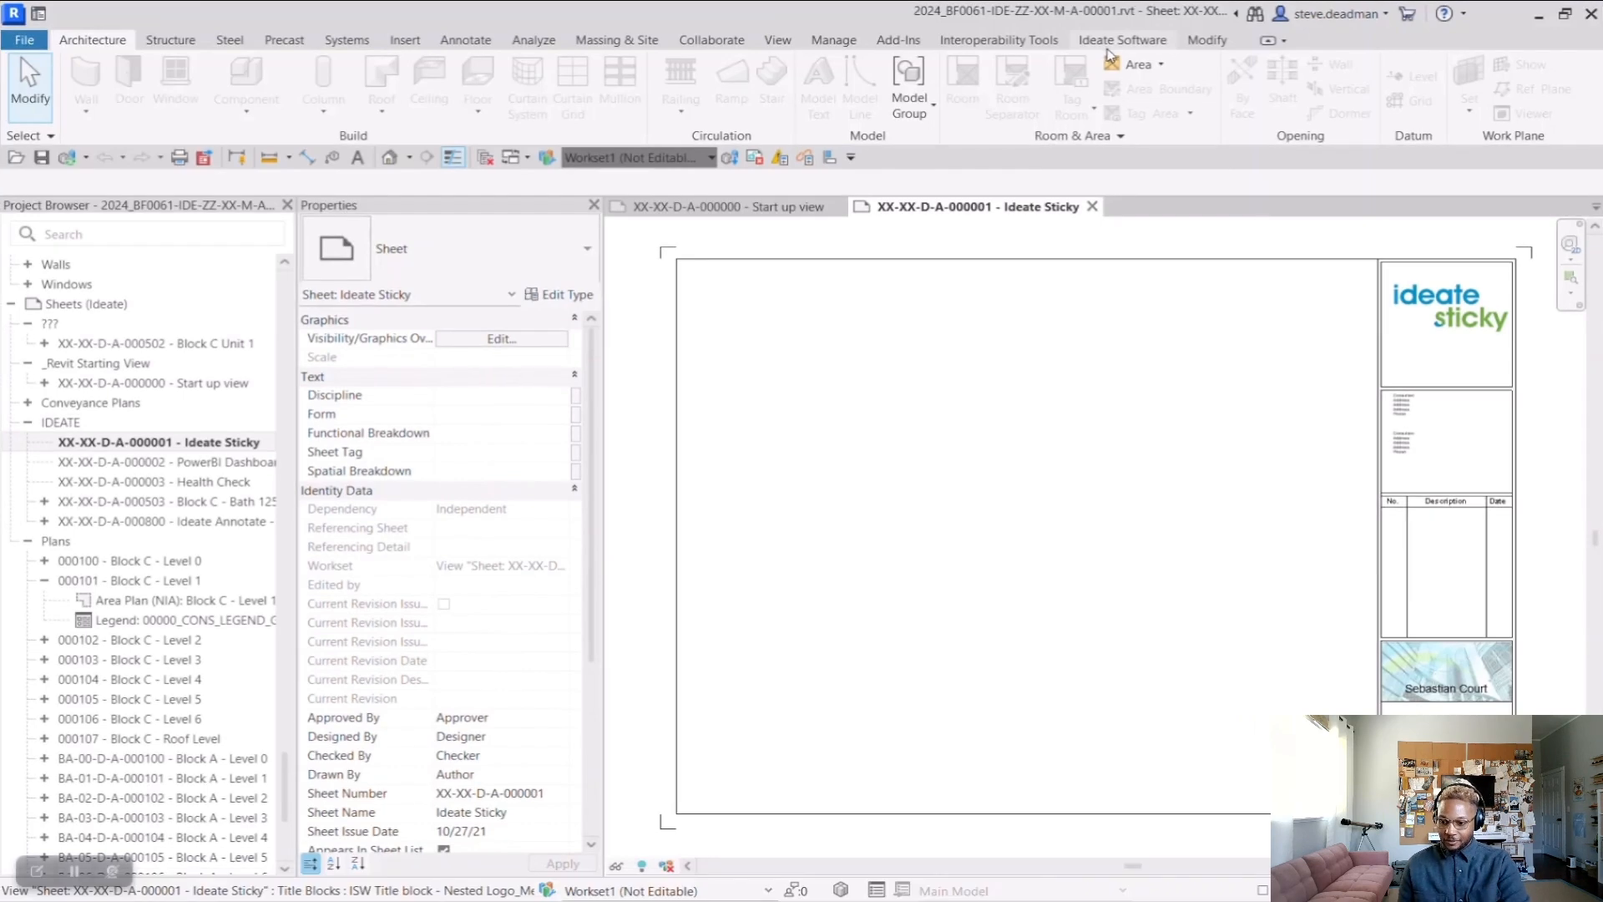
Switch to Revit, open Ideate Sticky and review its Word, PDF, Excel (Images) list before returning to Excel (Schedules)
left_click(1119, 42)
left_click(122, 74)
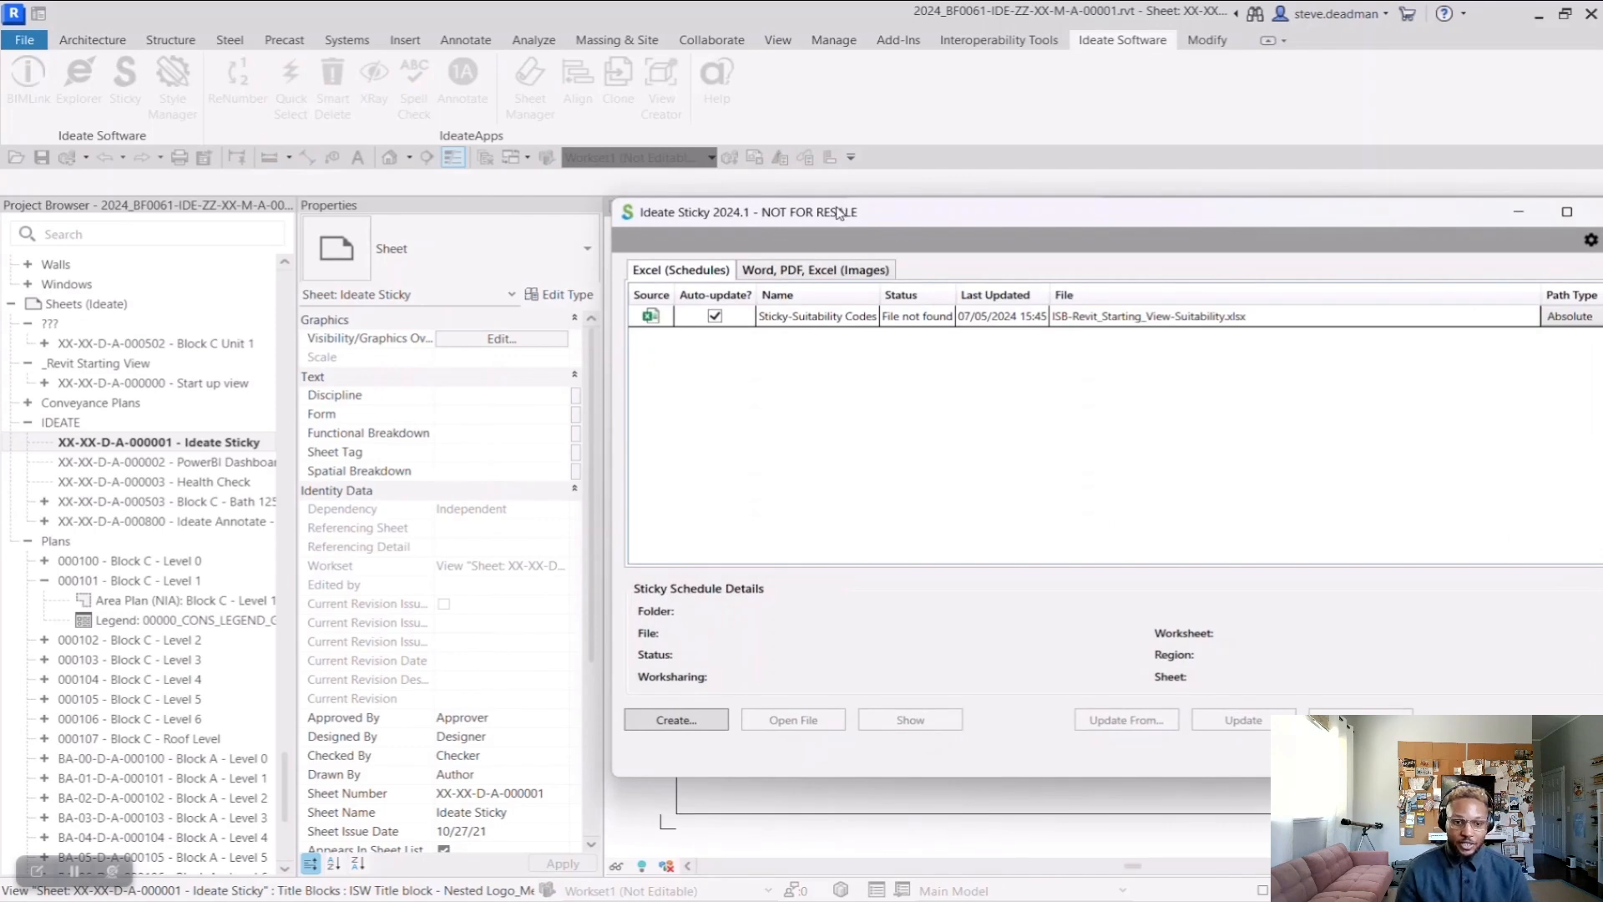
left_click_drag(841, 213, 403, 115)
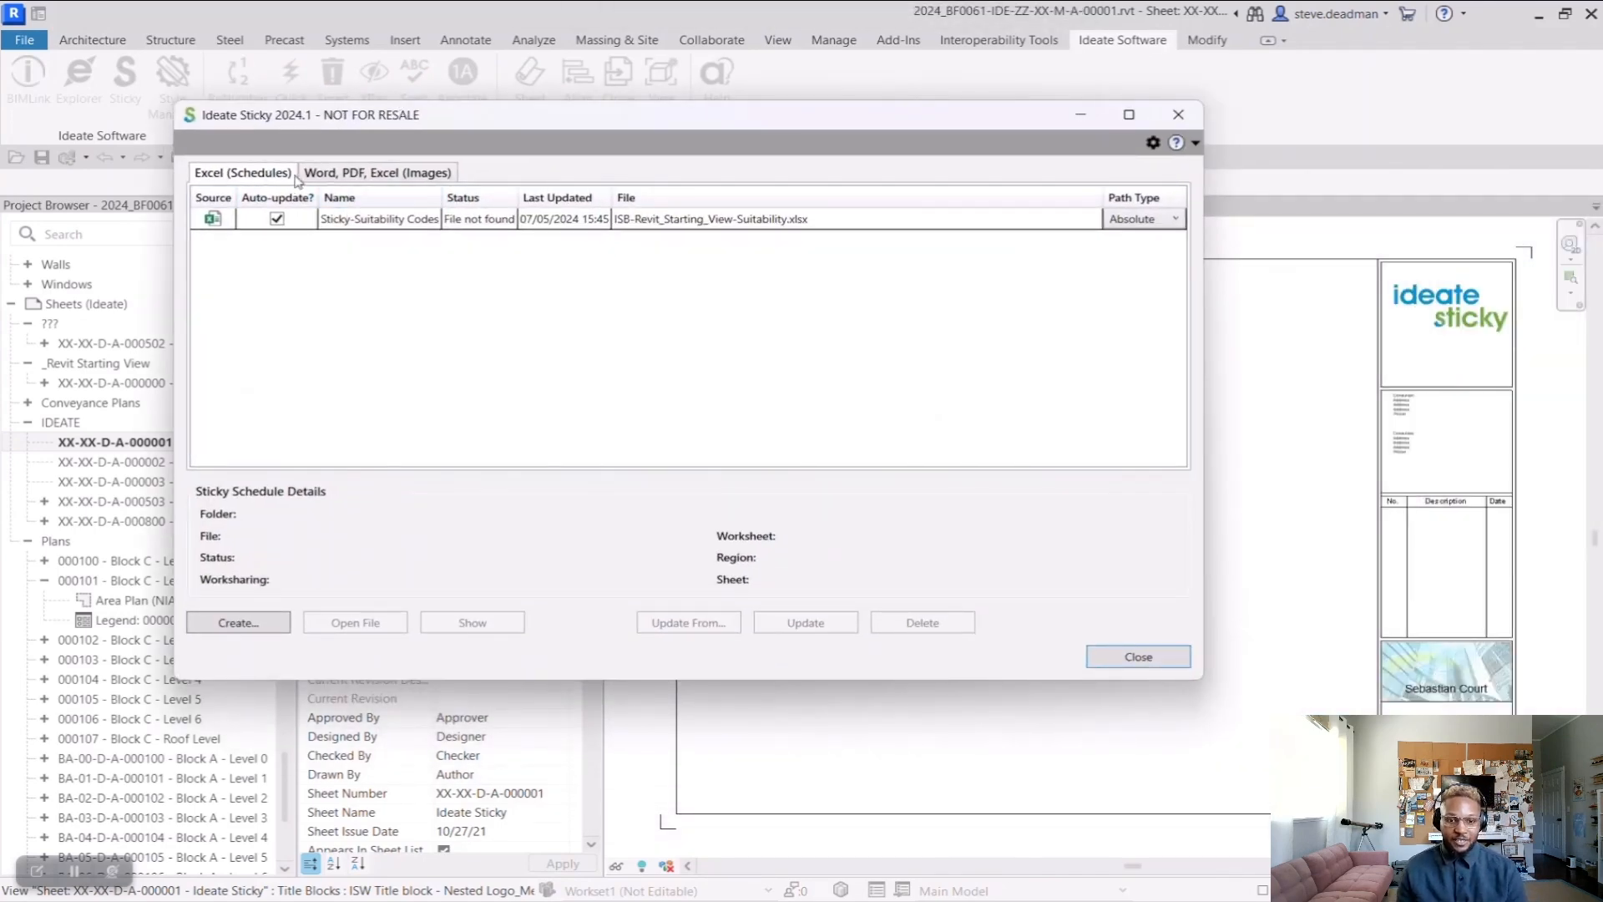
left_click(389, 175)
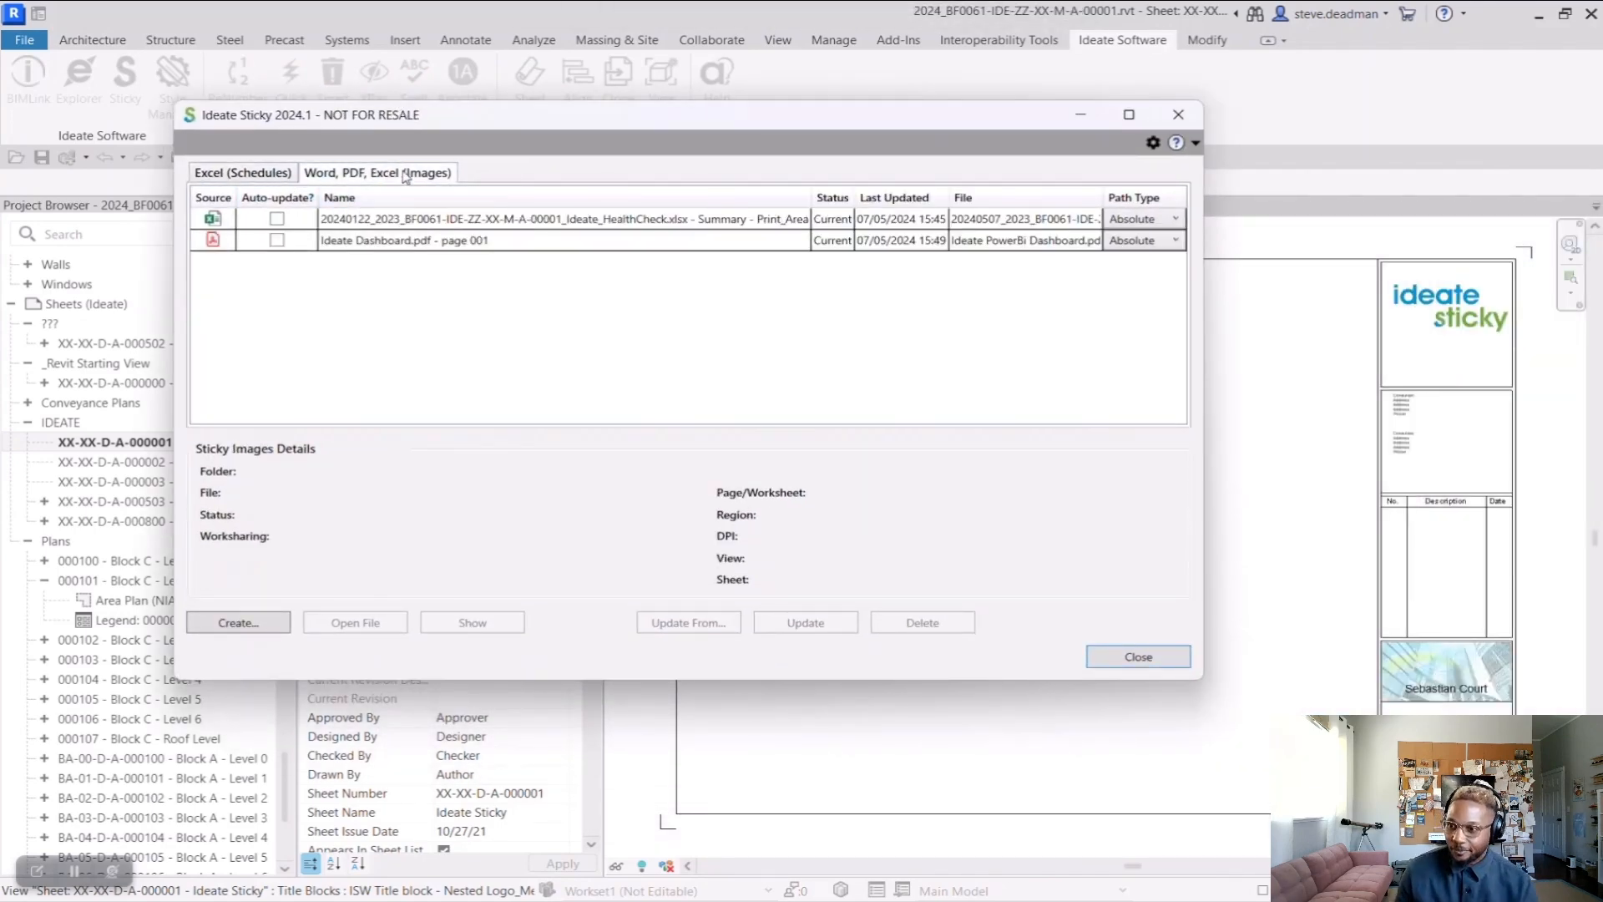
left_click(264, 177)
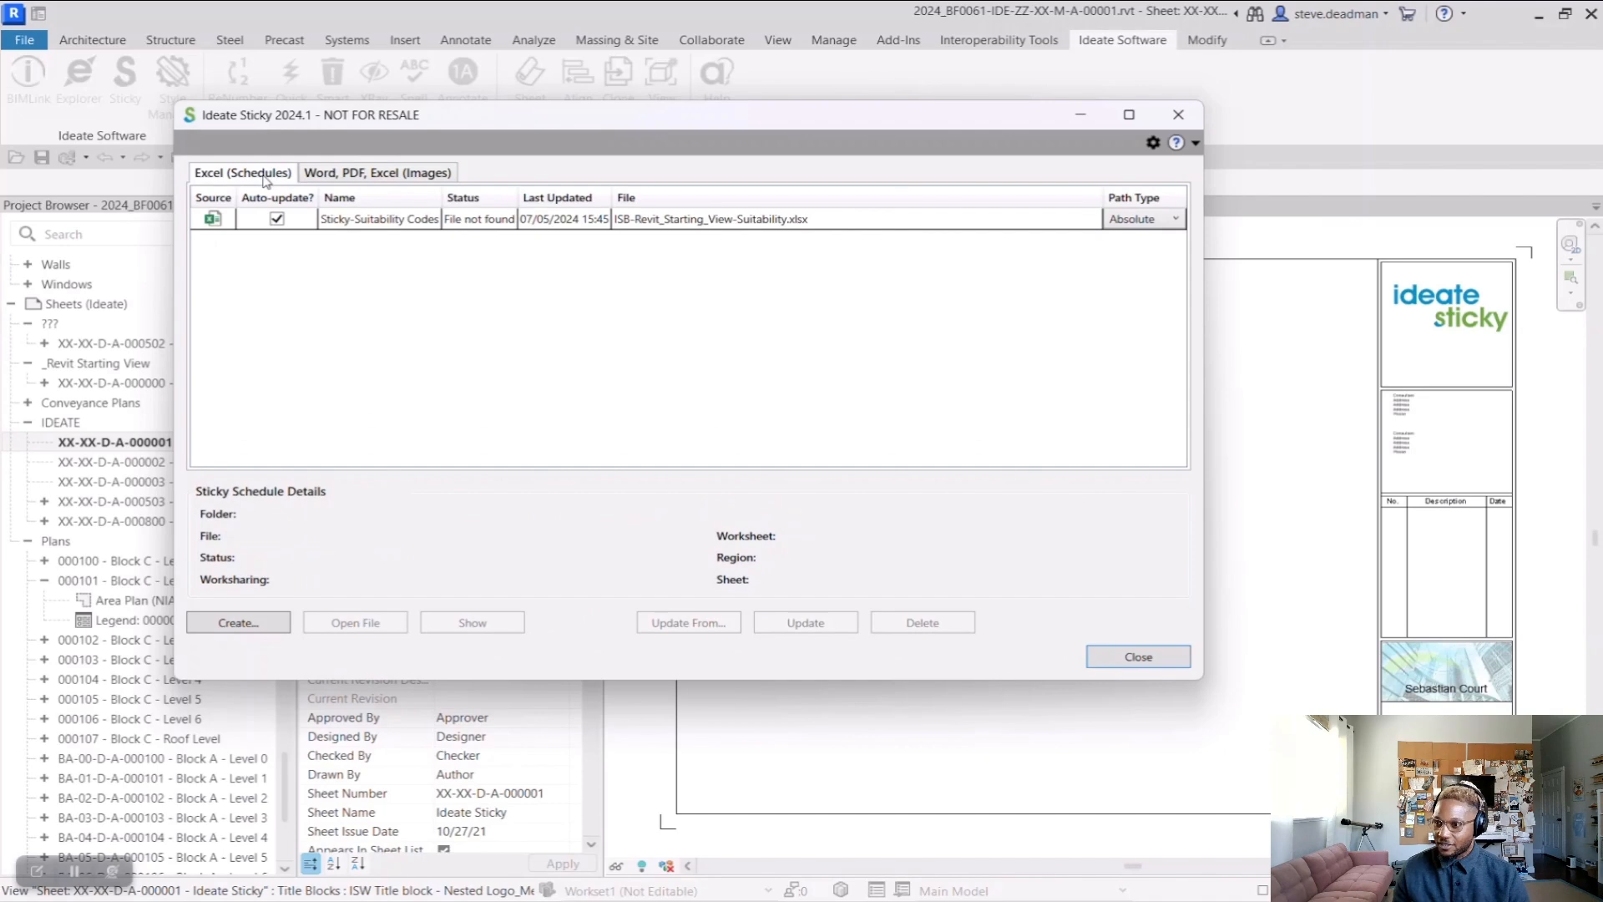
Create an Excel schedule from ISB-Philips_Lighting_Spec.xlsx in the _Presentation Dataset folder, using worksheet Philips Chloride and its print area
left_click(253, 626)
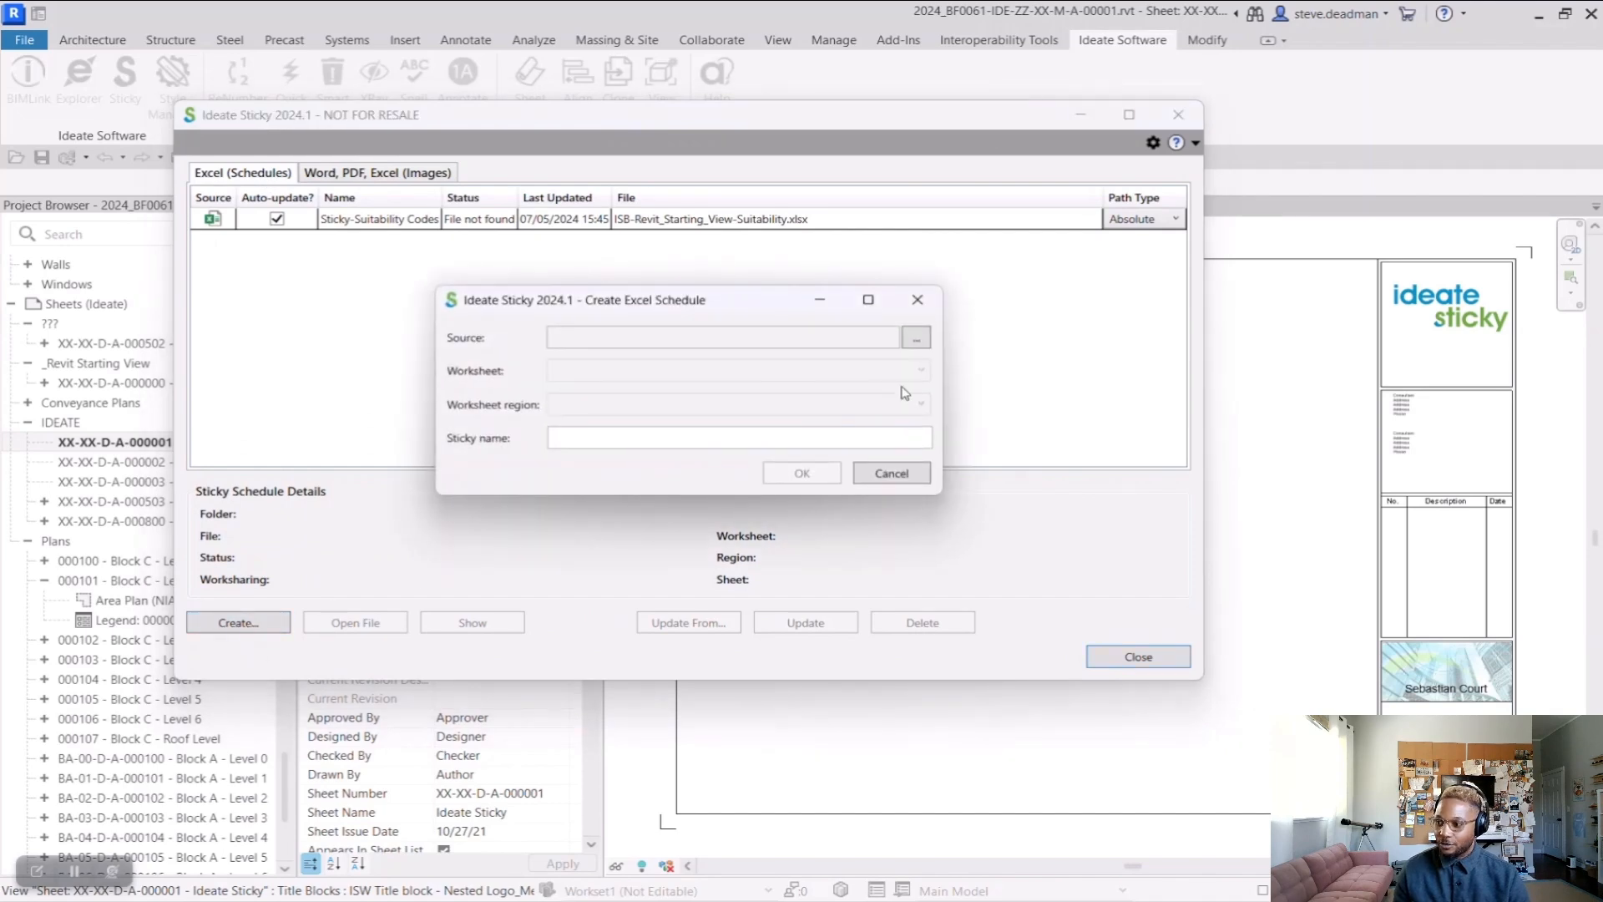
left_click(916, 338)
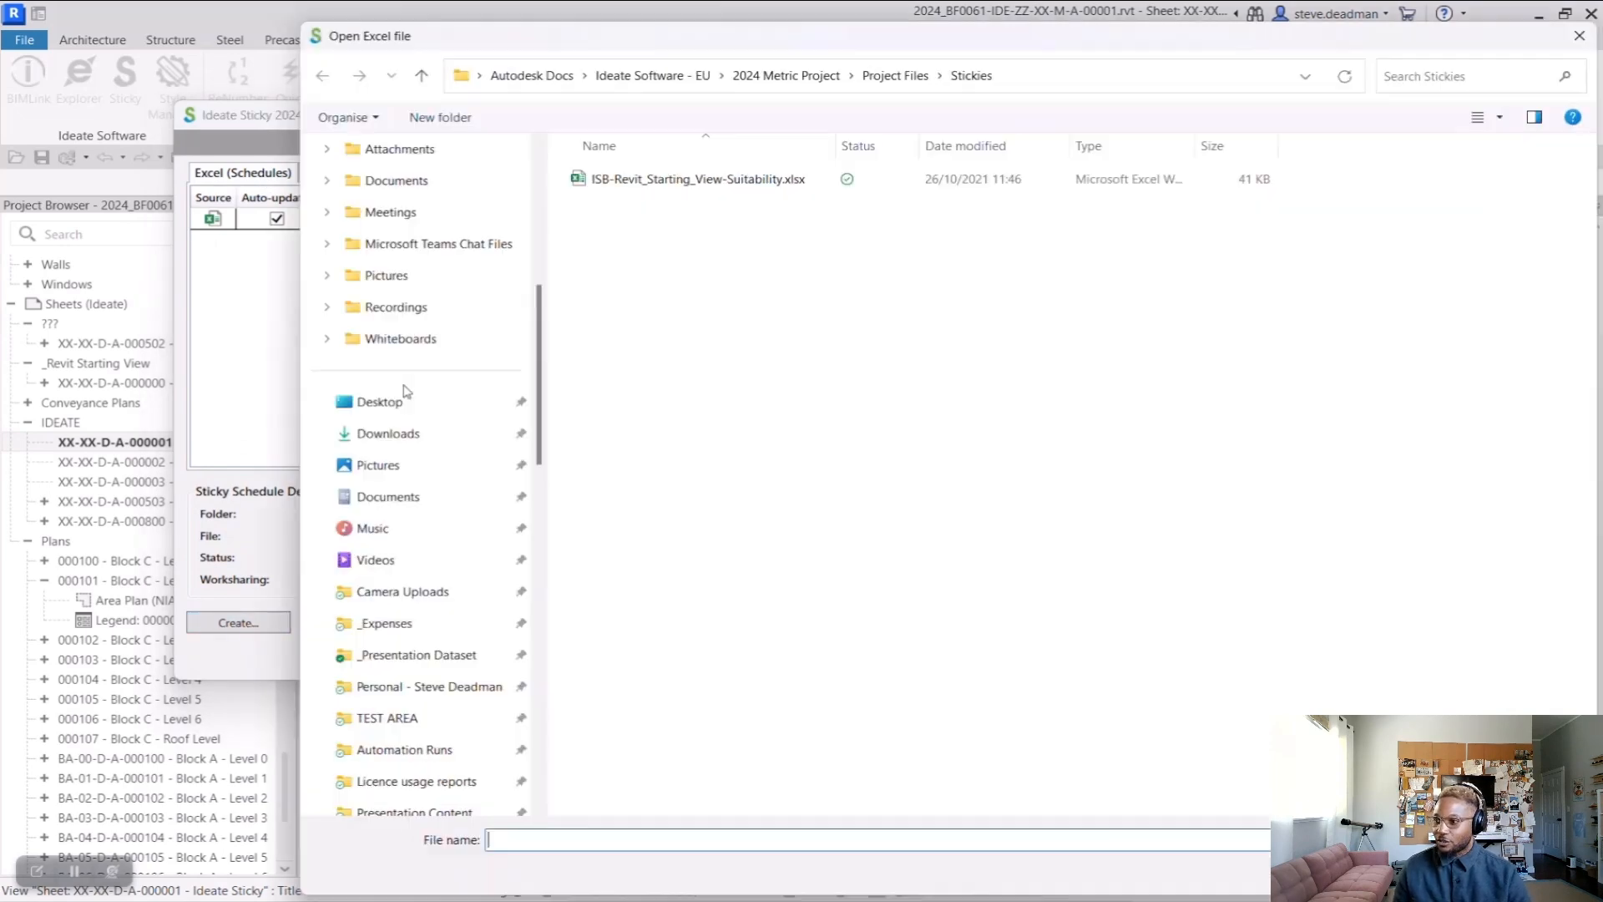
left_click(418, 655)
left_click(1111, 146)
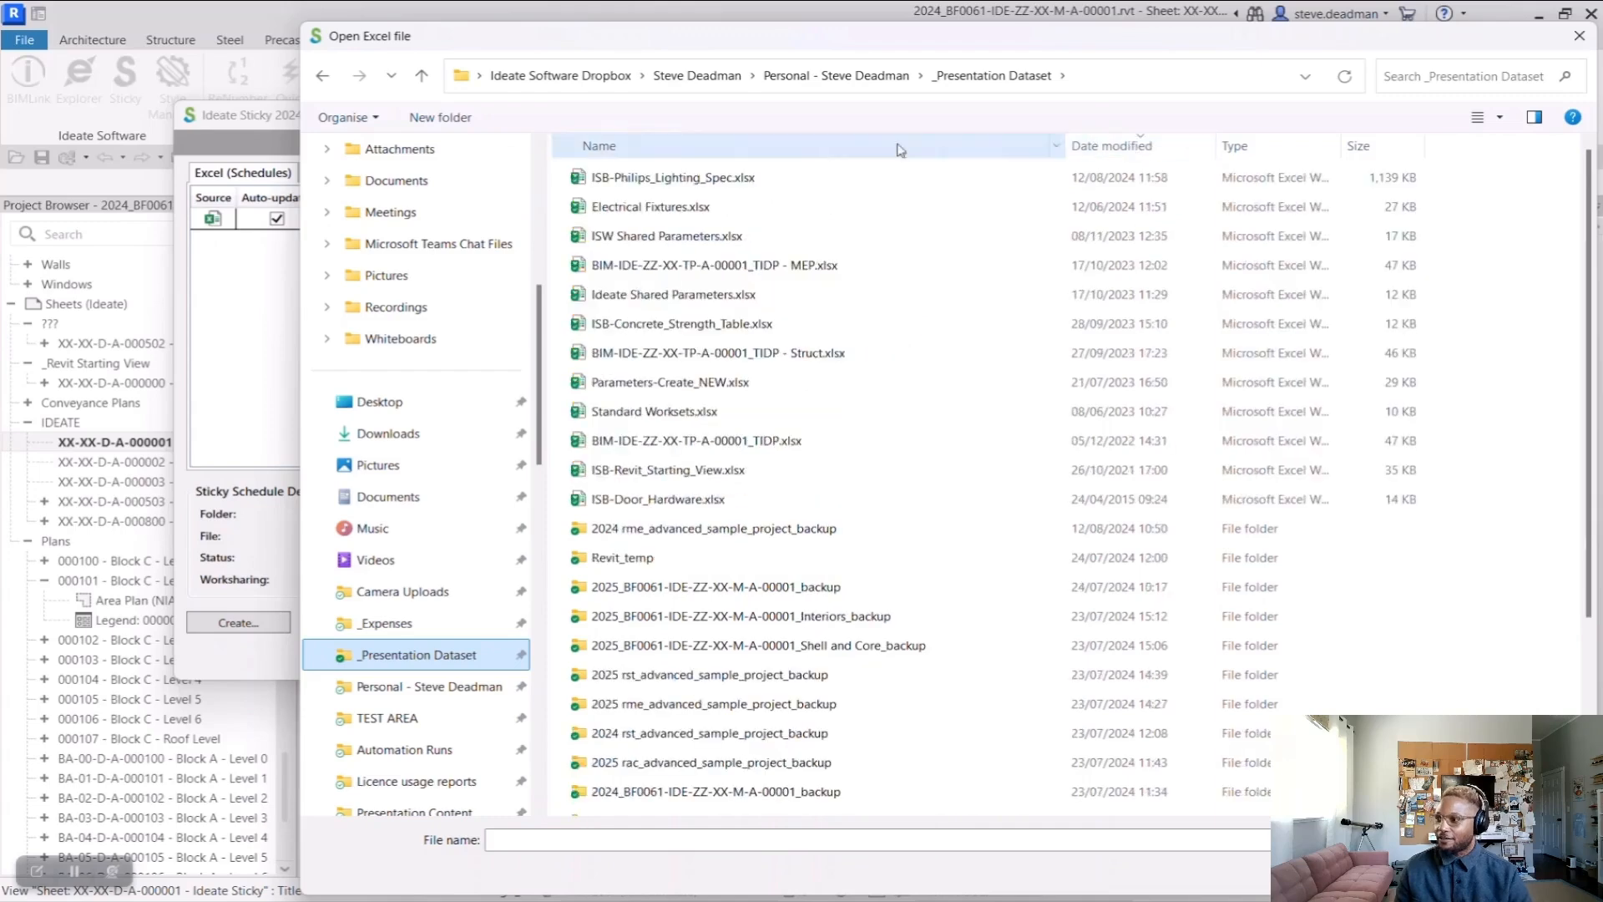
left_click(731, 178)
left_click(1430, 873)
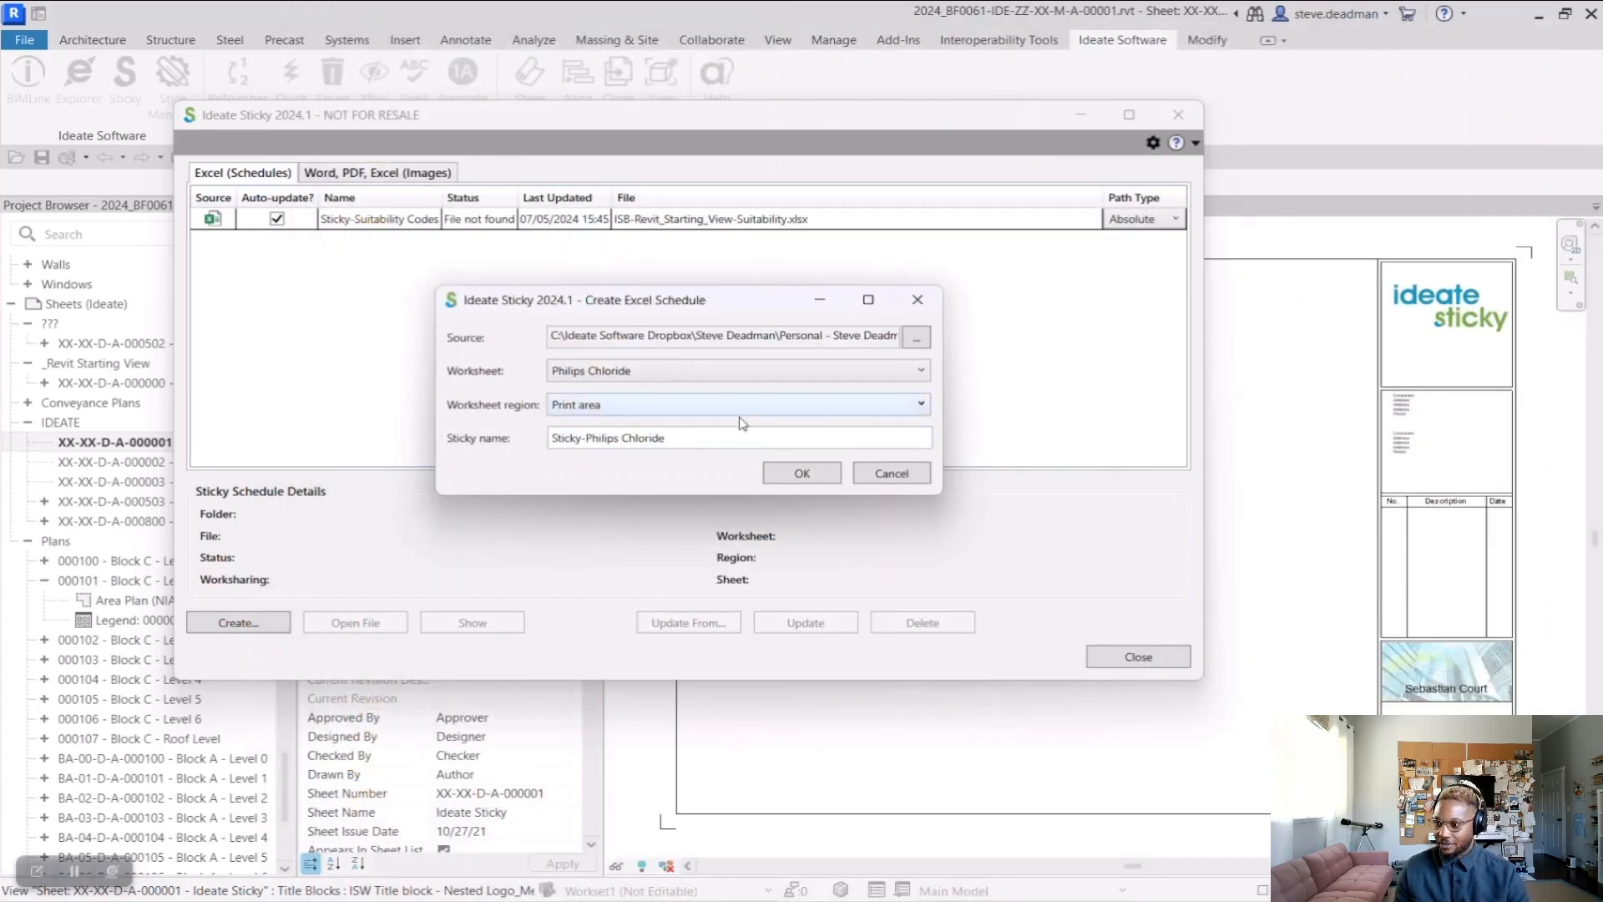
left_click(799, 474)
Place the Philips Chloride schedule on the Ideate Sticky sheet and move it to the sheet's upper-left area
left_click(1137, 658)
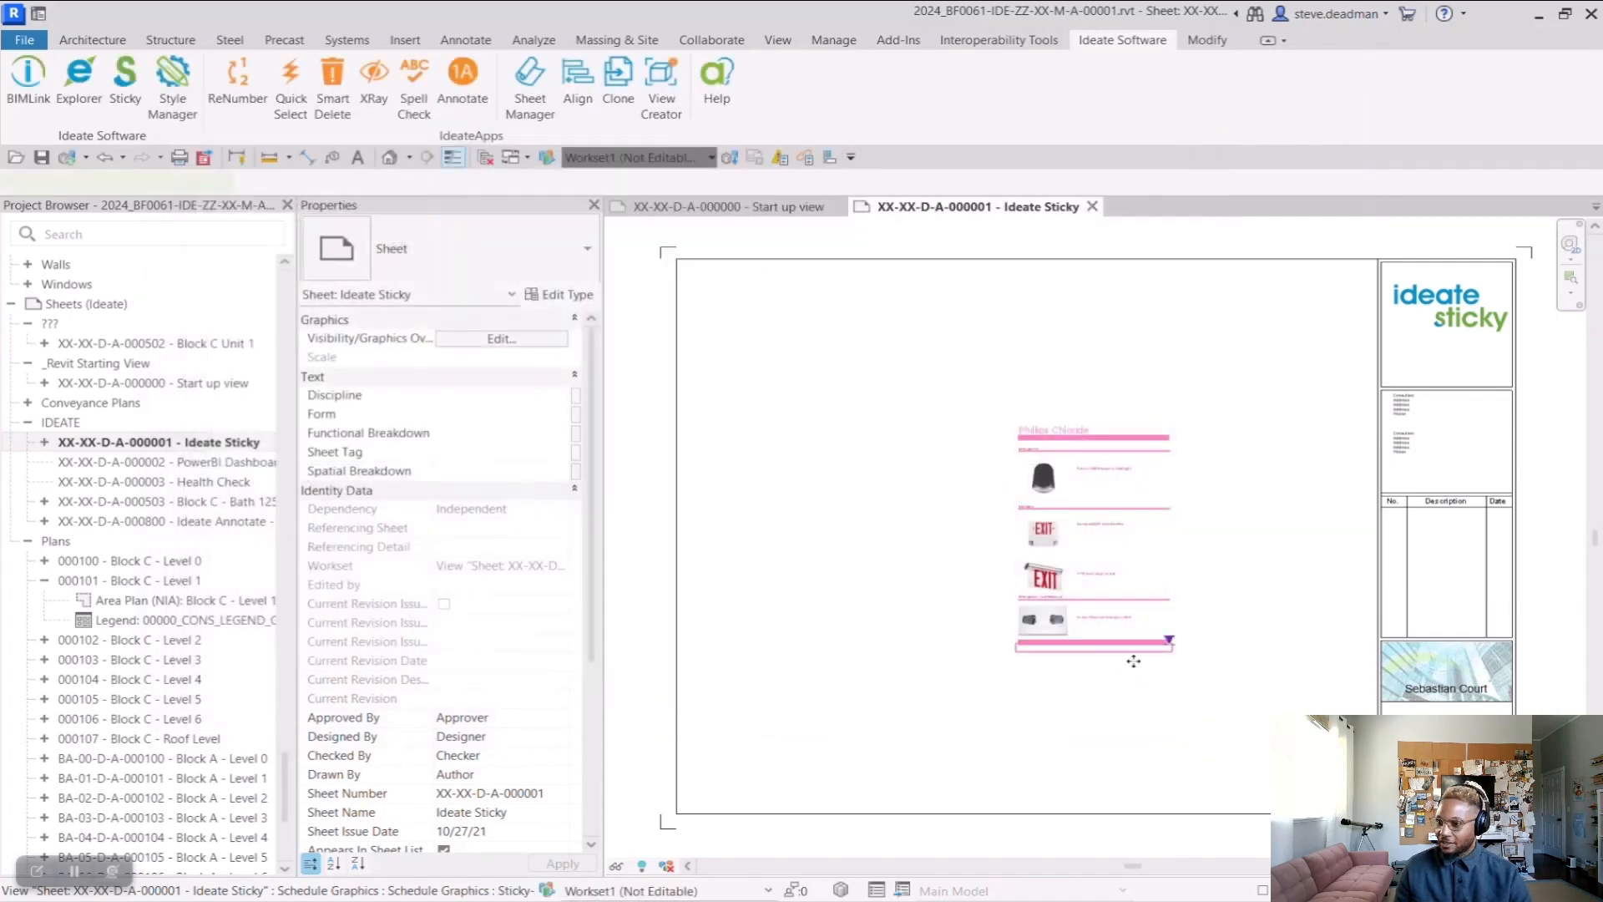
left_click(1085, 460)
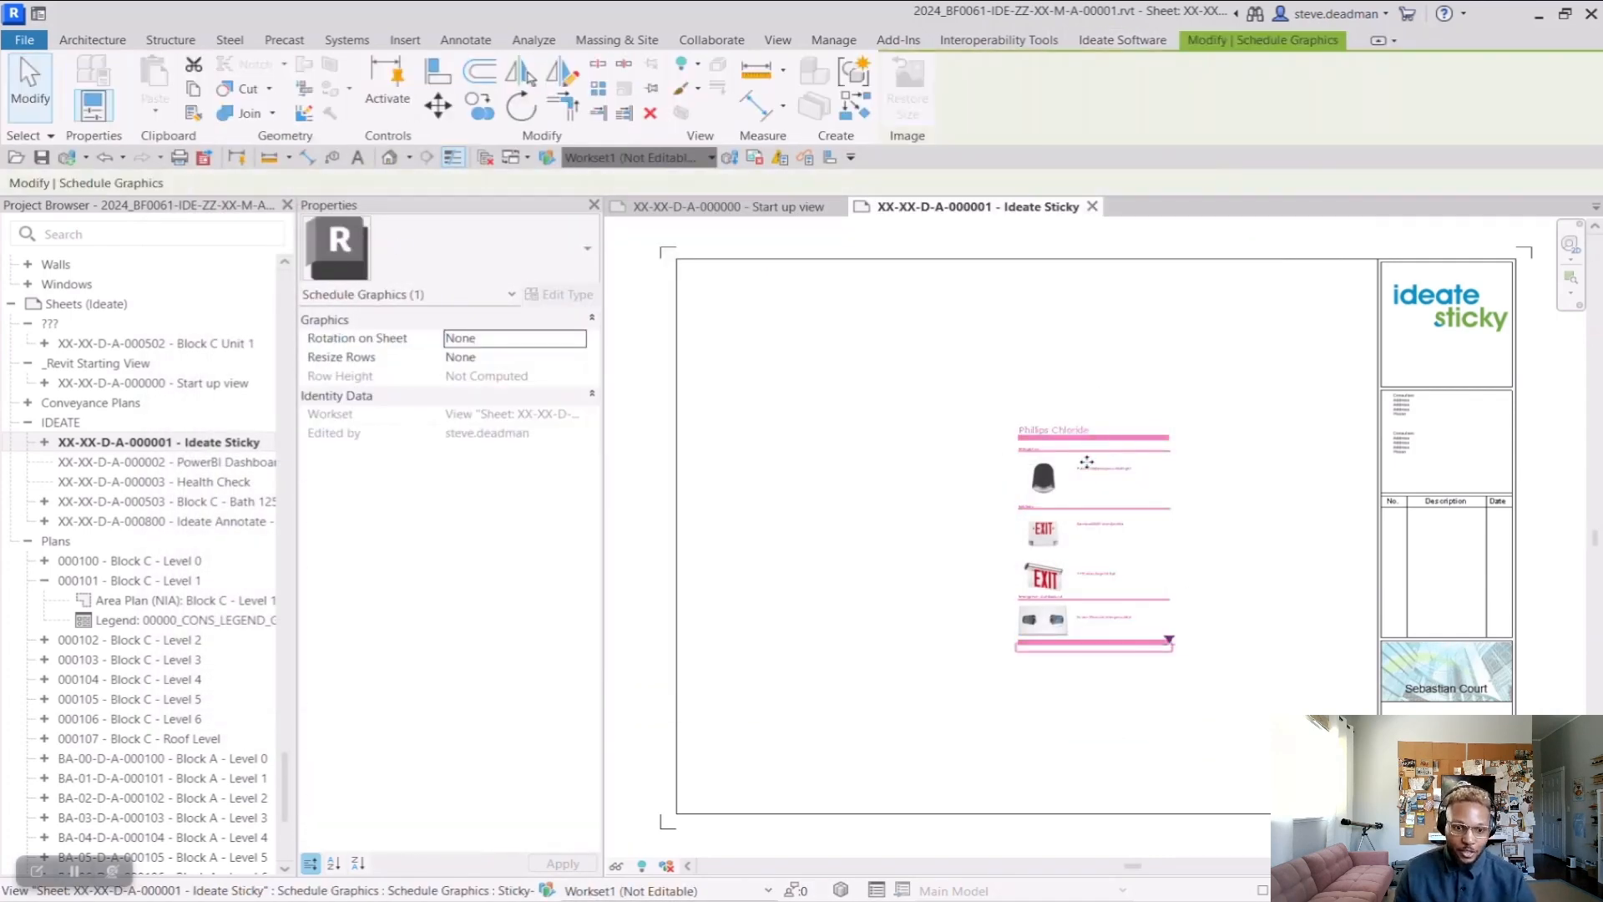
left_click_drag(1084, 461, 798, 362)
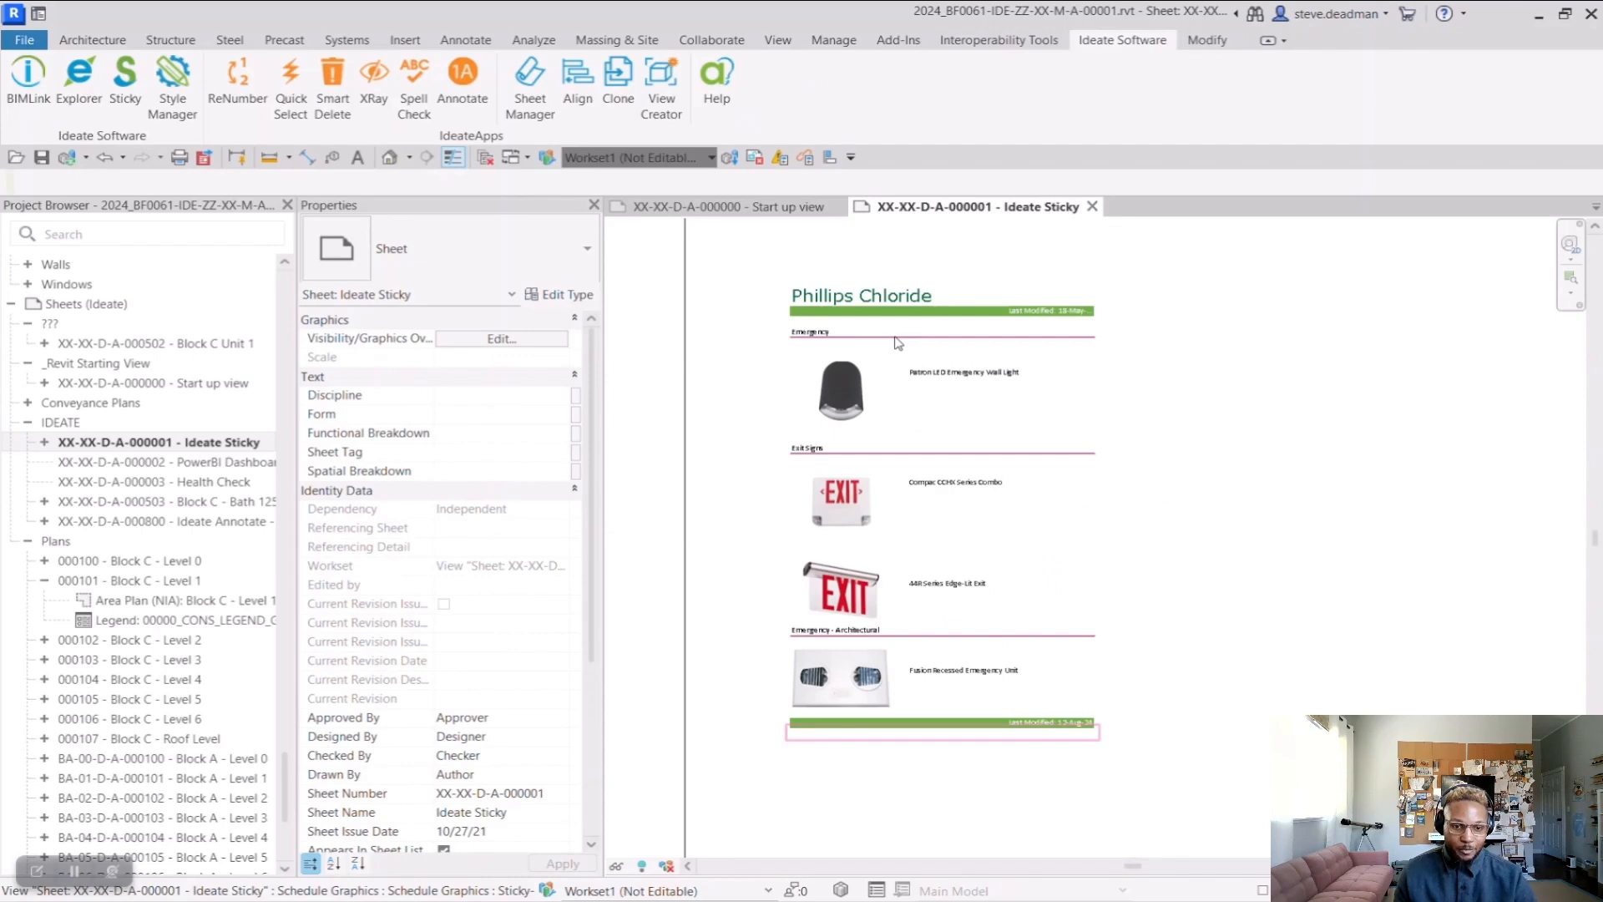
Open the placed schedule's own view and locate Sticky-Philips Chloride under the Generic Models schedules
double_click(898, 342)
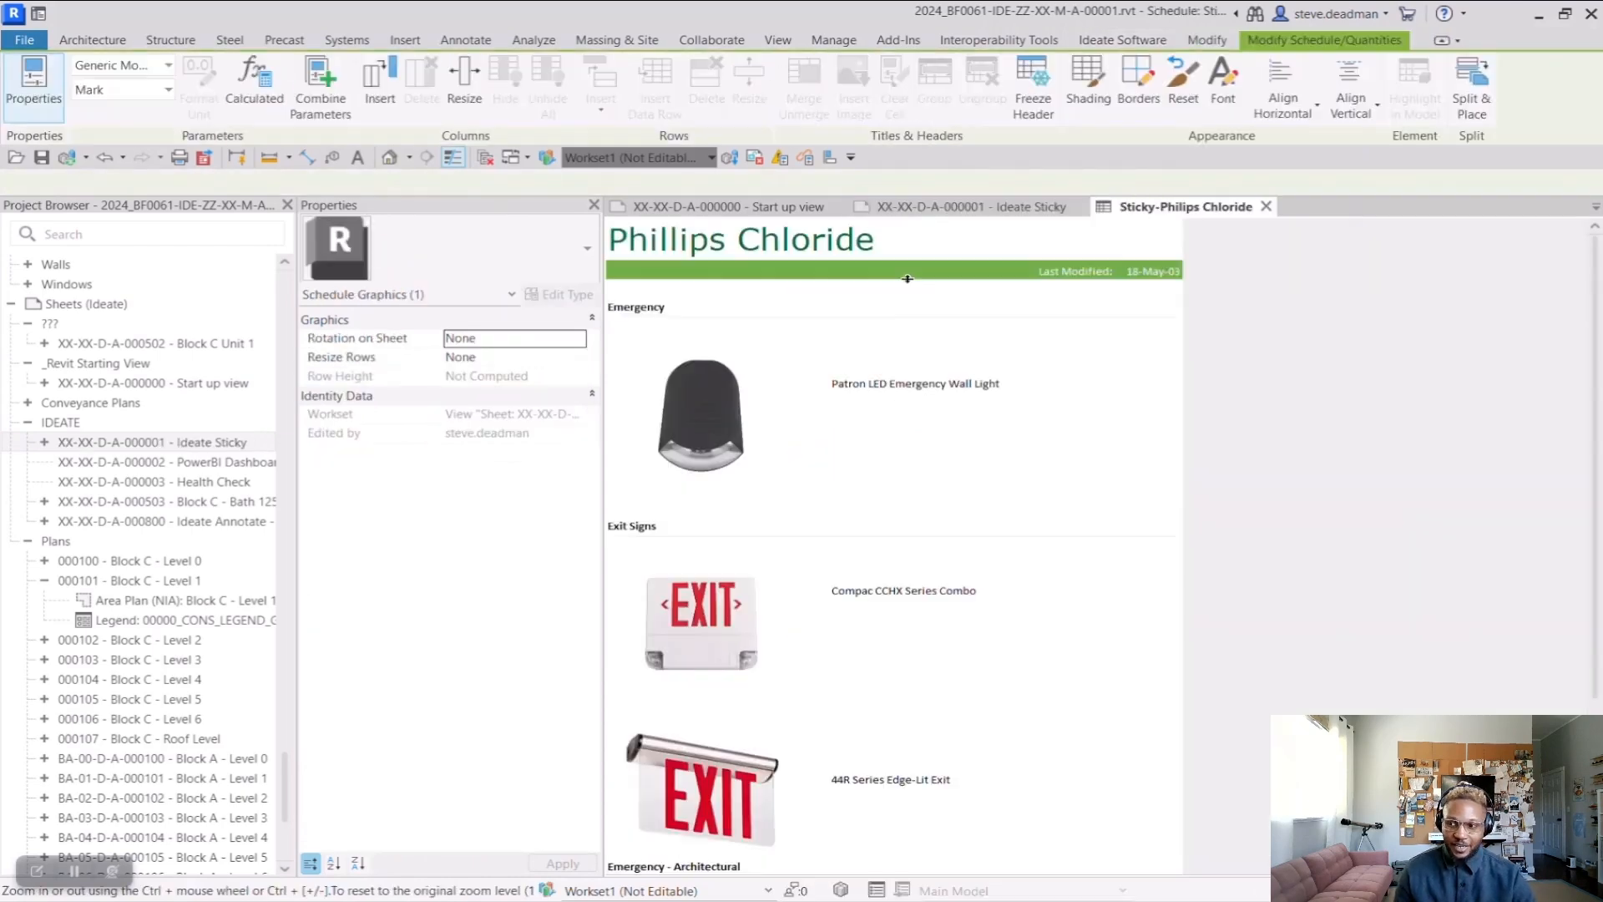
scroll(153, 518, "up", 10)
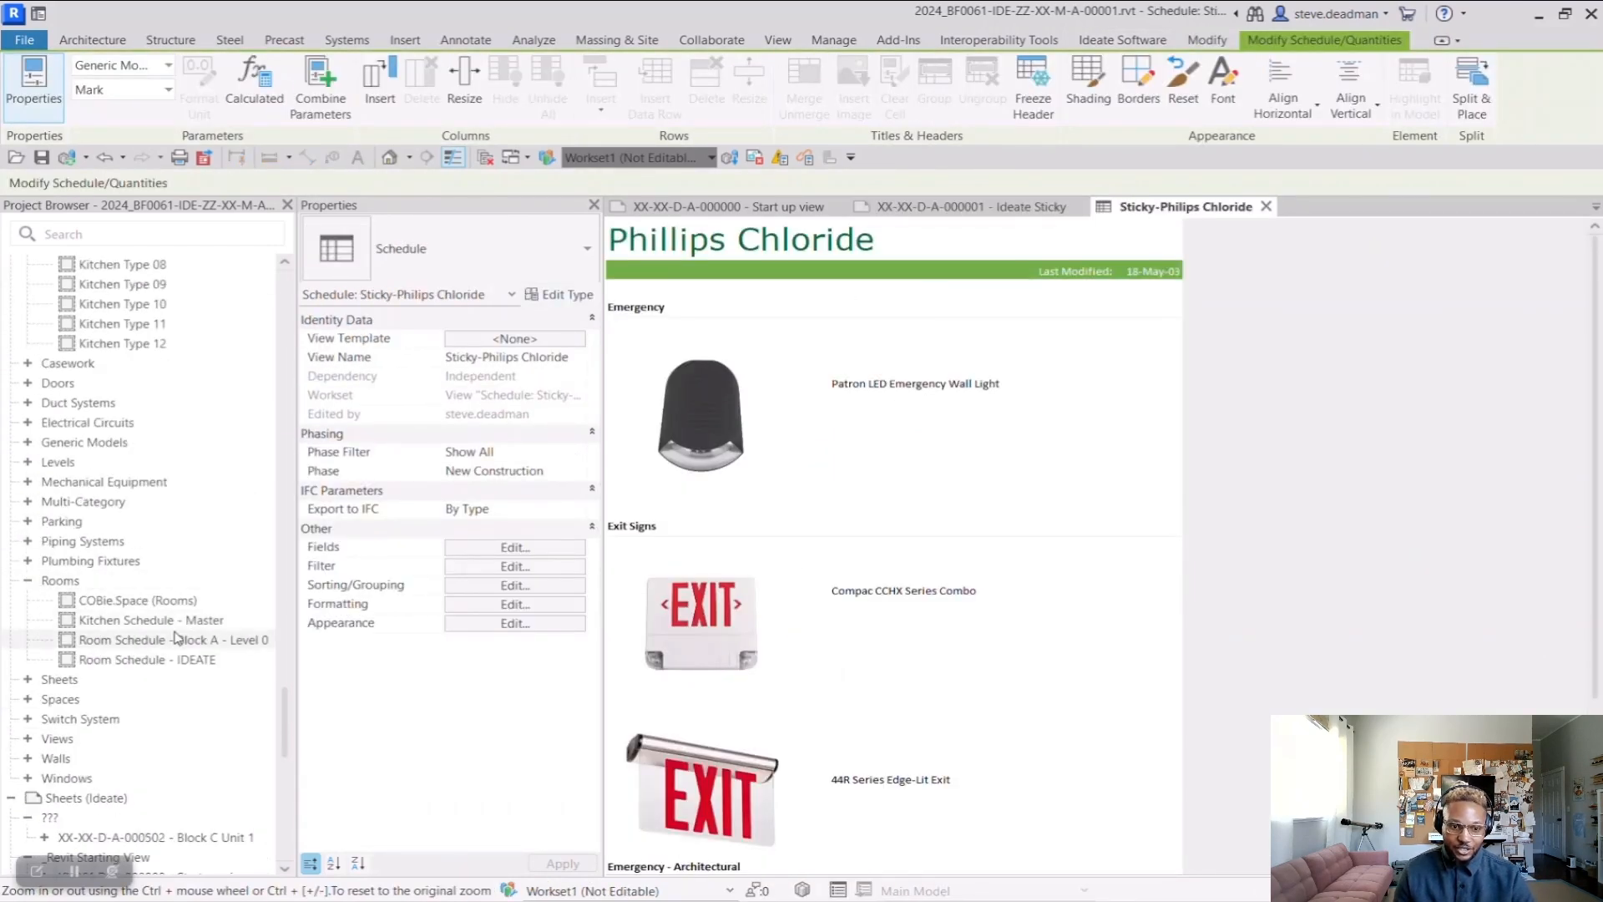
left_click(28, 443)
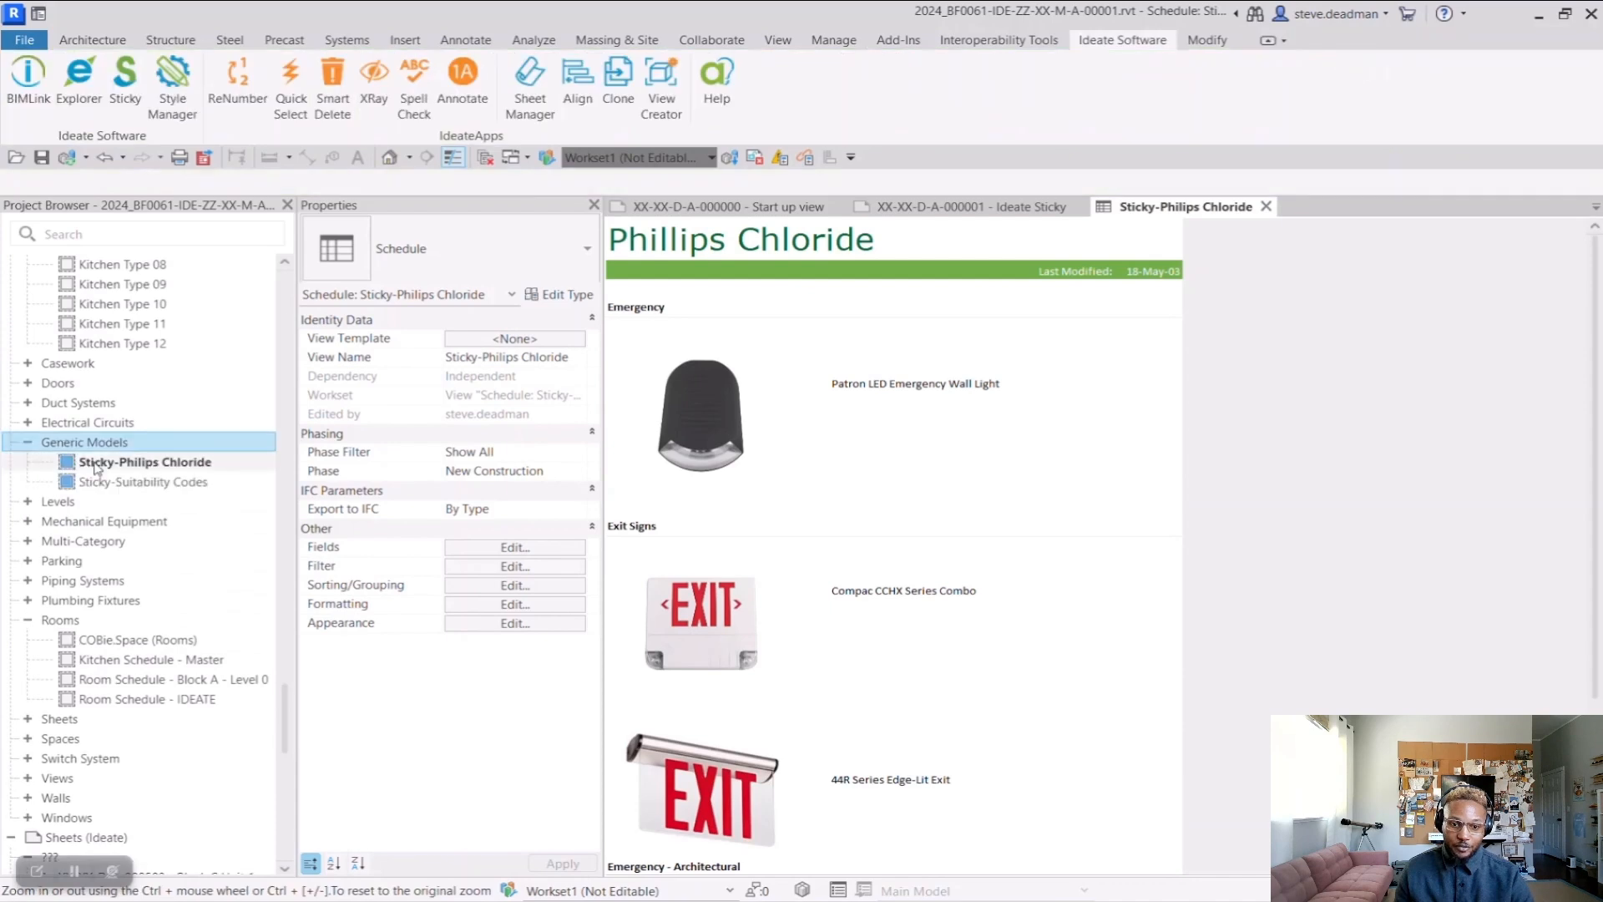
left_click(156, 464)
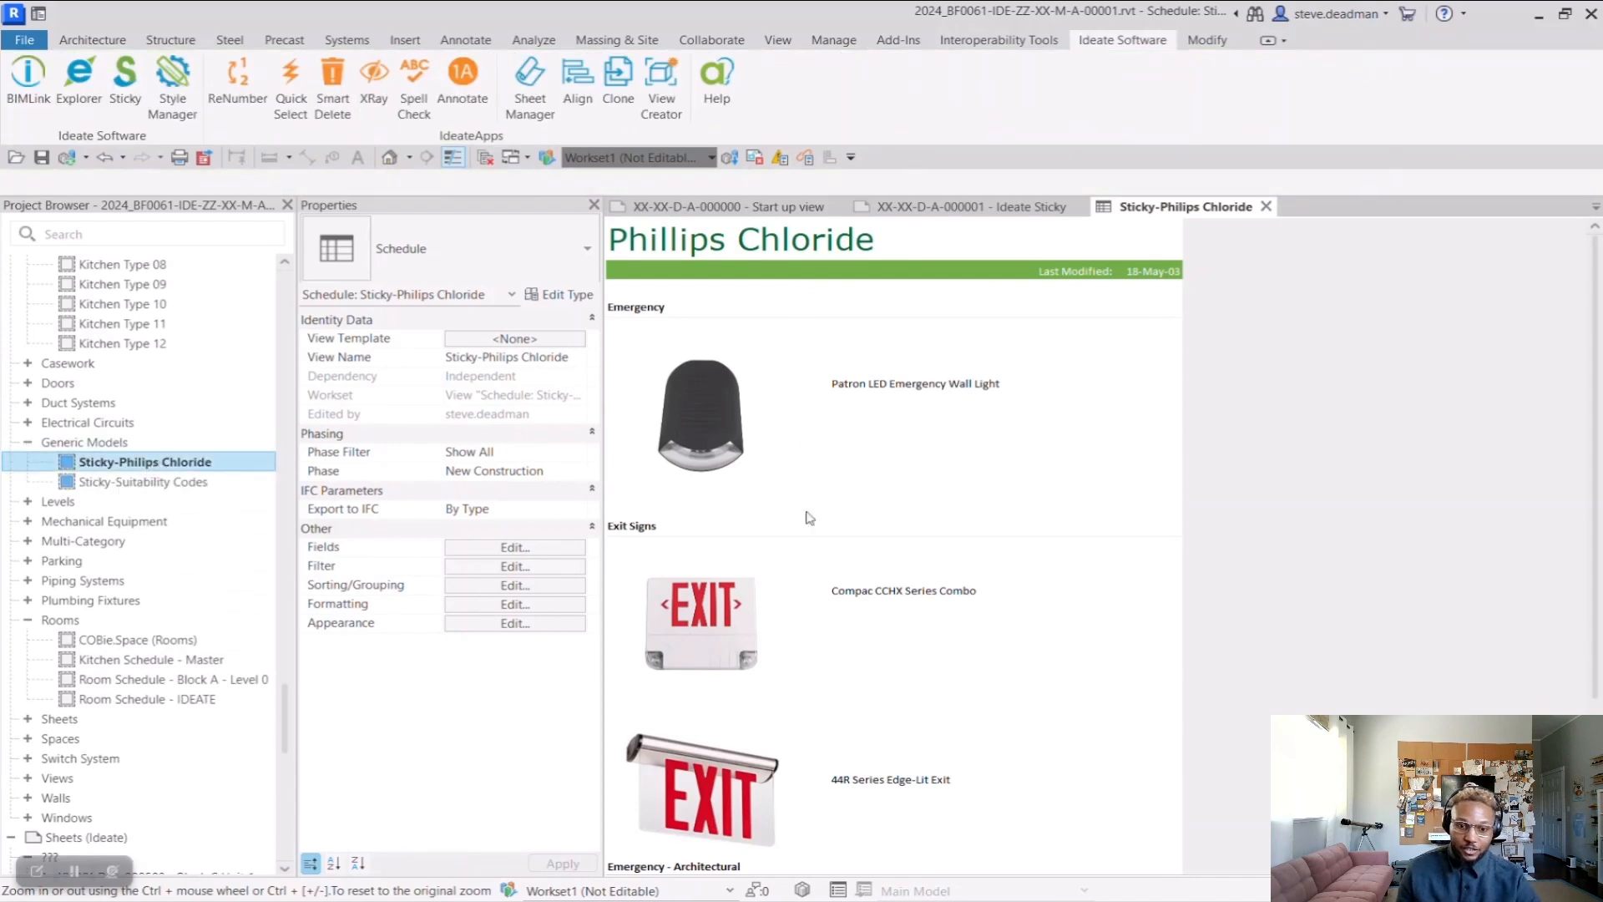
Append "- test" to the schedule's title, dismiss the Ideate Sticky warning, and undo the edit
left_click(898, 242)
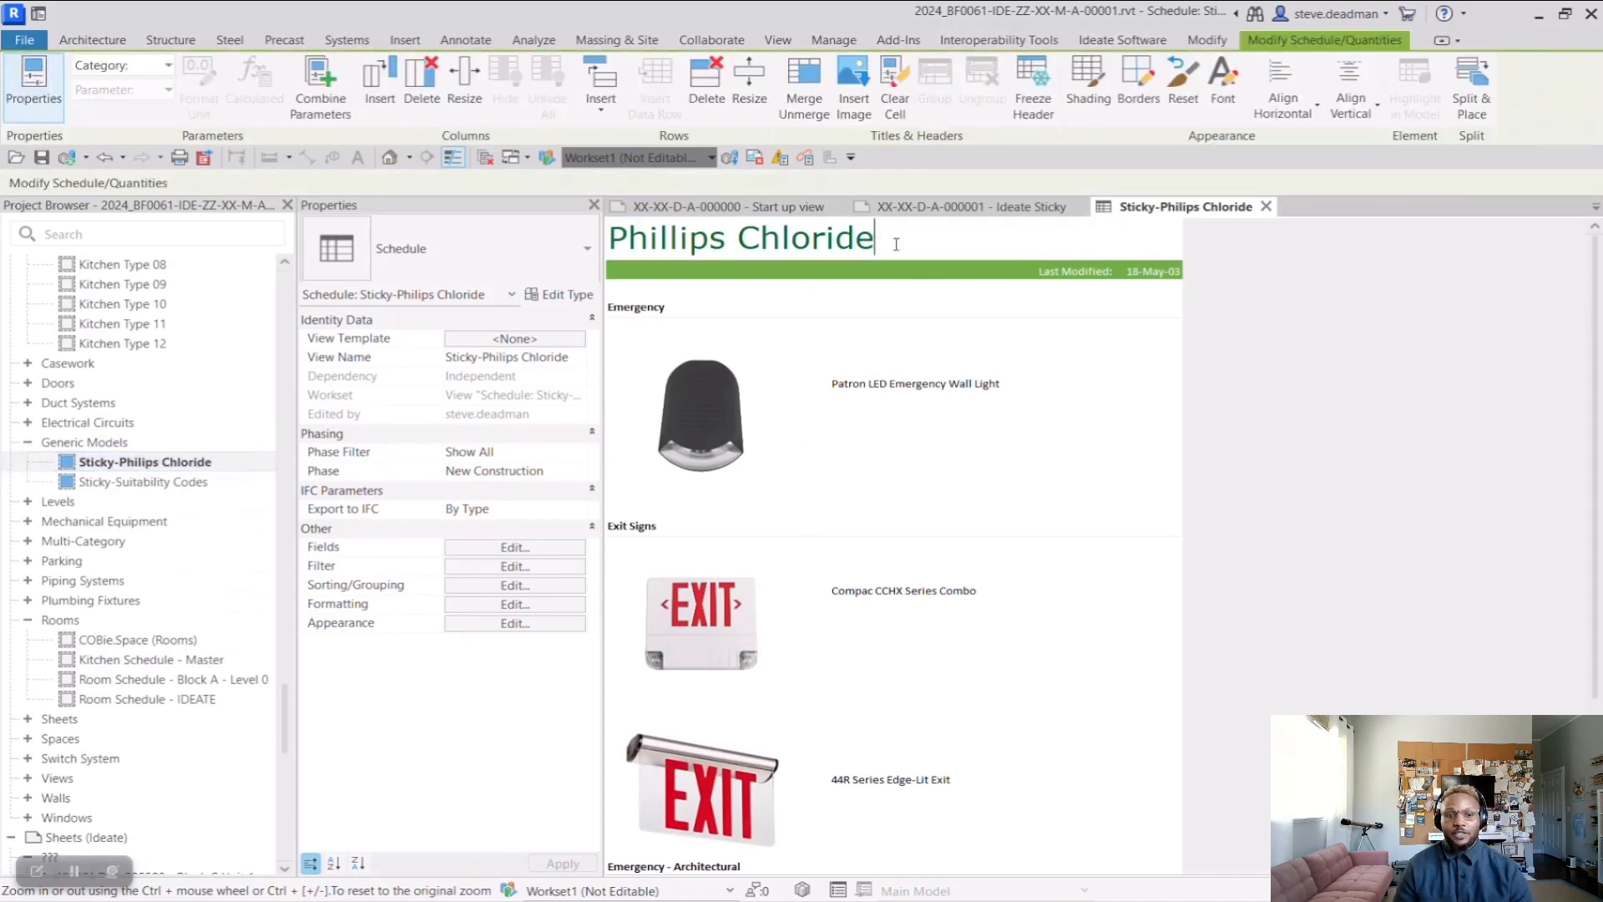
type("- test")
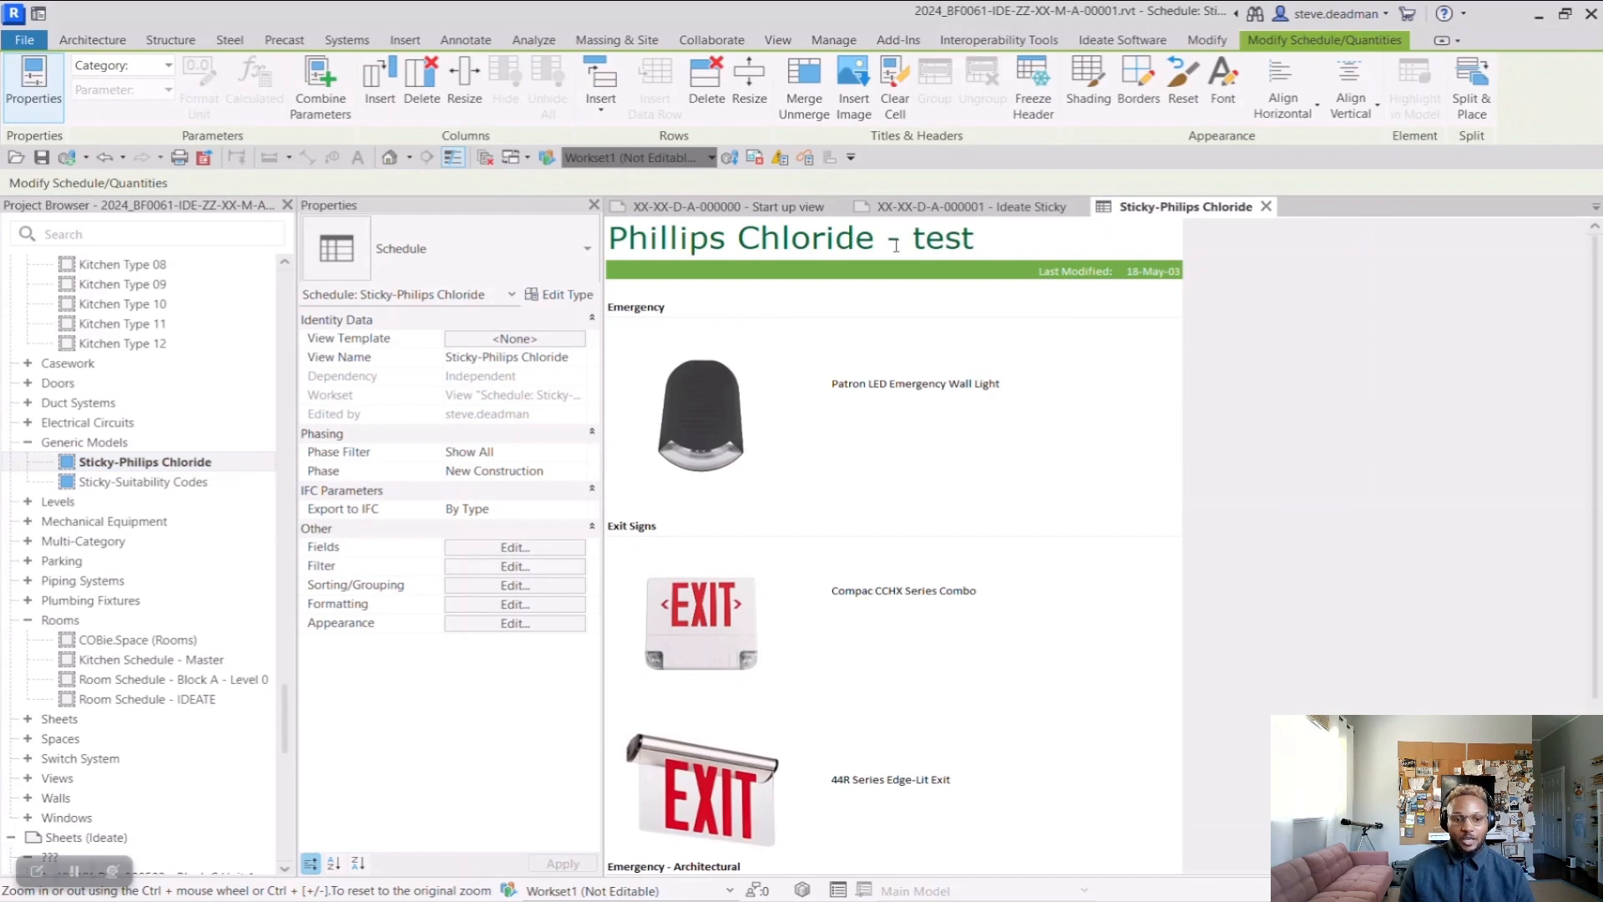
left_click(1140, 527)
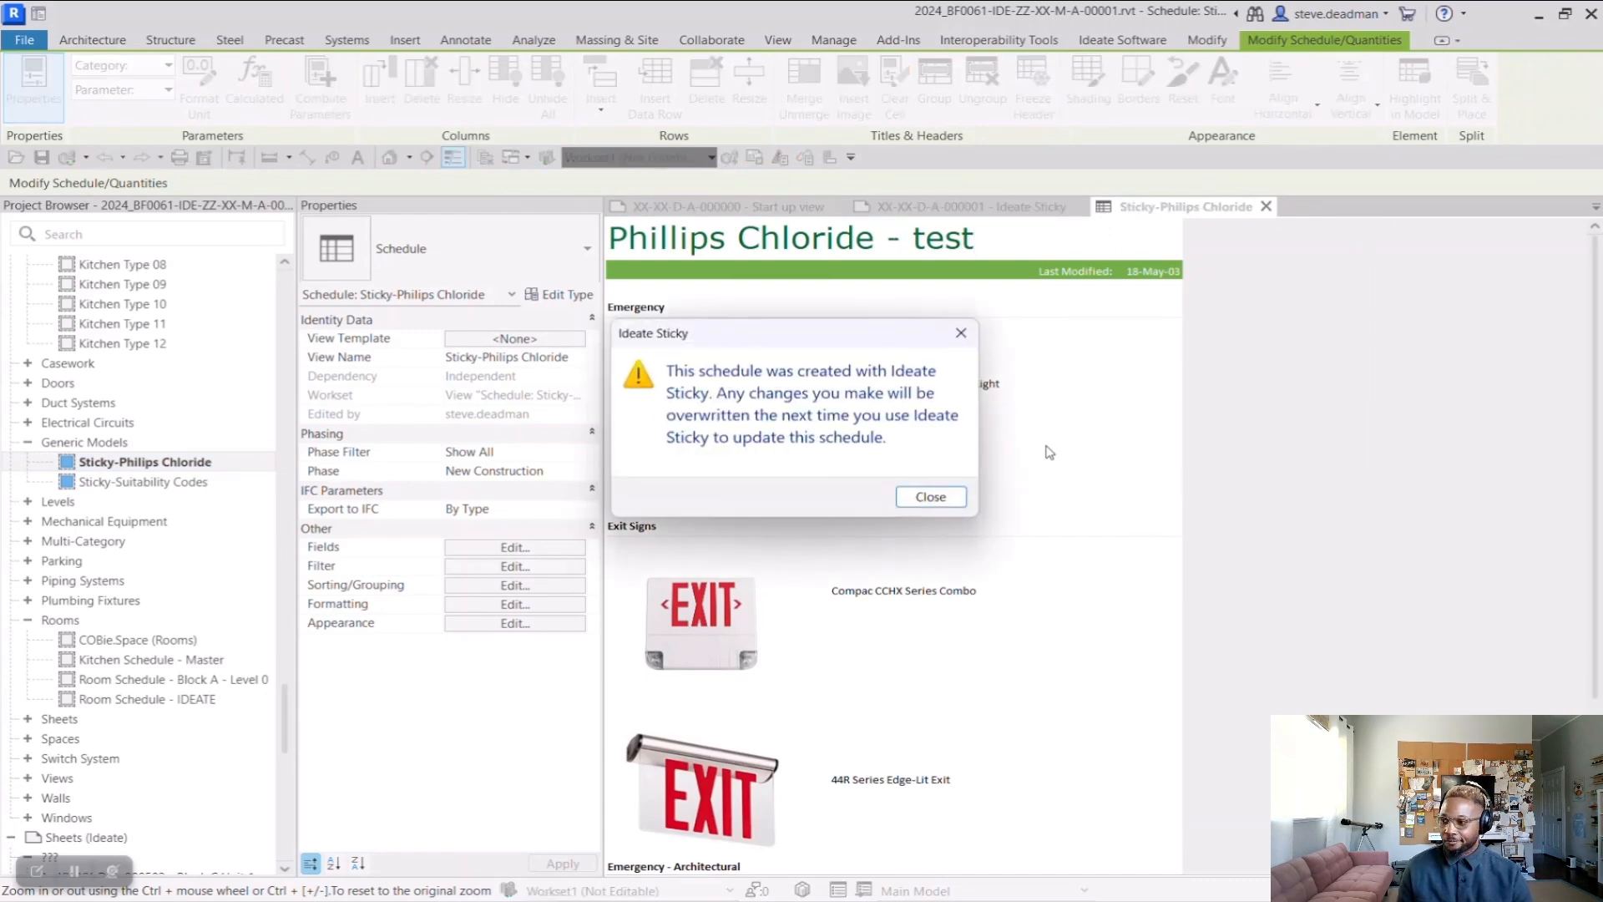
left_click(931, 497)
left_click(105, 157)
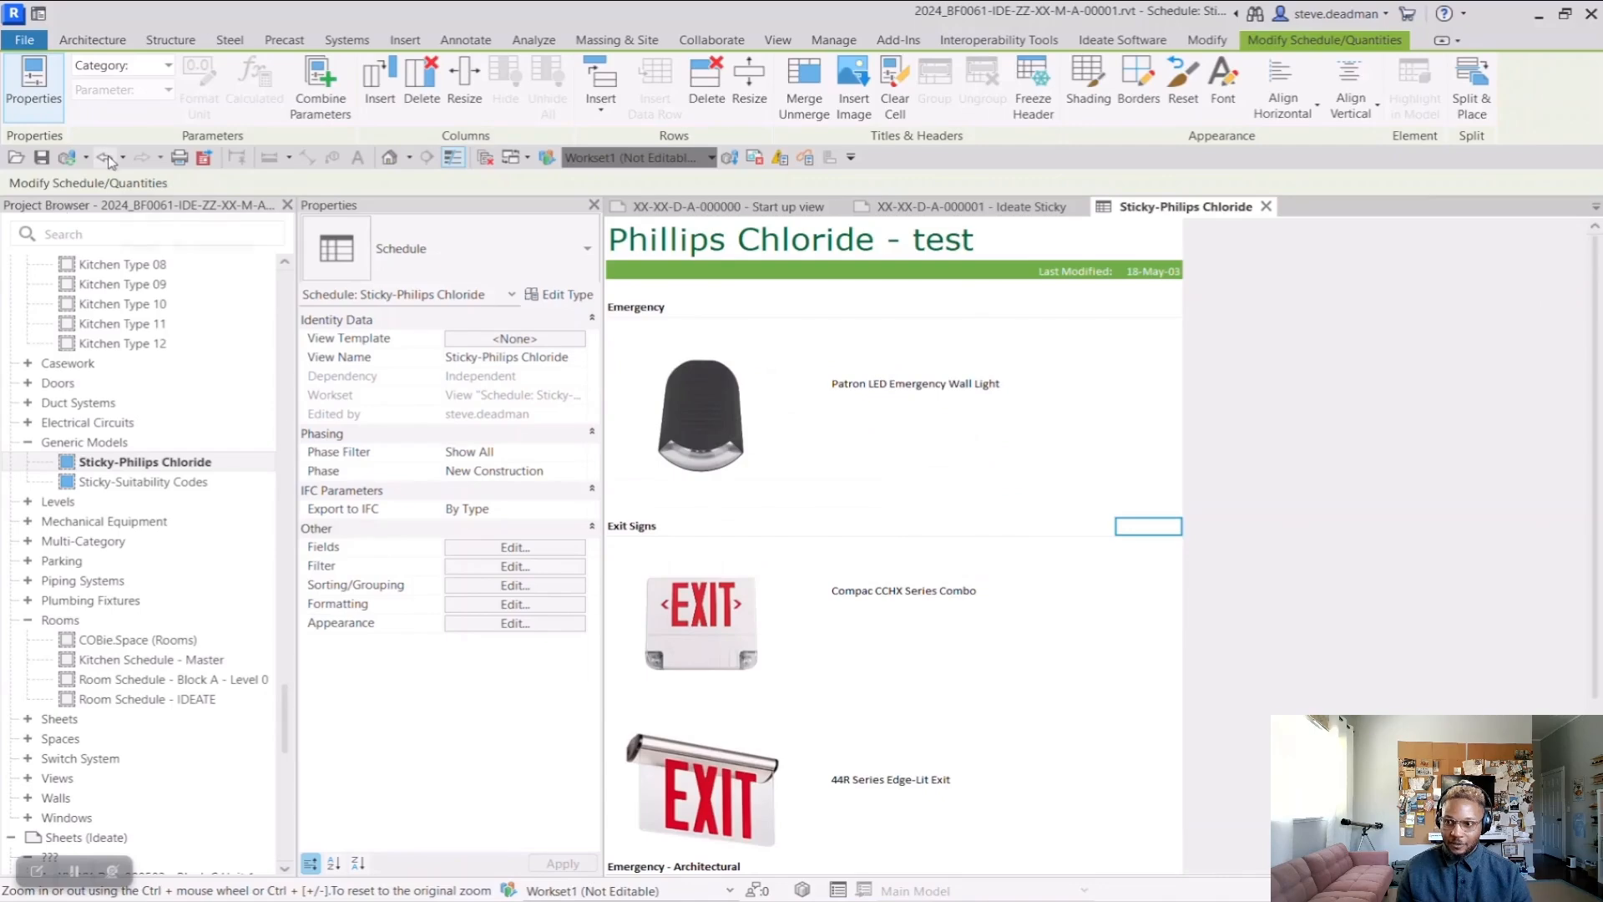
Return to the Ideate Sticky sheet and reopen the Ideate Sticky manager
left_click(968, 215)
left_click(927, 567)
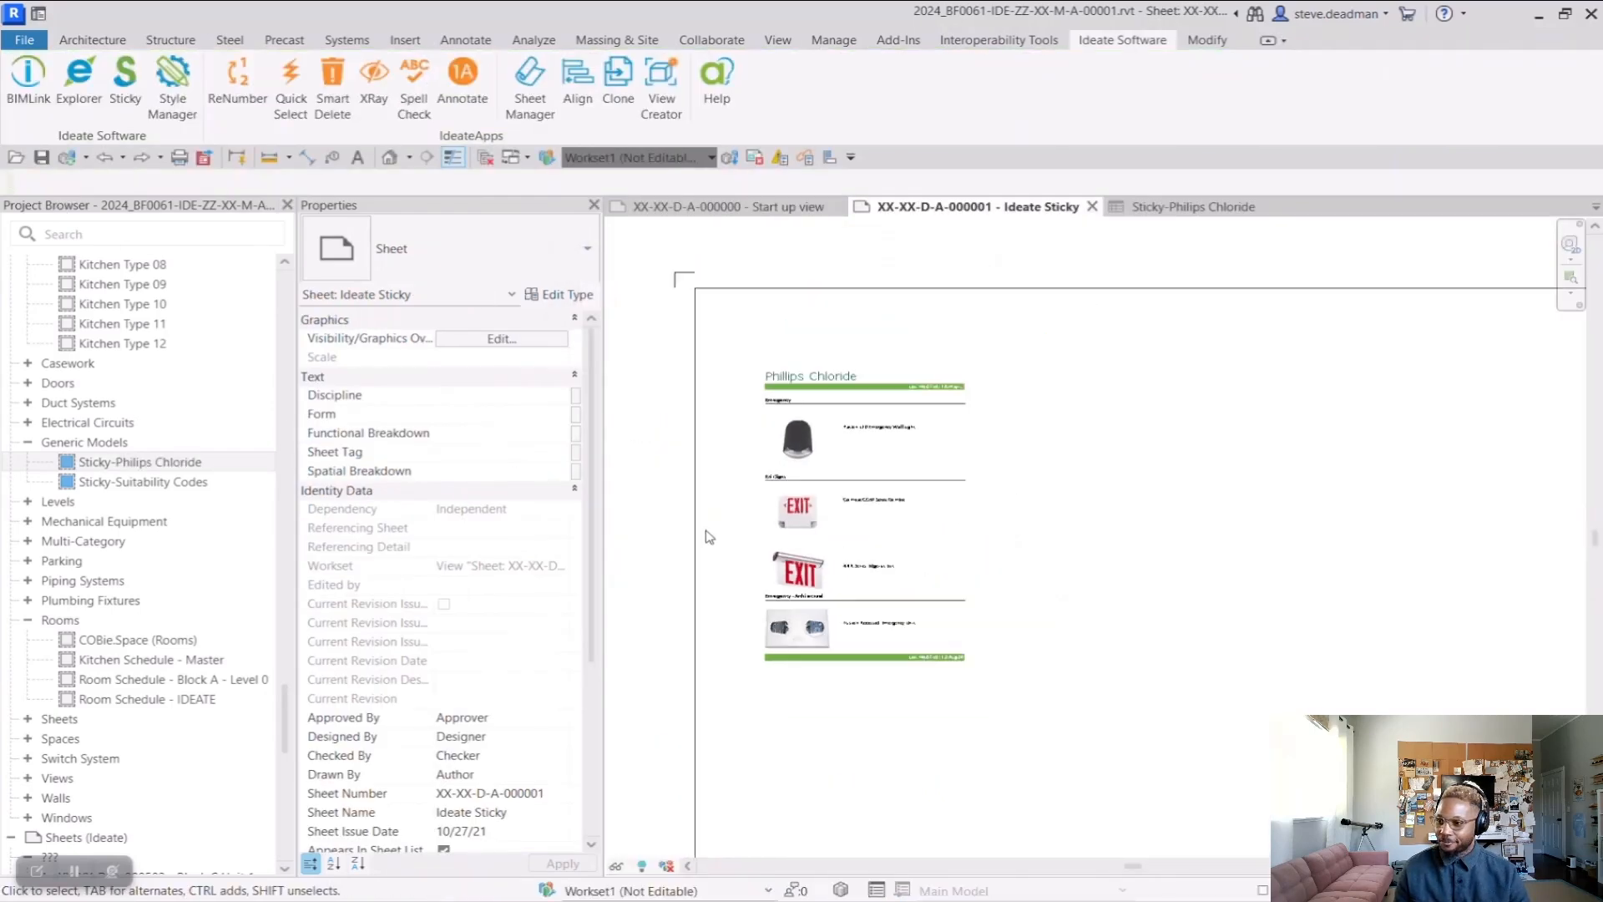
left_click(125, 79)
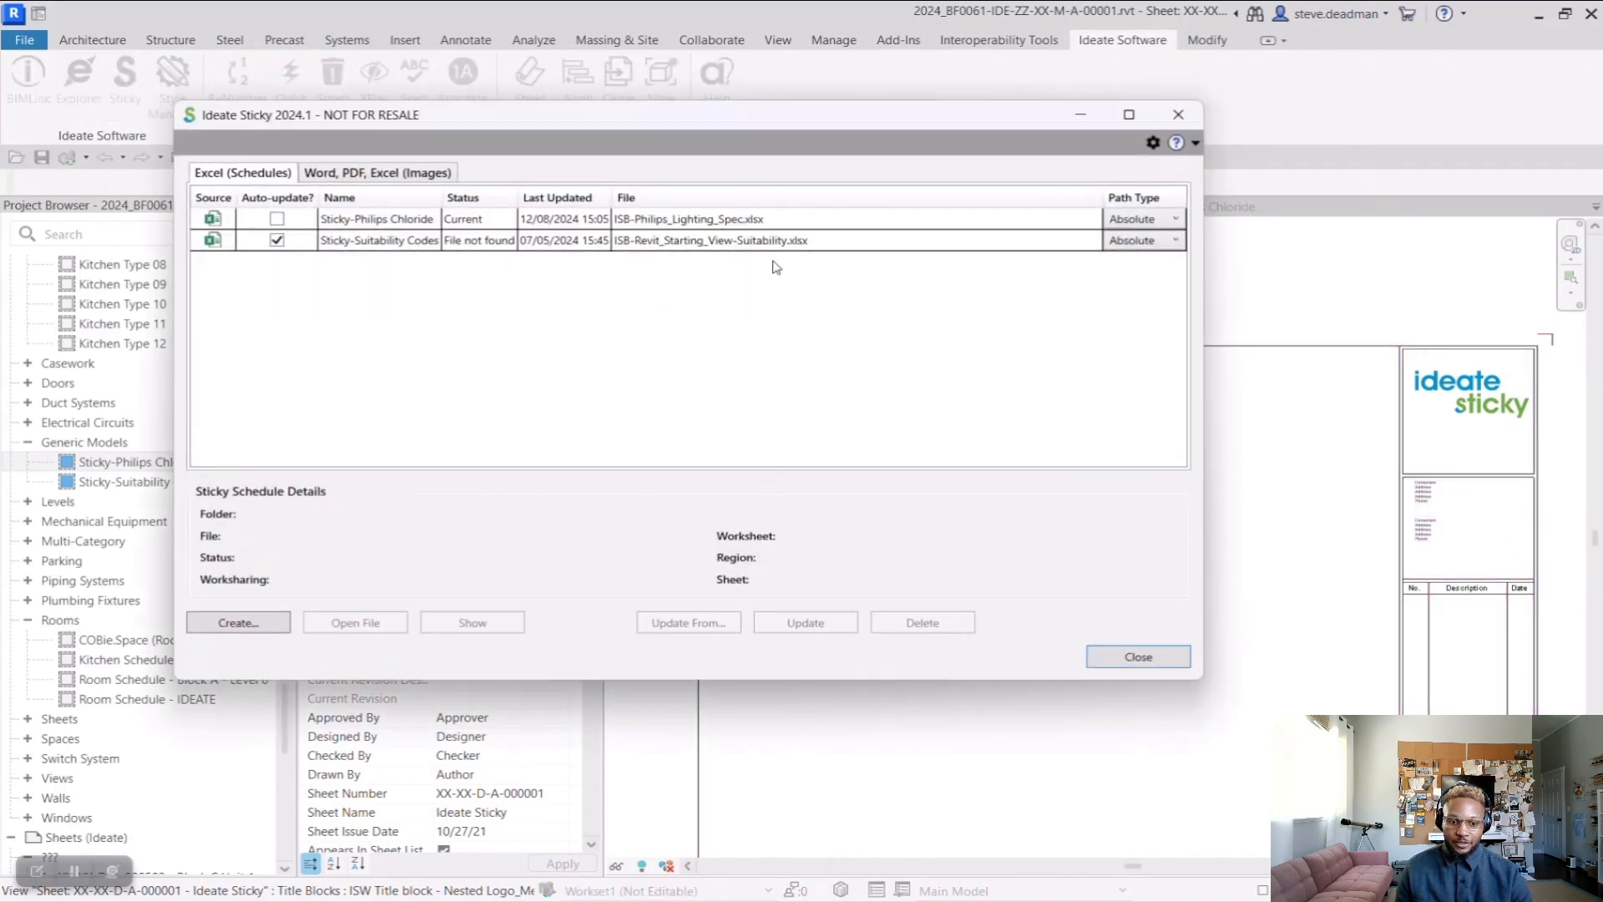
Create a Sticky image from the Philips Chloride print area of ISB-Philips_Lighting_Spec.xlsx and close the Ideate Sticky manager
left_click(364, 177)
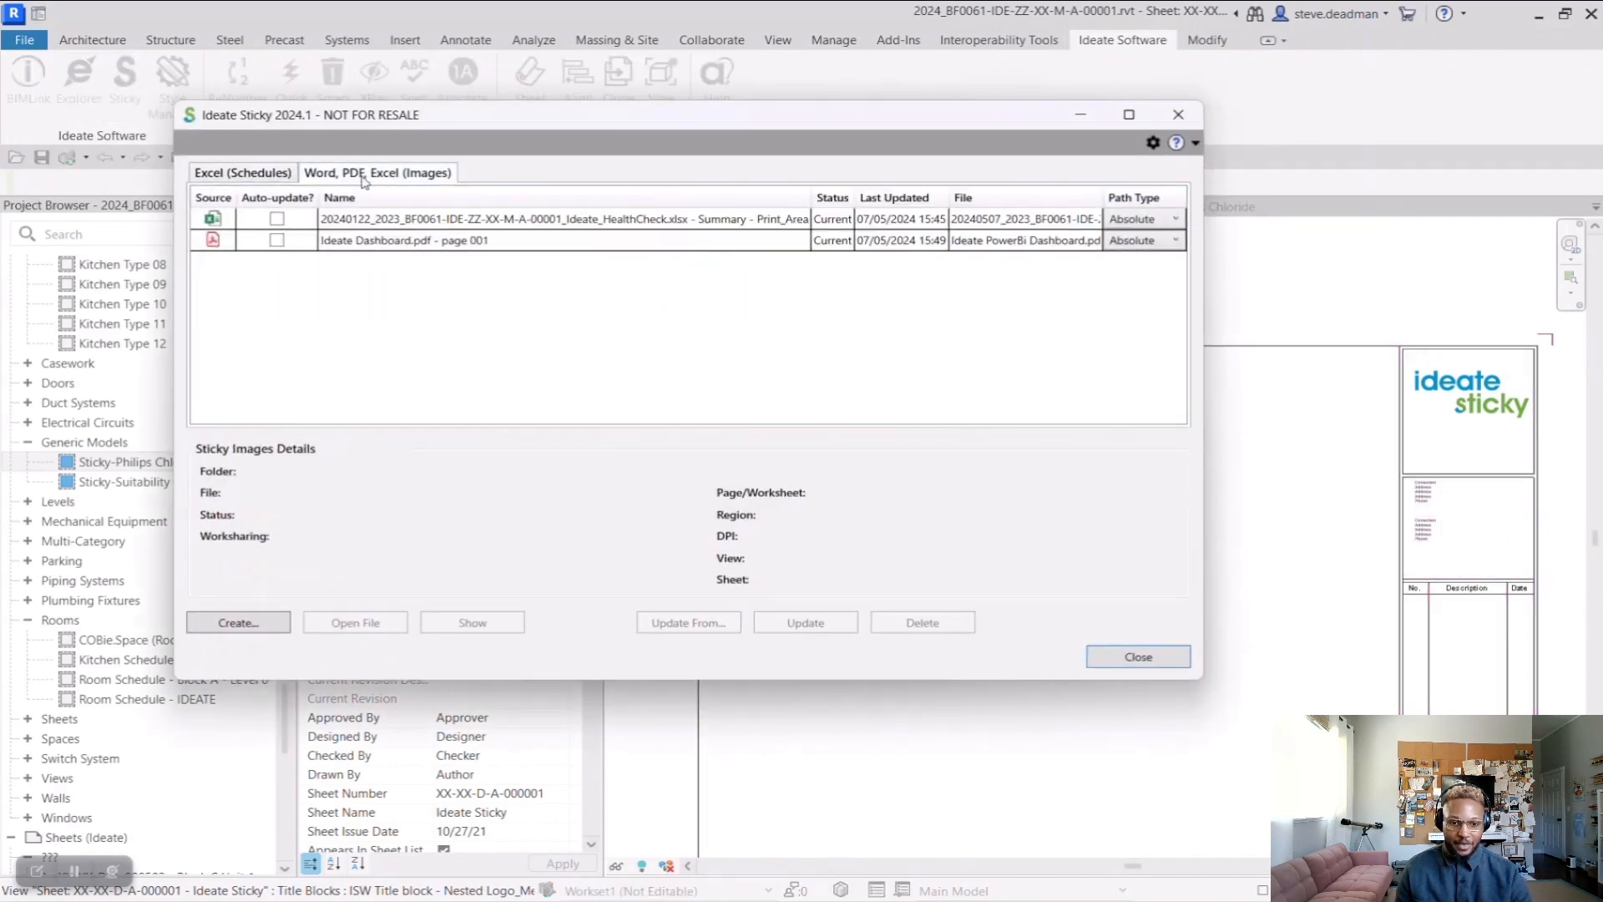
left_click(239, 622)
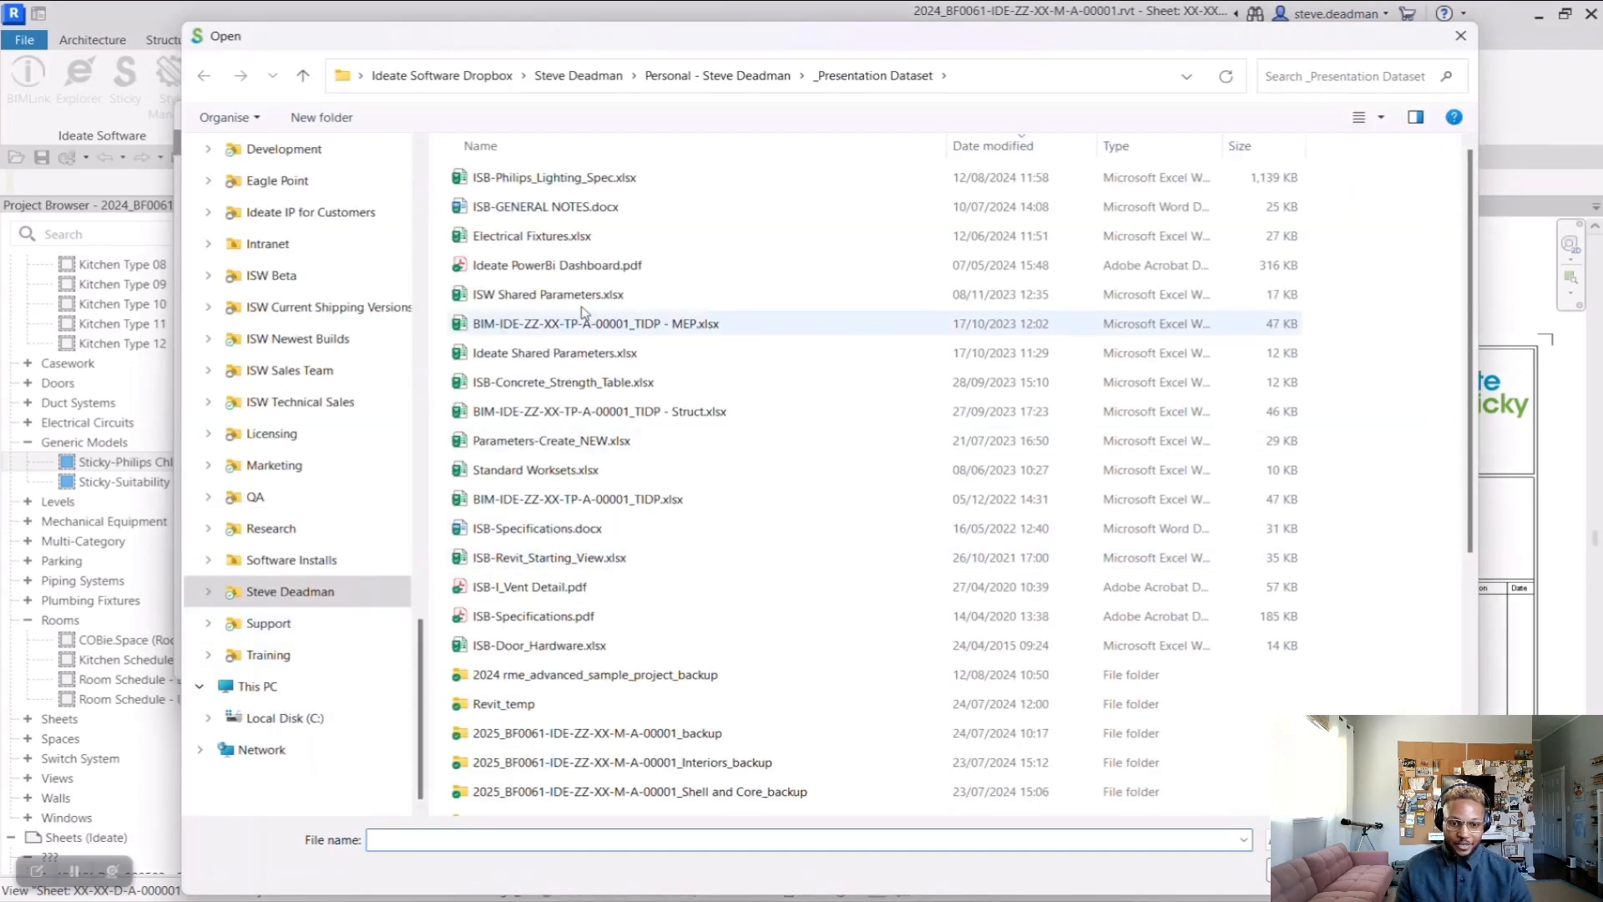
left_click(566, 181)
left_click(1317, 870)
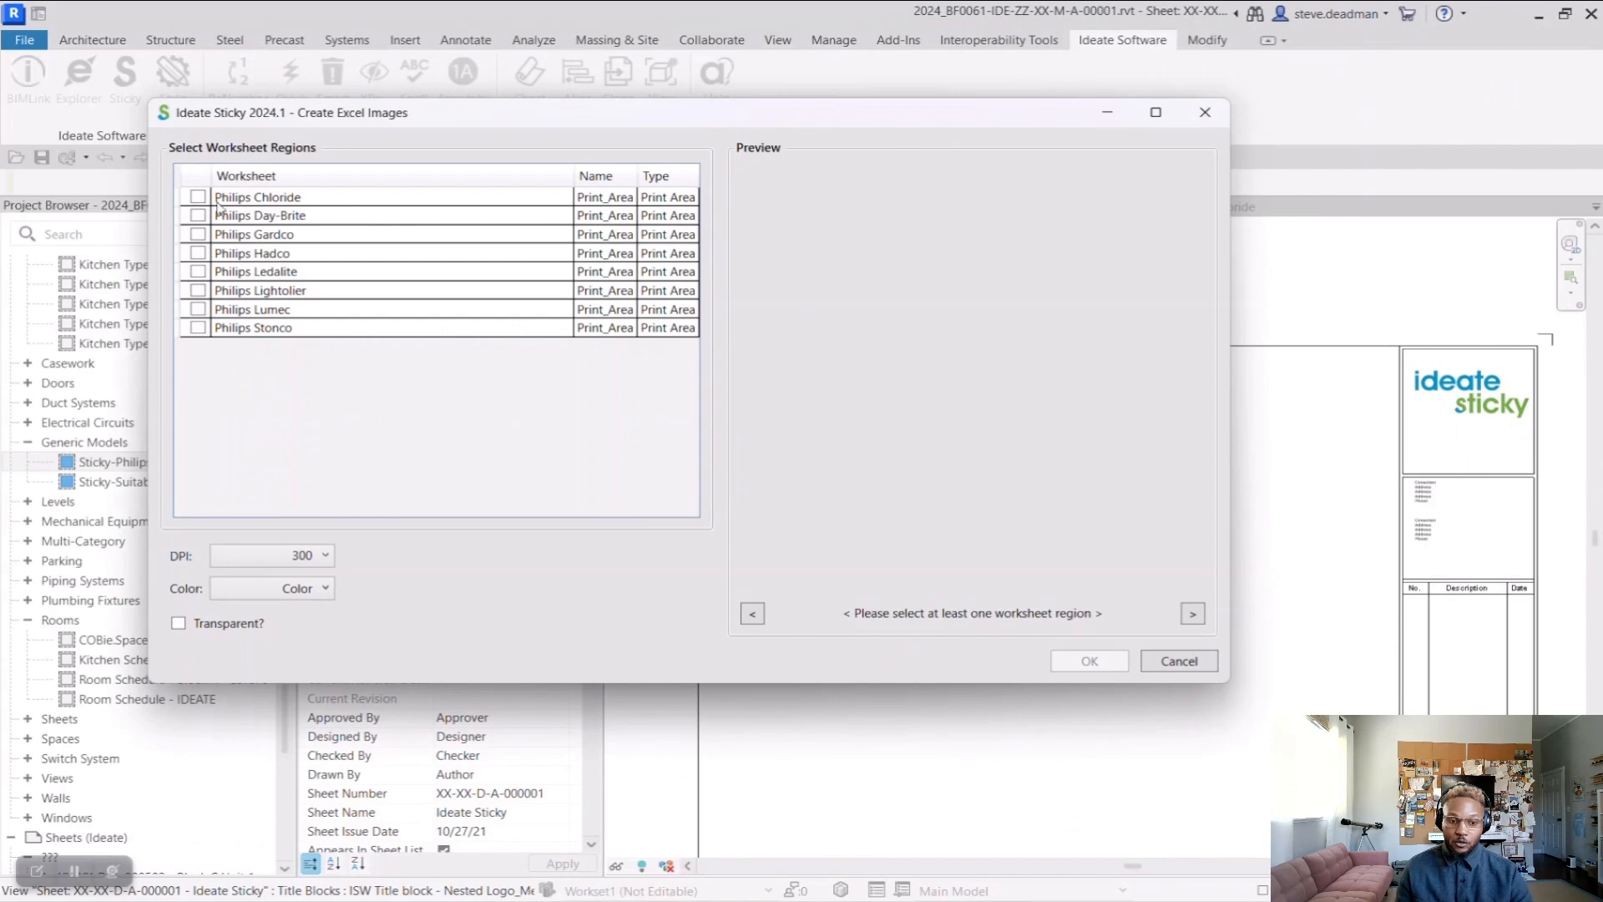
left_click(198, 197)
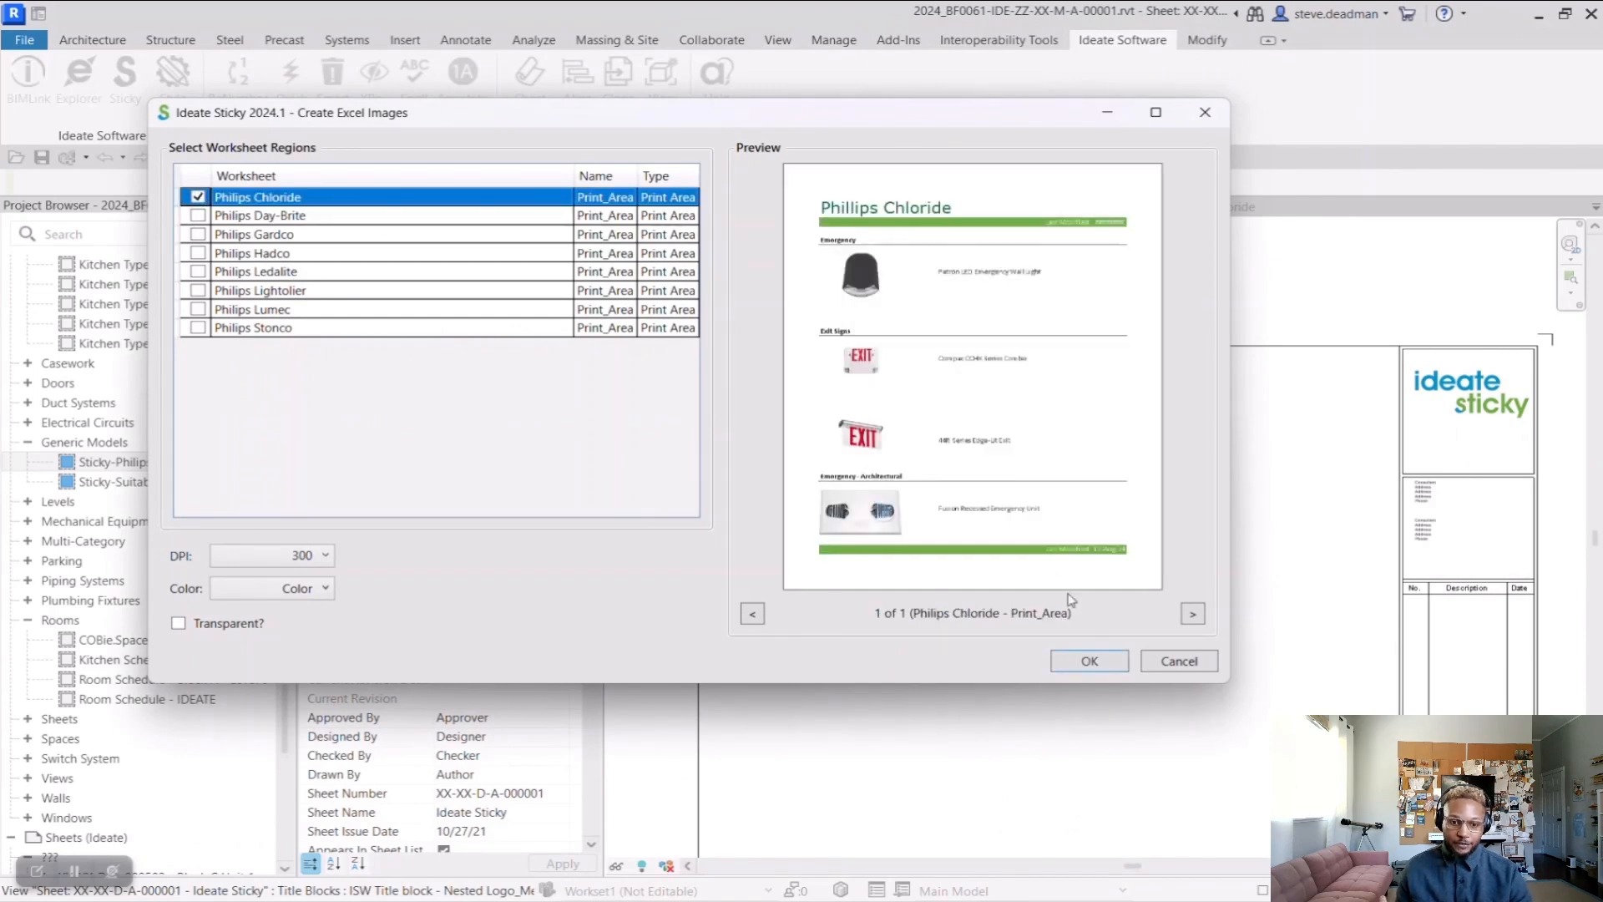
left_click(1090, 661)
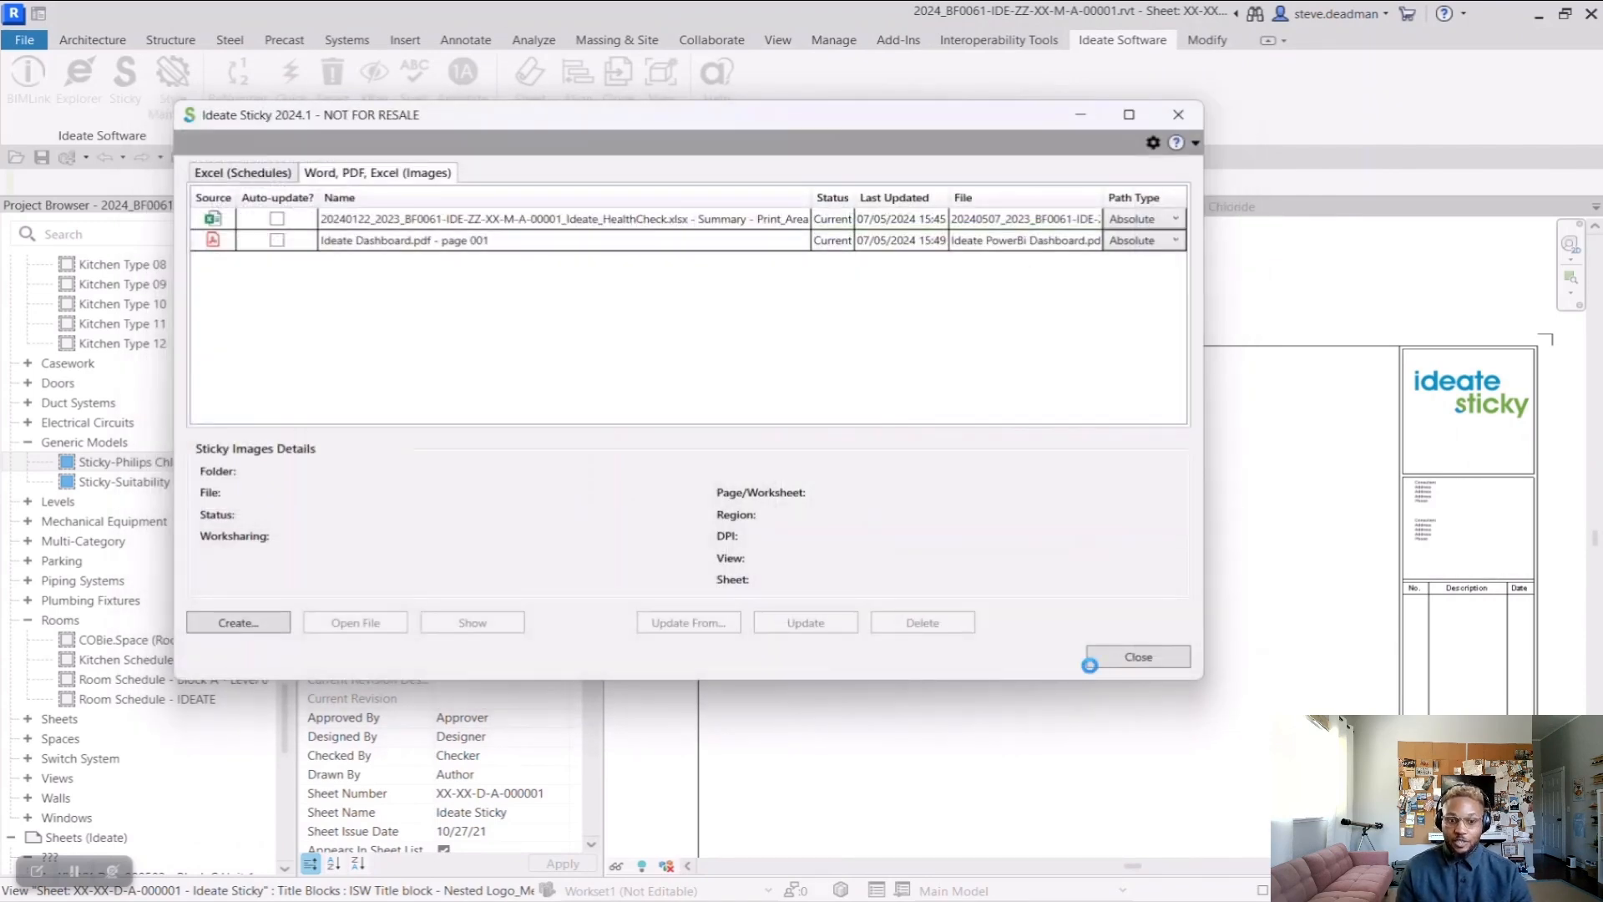
left_click(1138, 658)
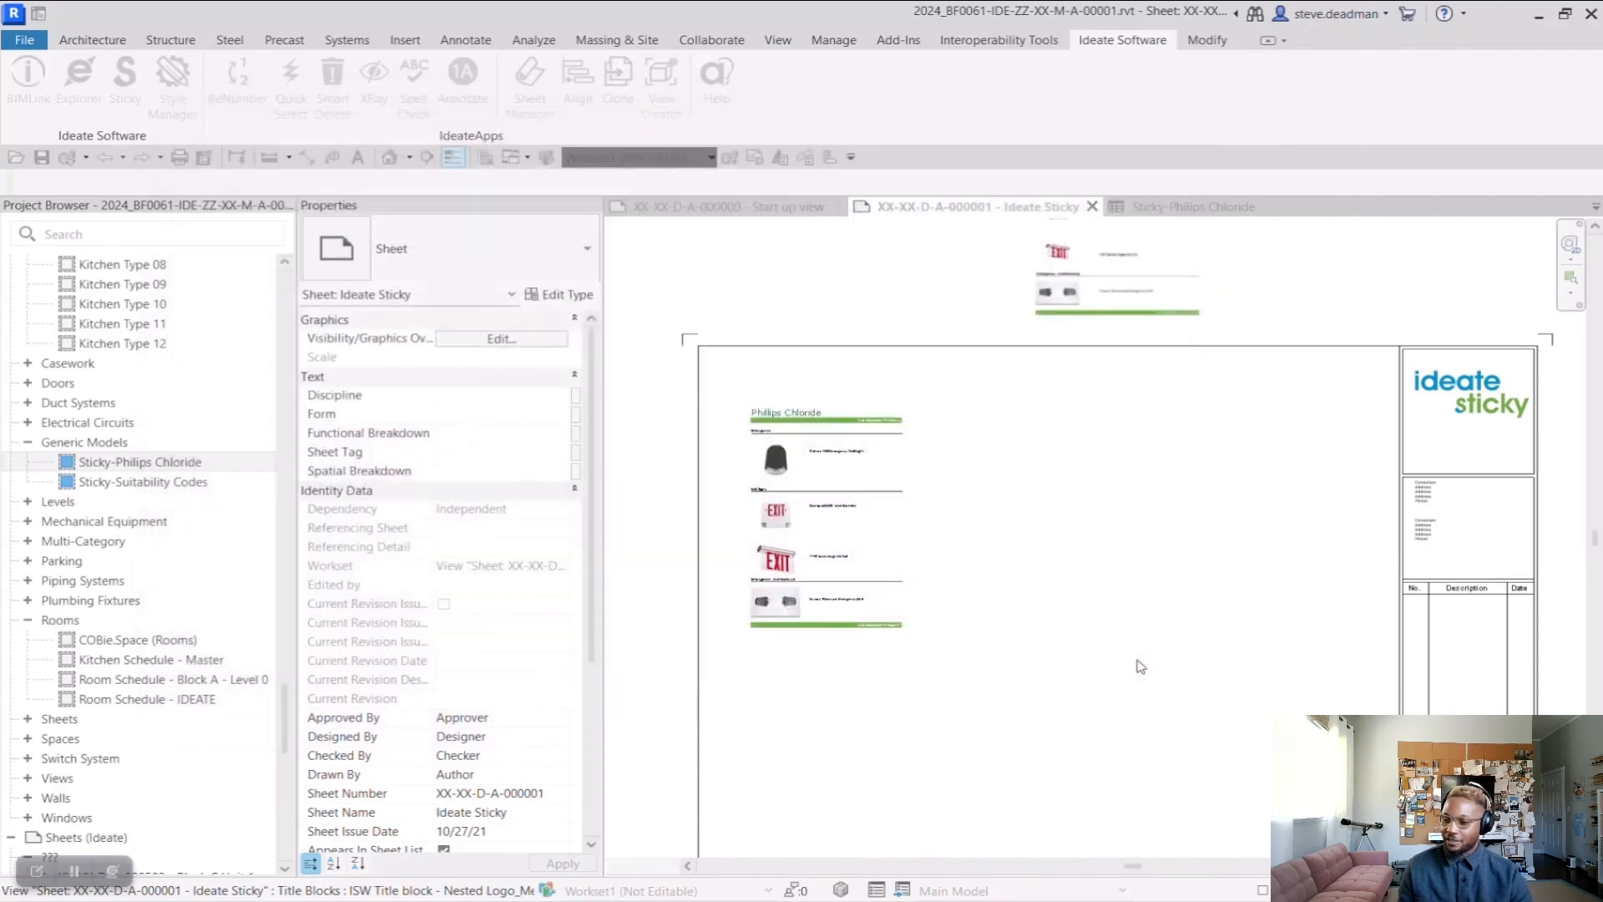
Move the new Philips Chloride raster image onto the sheet beside the schedule and compare the two up close
left_click(1107, 289)
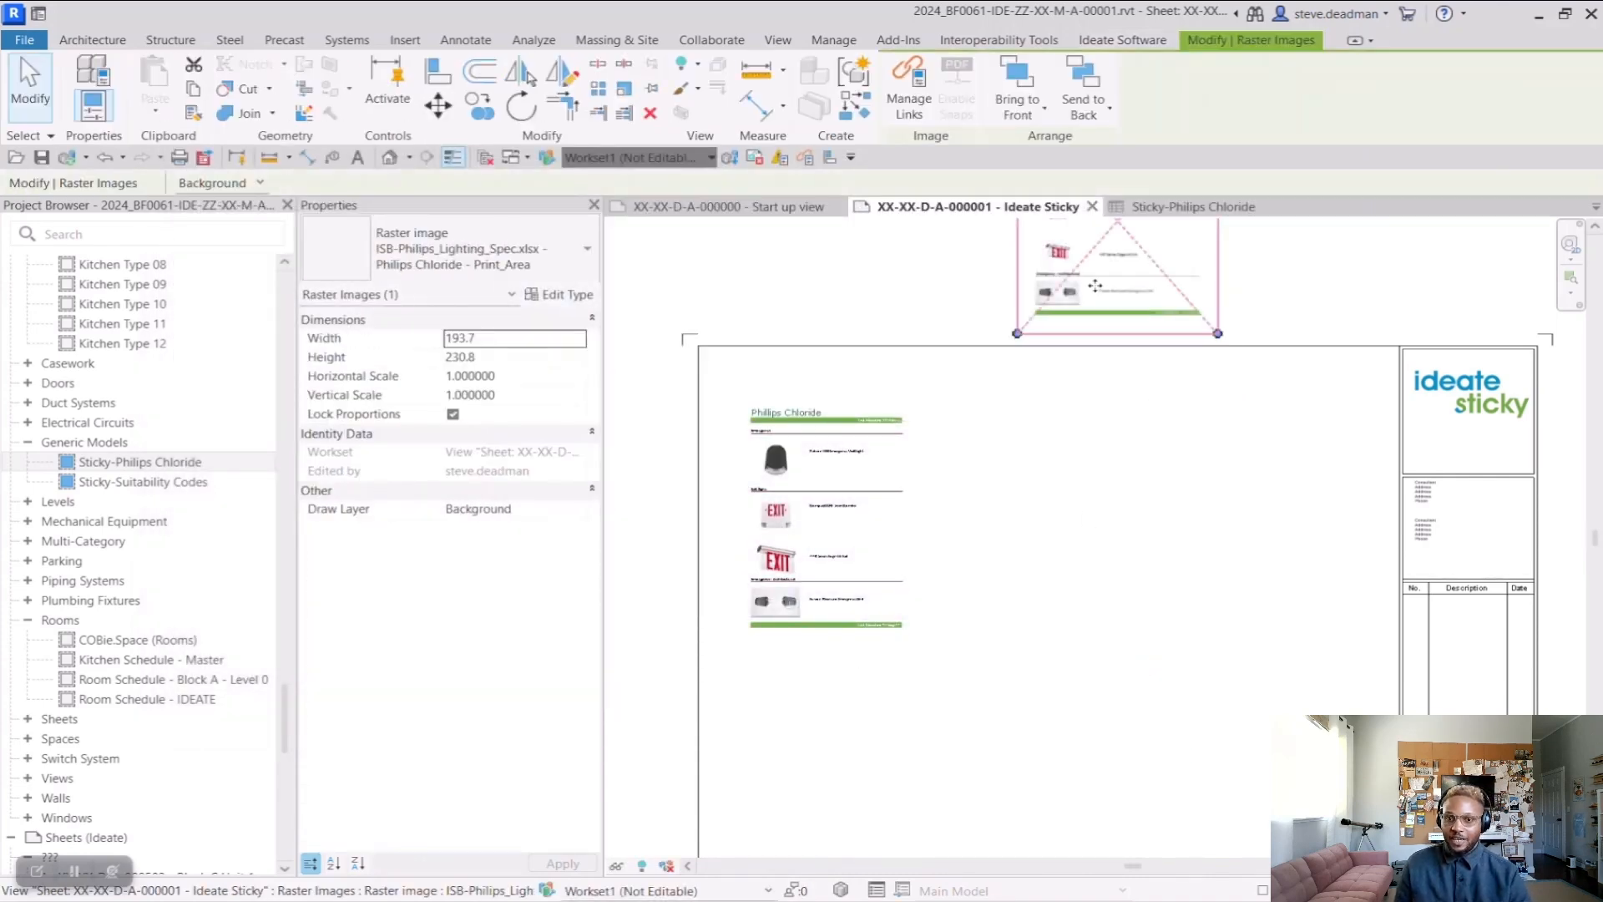
left_click_drag(1098, 284, 1014, 582)
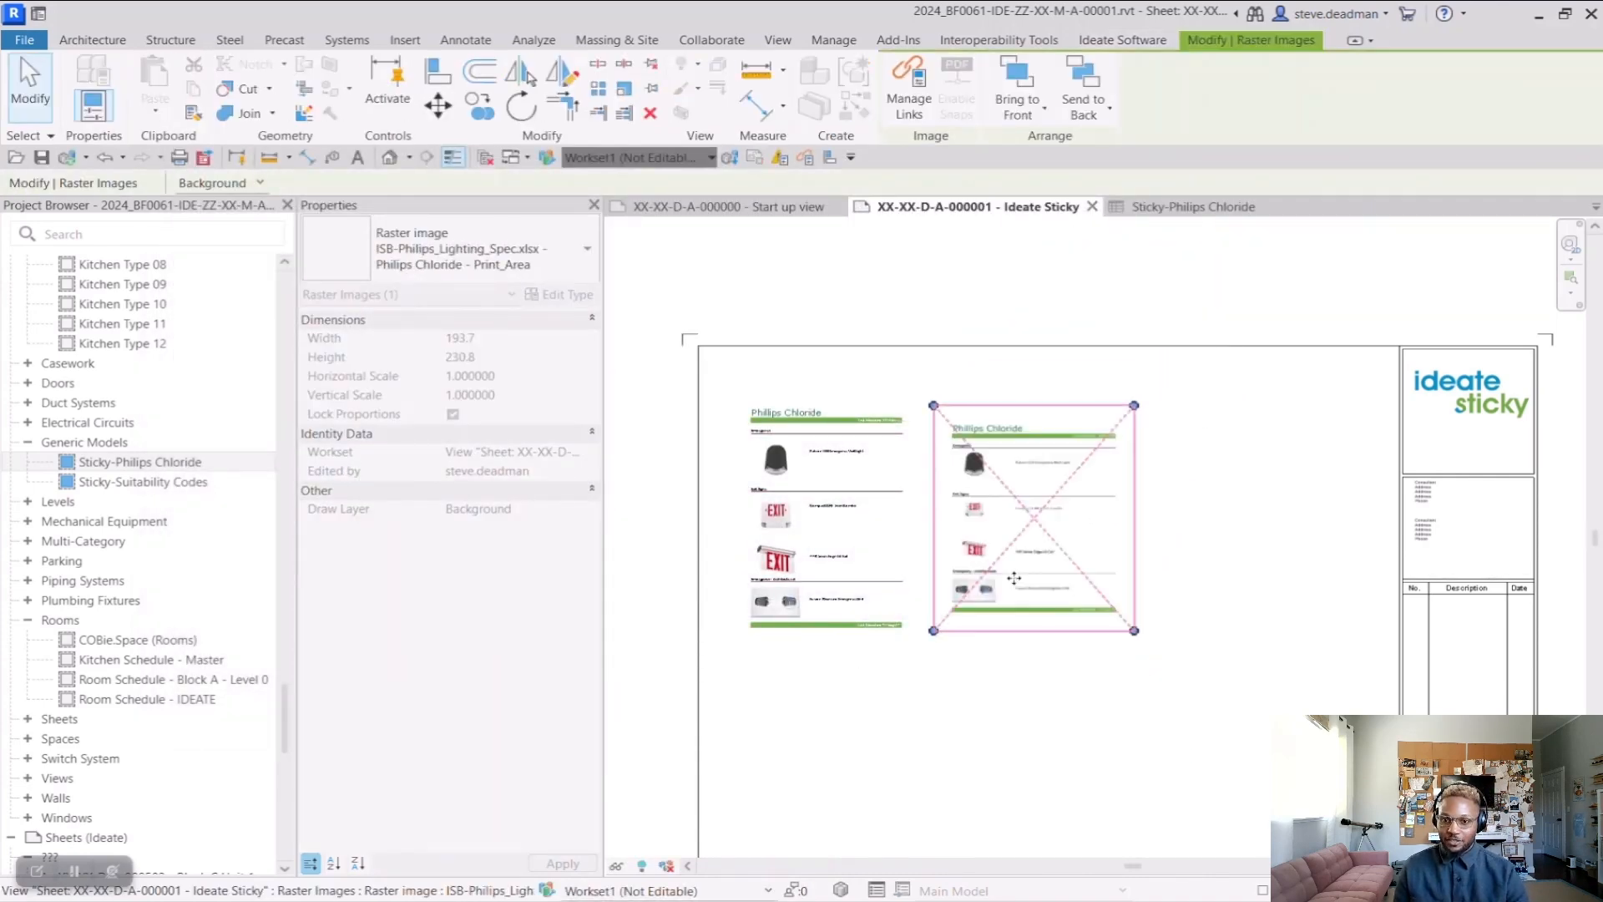
scroll(933, 400, "up", 4)
key("Escape")
scroll(933, 400, "up", 2)
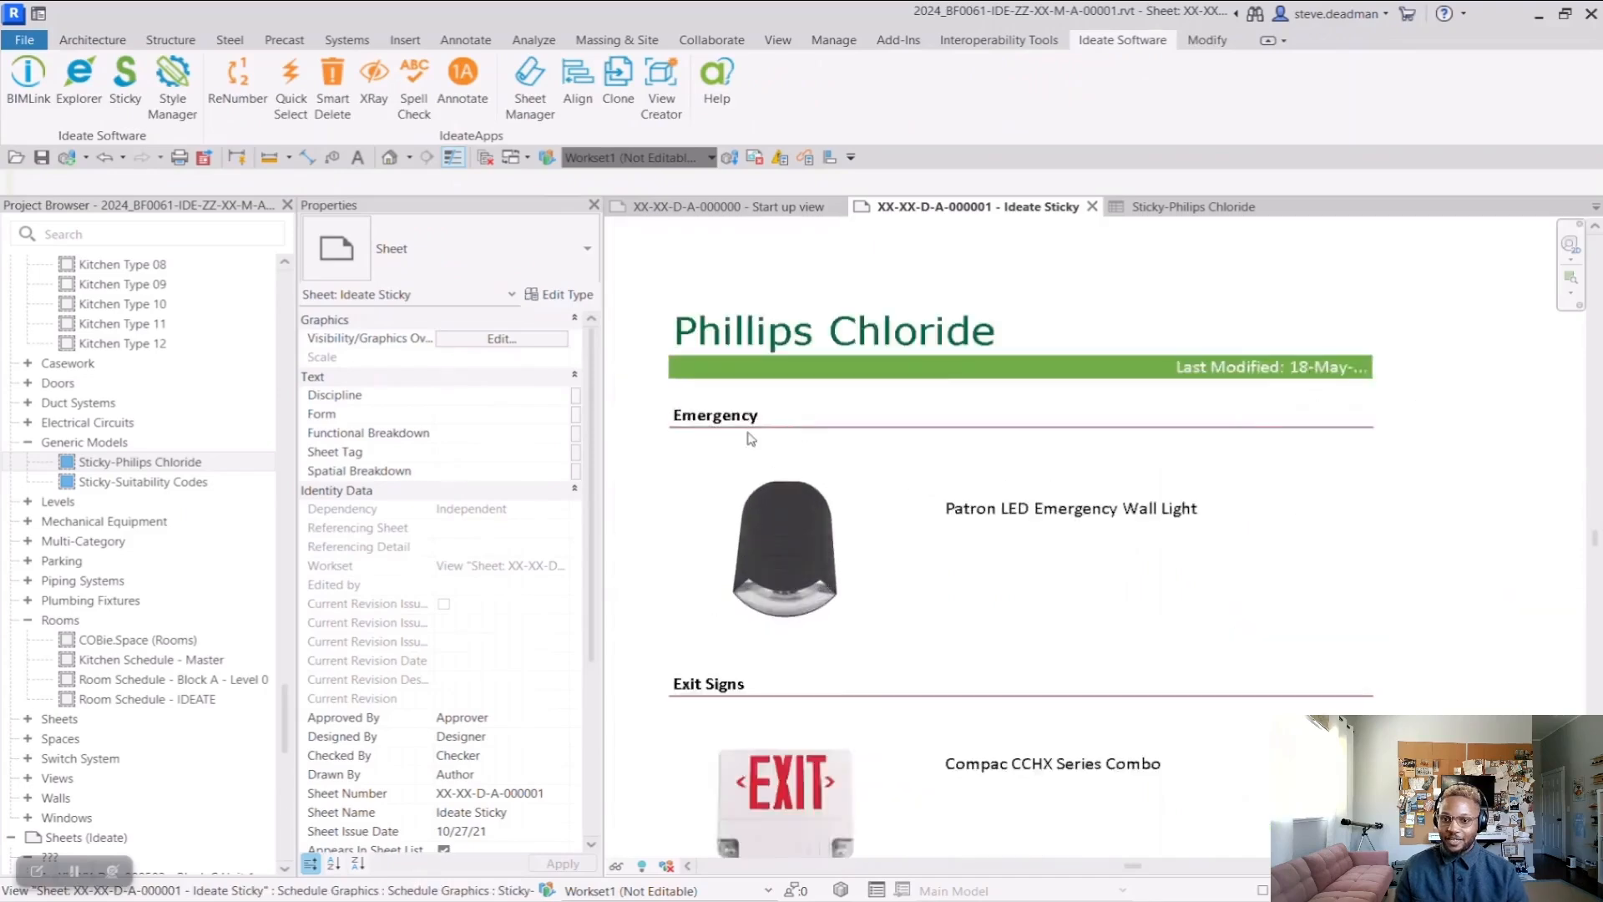
scroll(1086, 467, "down", 3)
scroll(1227, 530, "up", 4)
scroll(1204, 529, "down", 4)
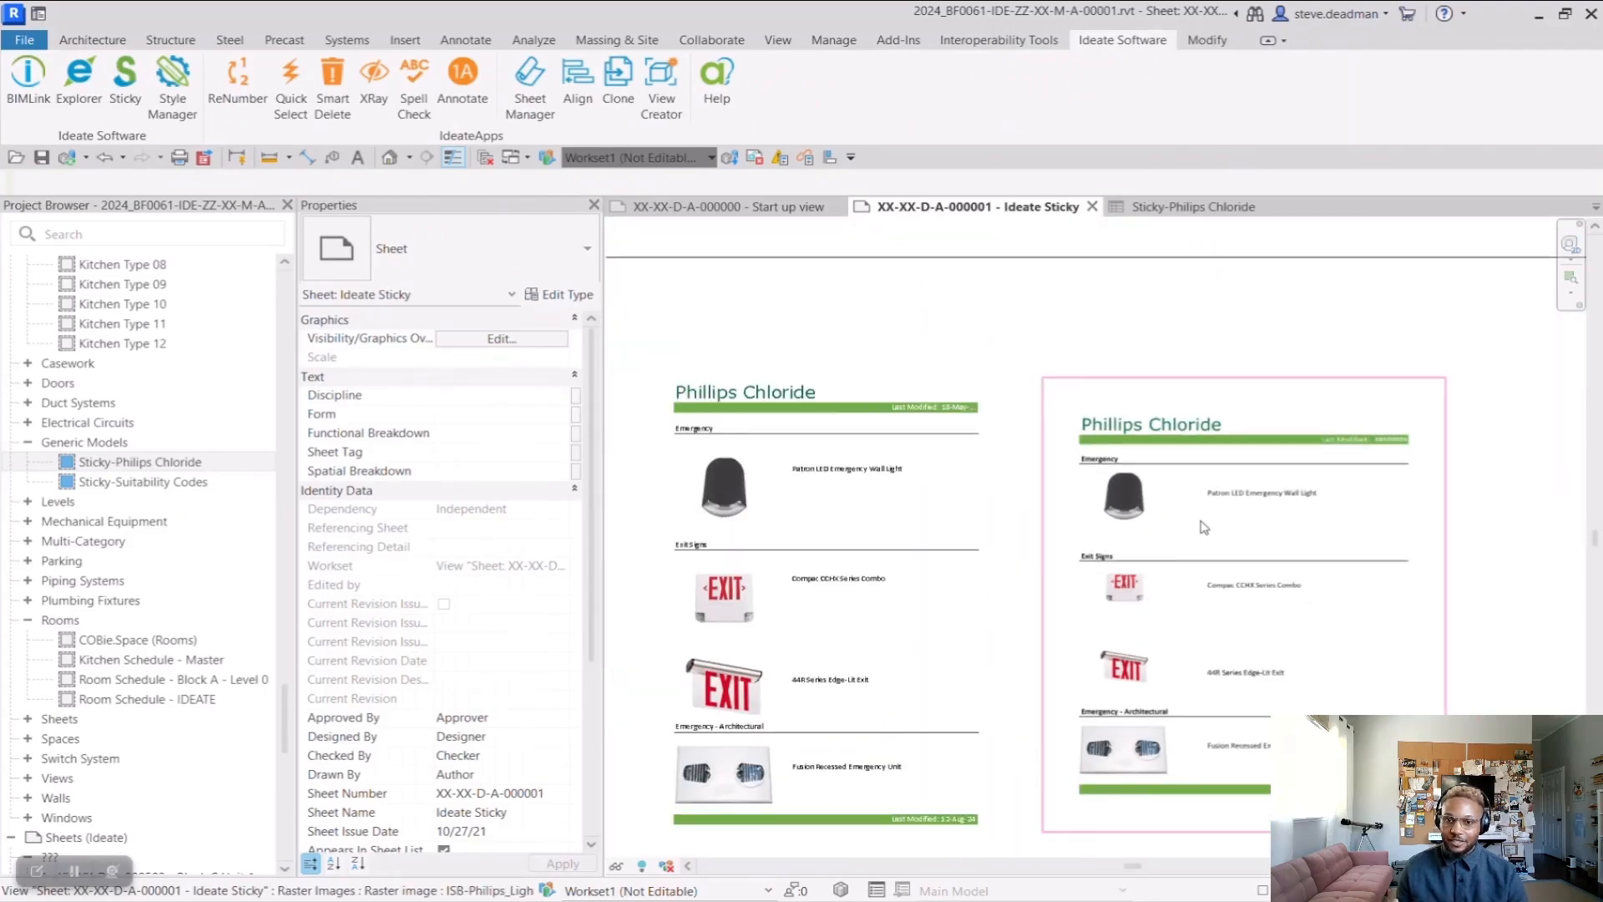
scroll(918, 426, "down", 2)
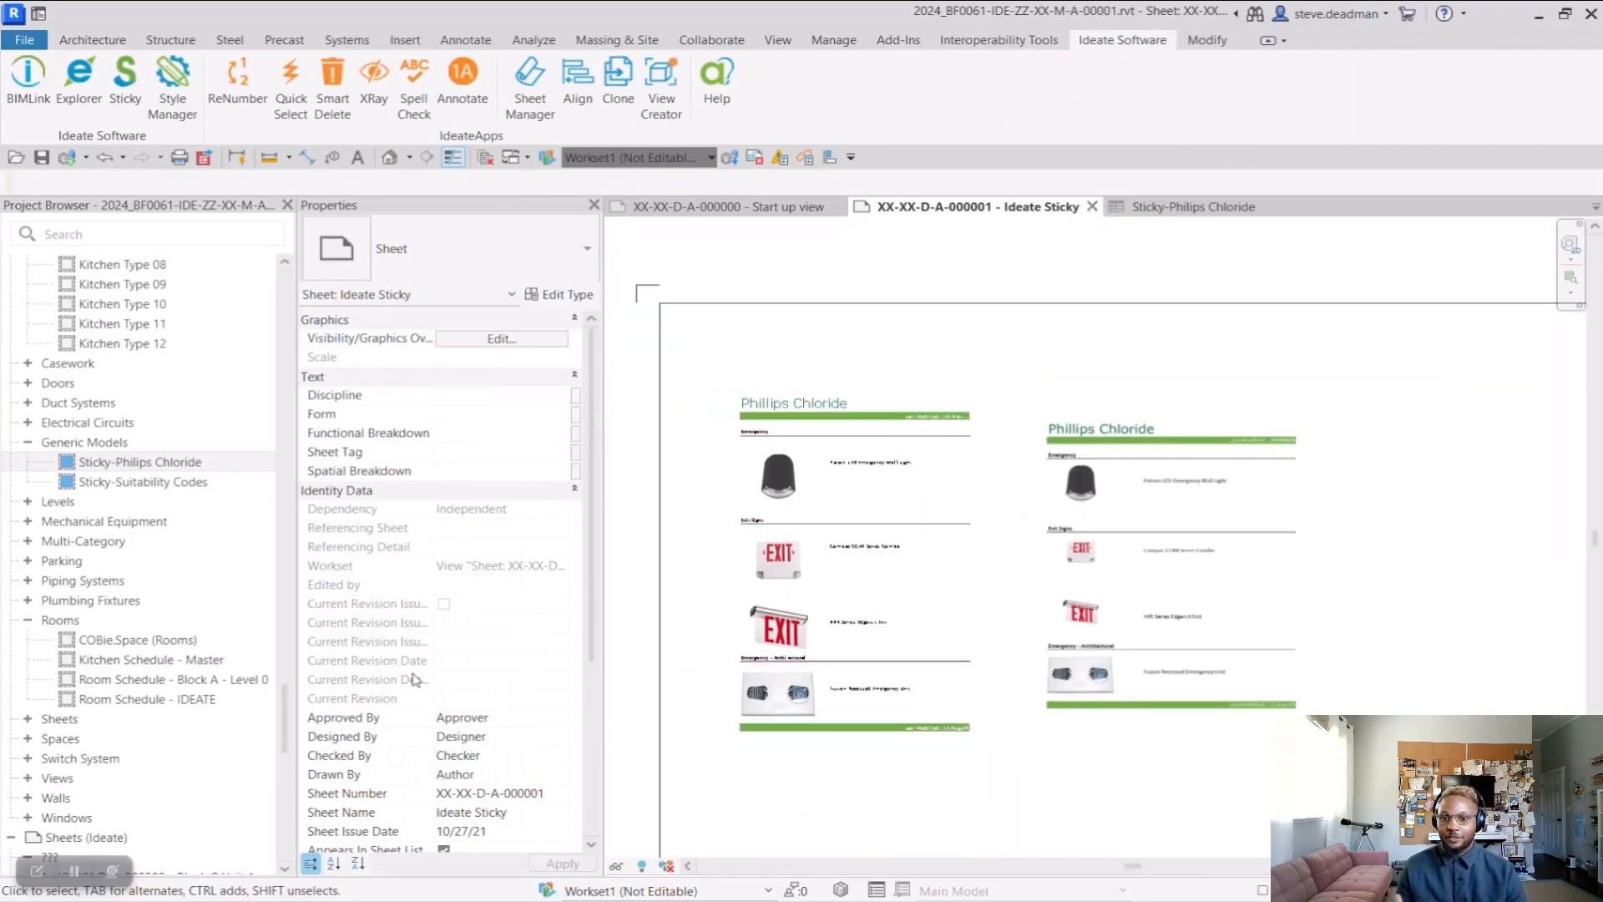
Open ISB-Philips_Lighting_Spec.xlsx from the _Presentation Dataset folder in Excel and change the A1 title to "Phillips Chloride - Ideate Software"
key("alt+Tab")
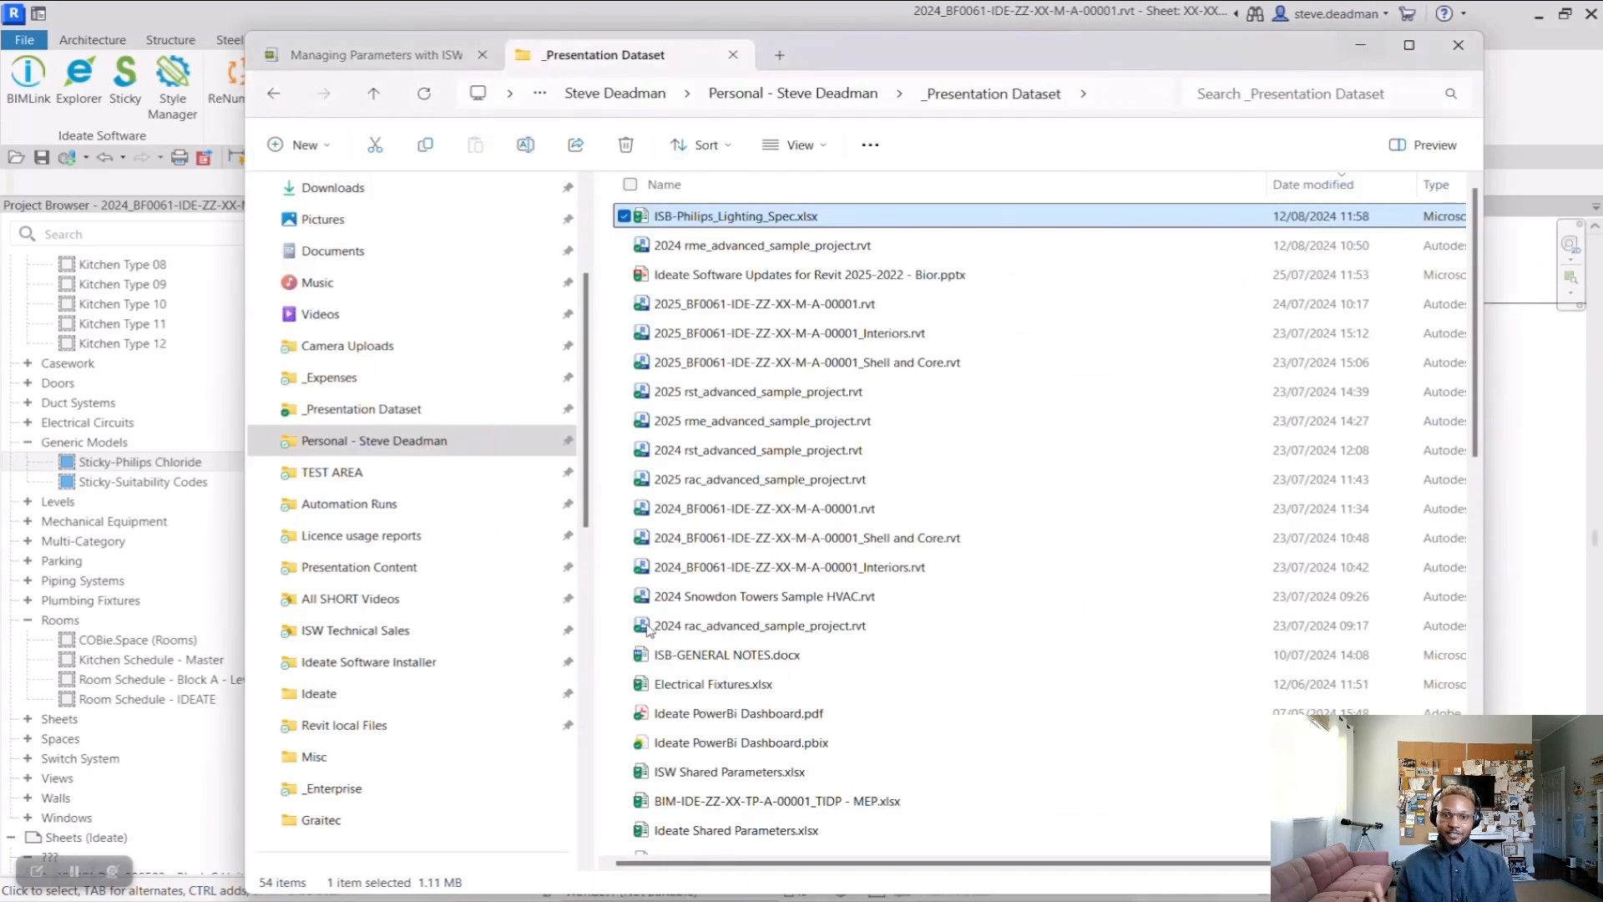
double_click(794, 218)
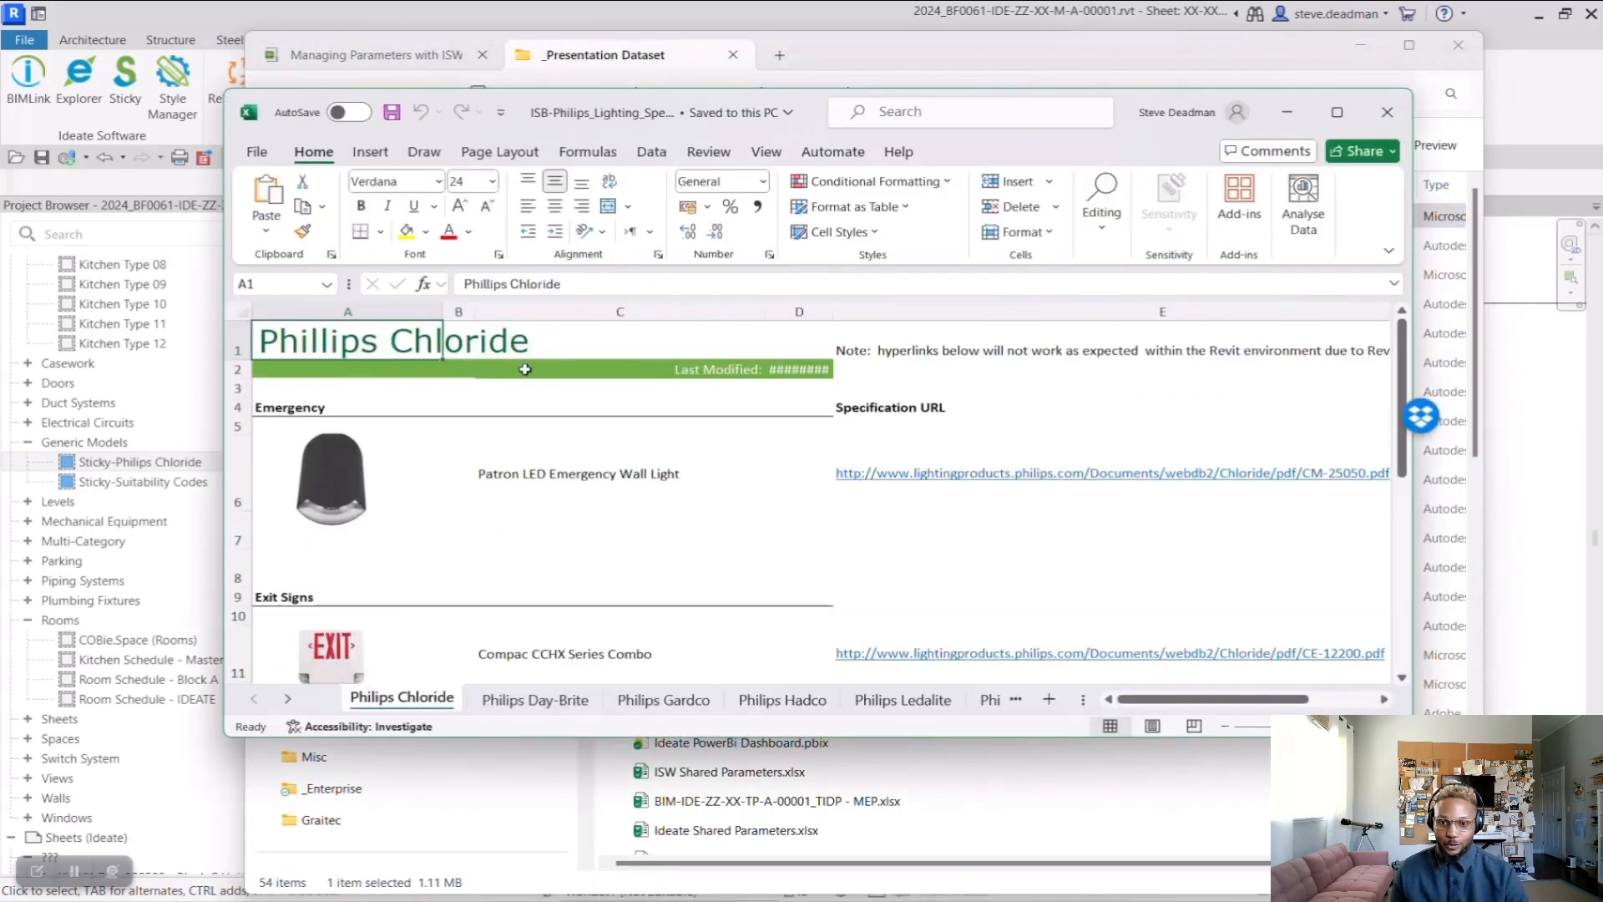
left_click(570, 285)
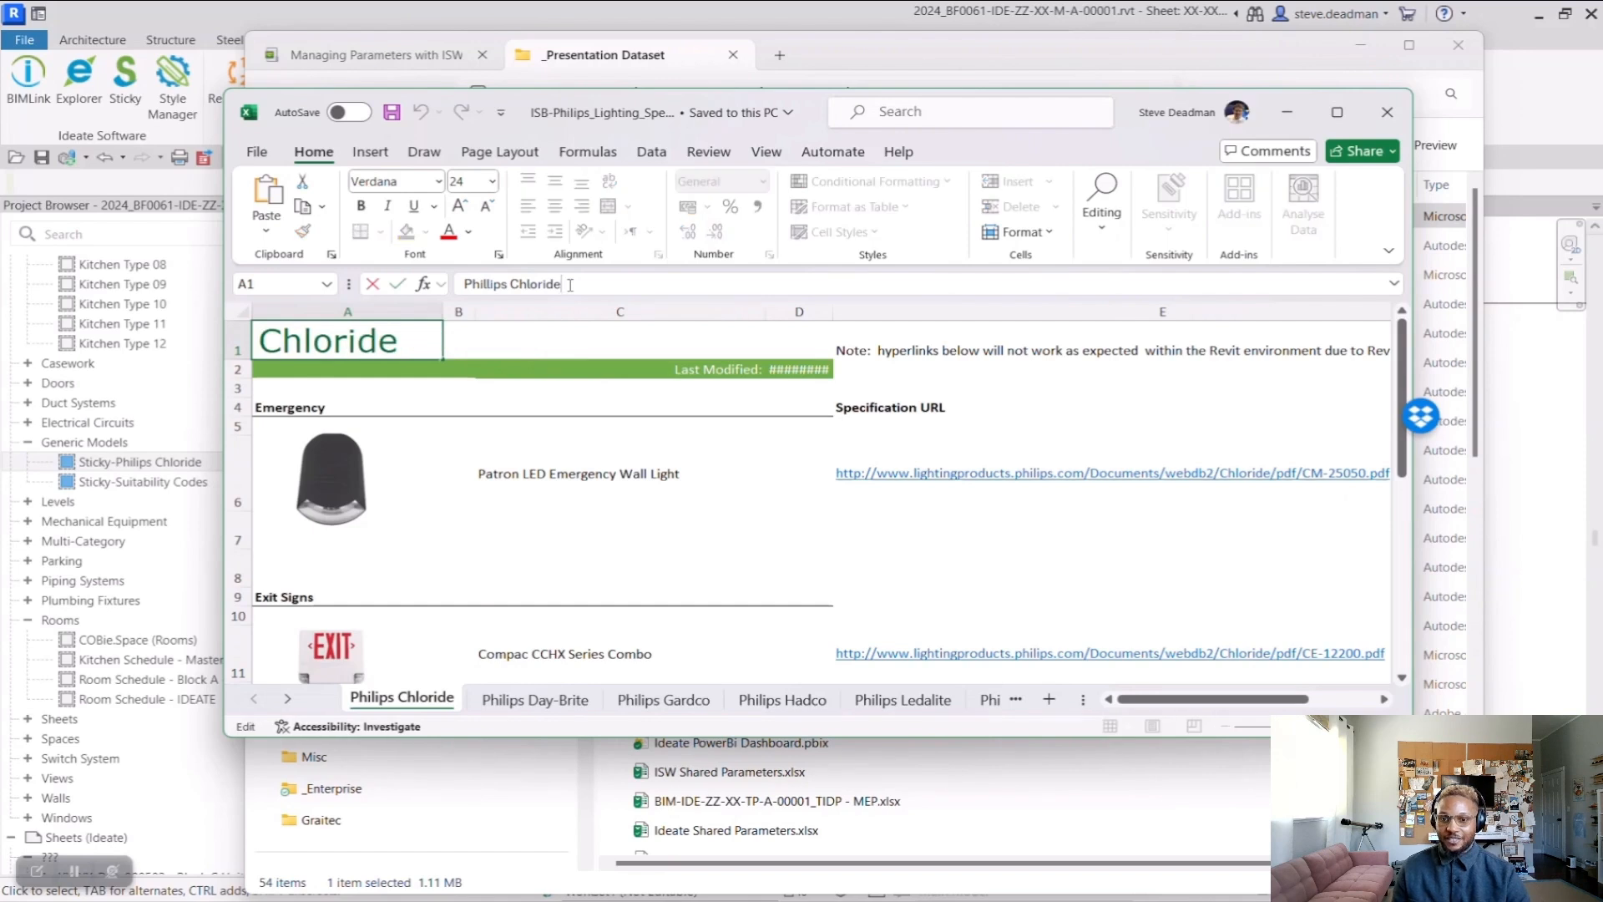
type("Ide")
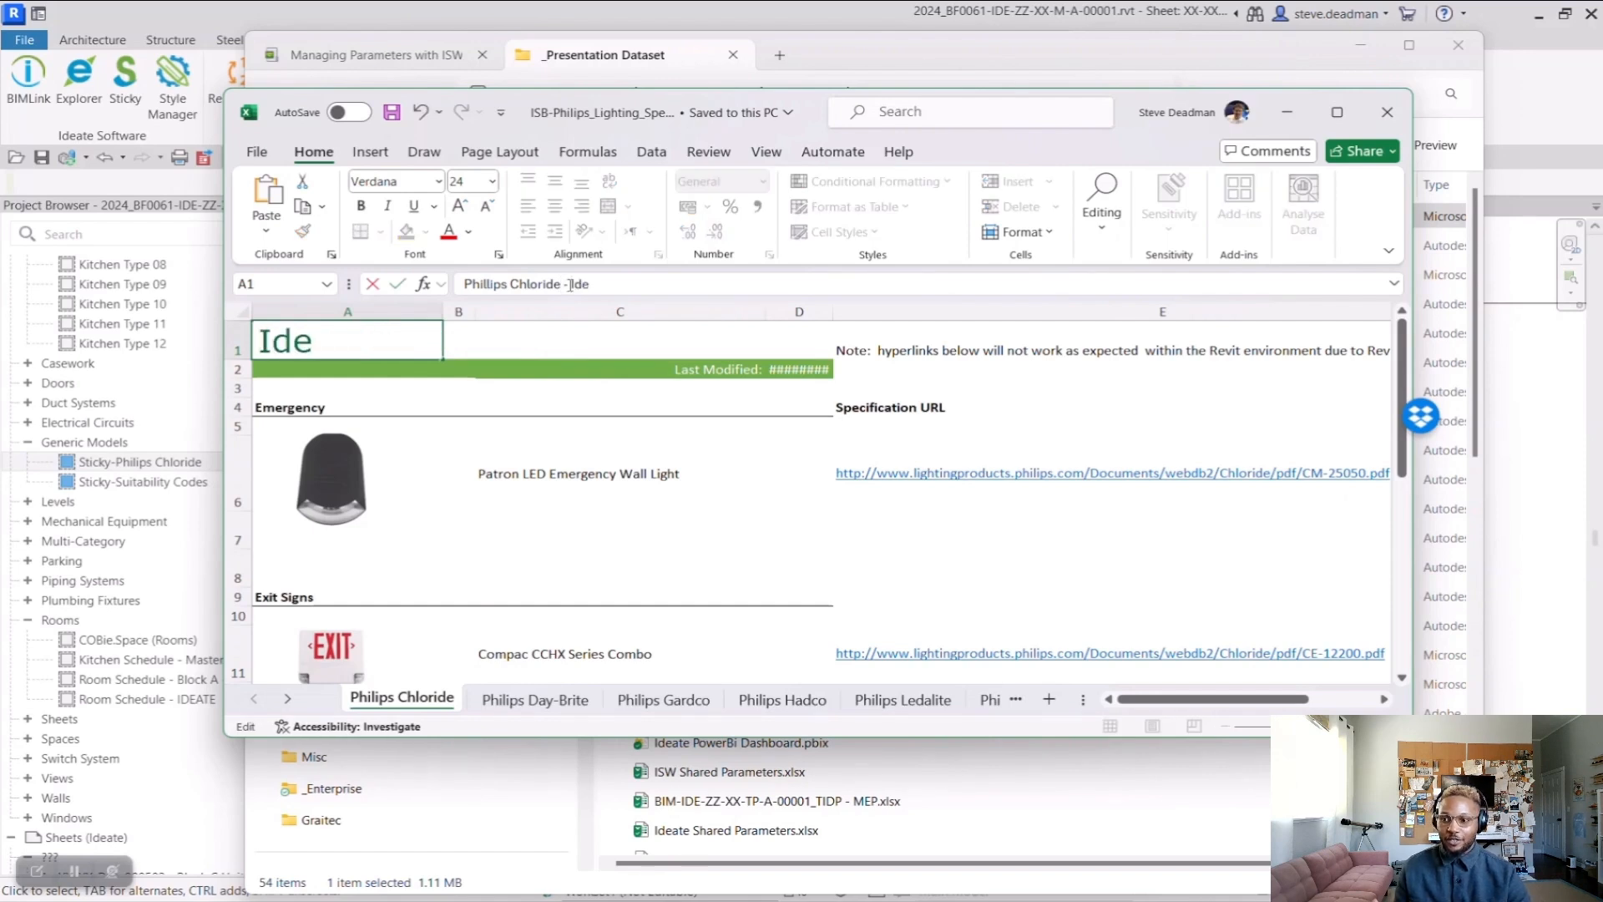
type("ate Software")
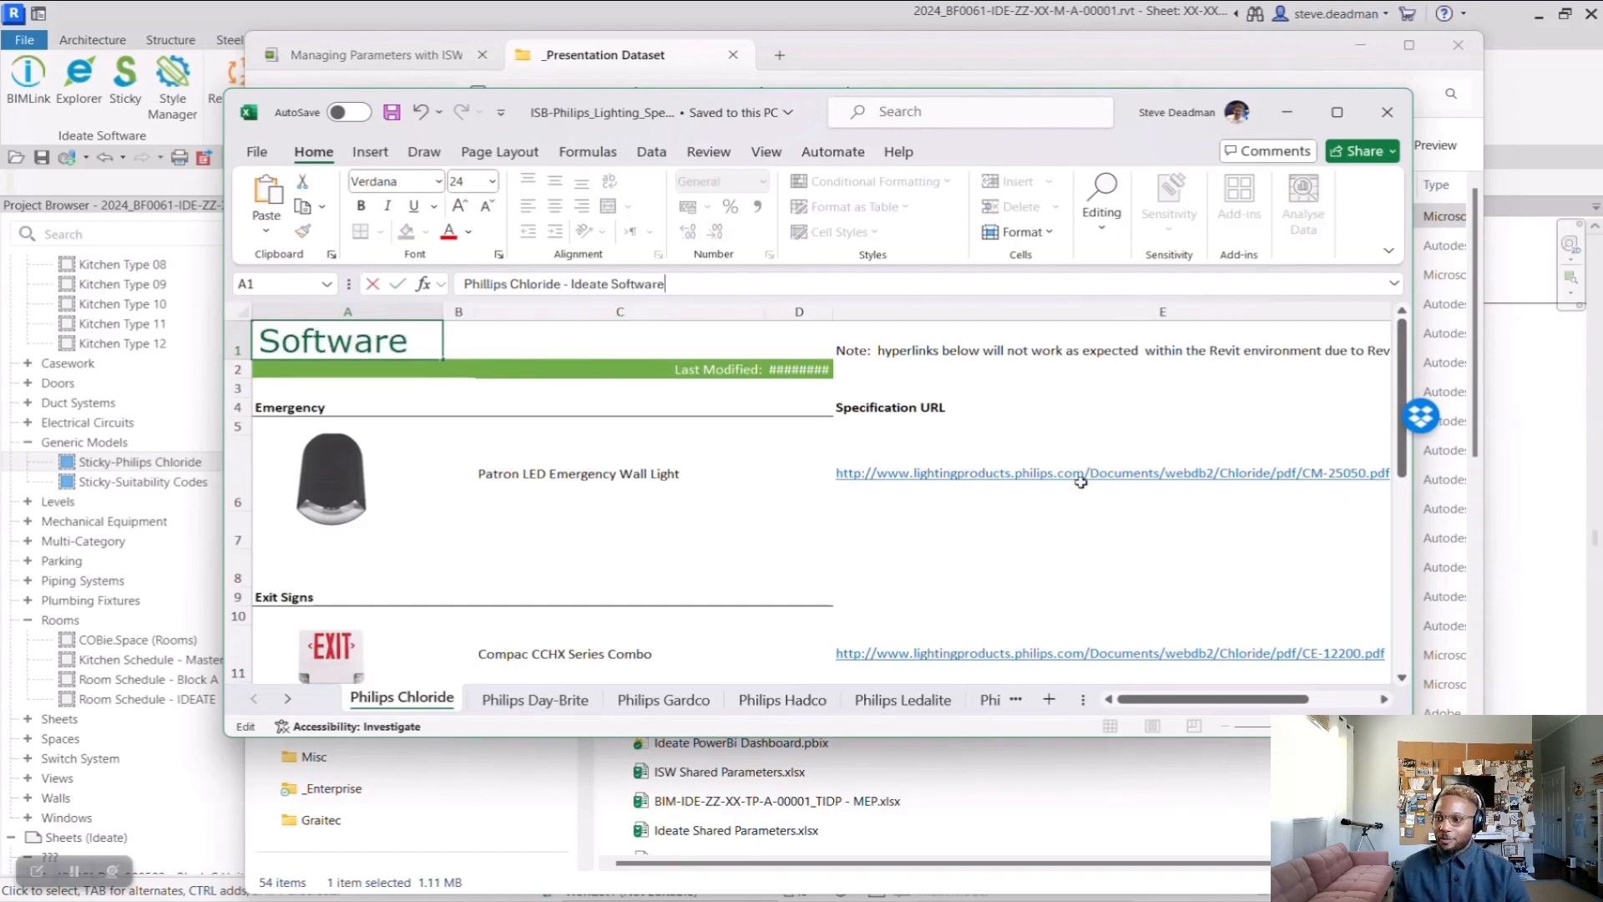
key("ctrl+Return")
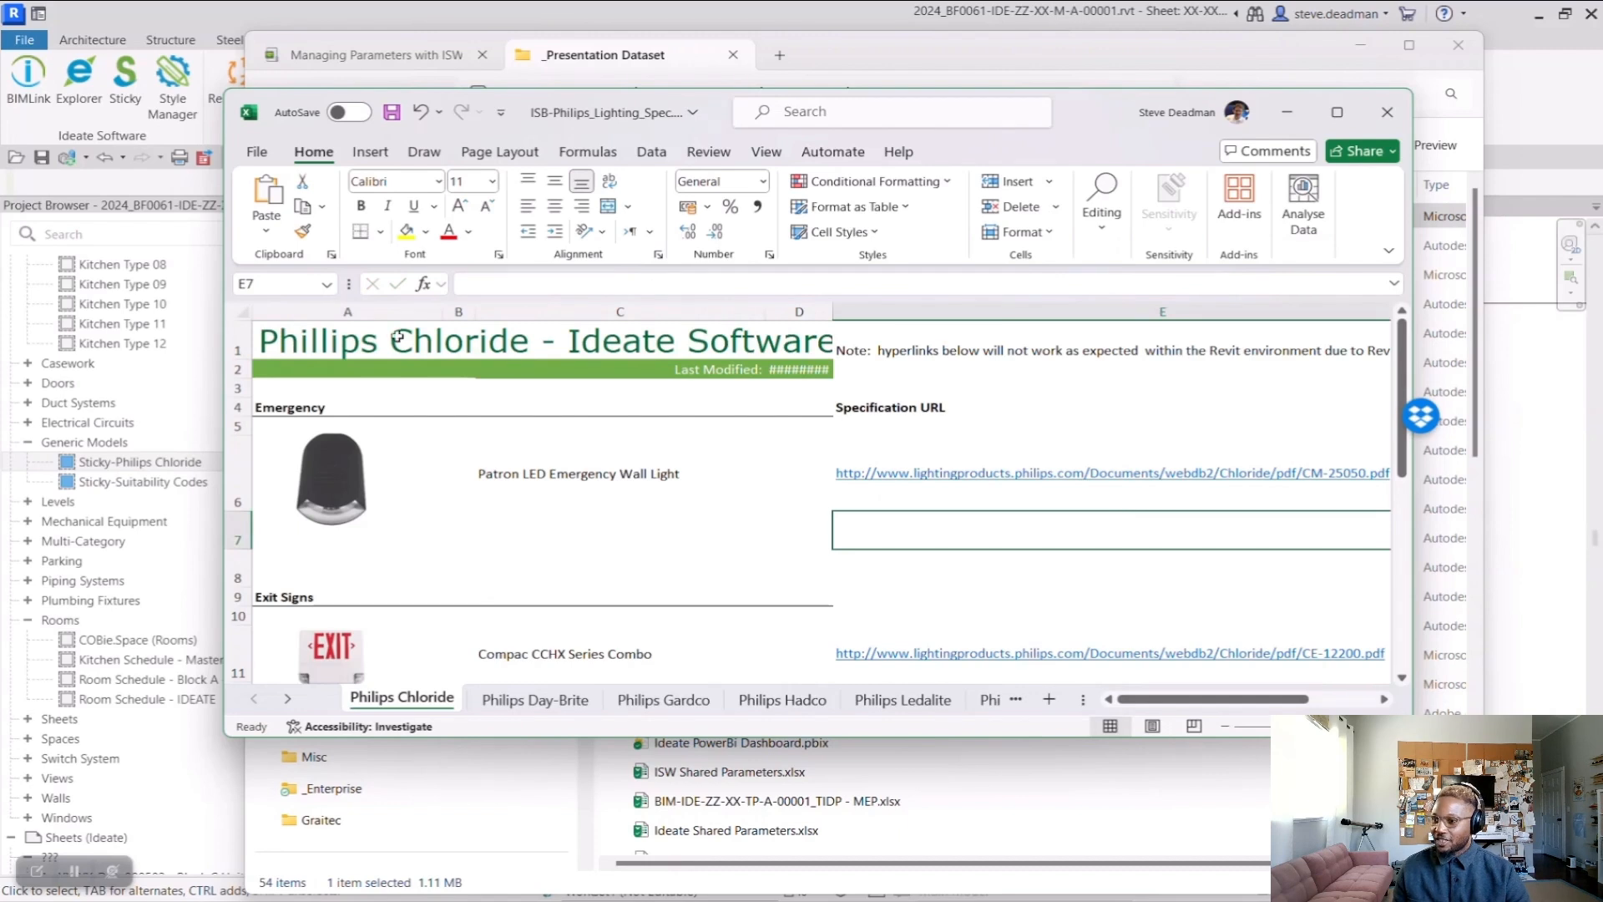
Fill title cell A1 with yellow, save and close the workbook, and return to the Revit sheet
left_click(406, 230)
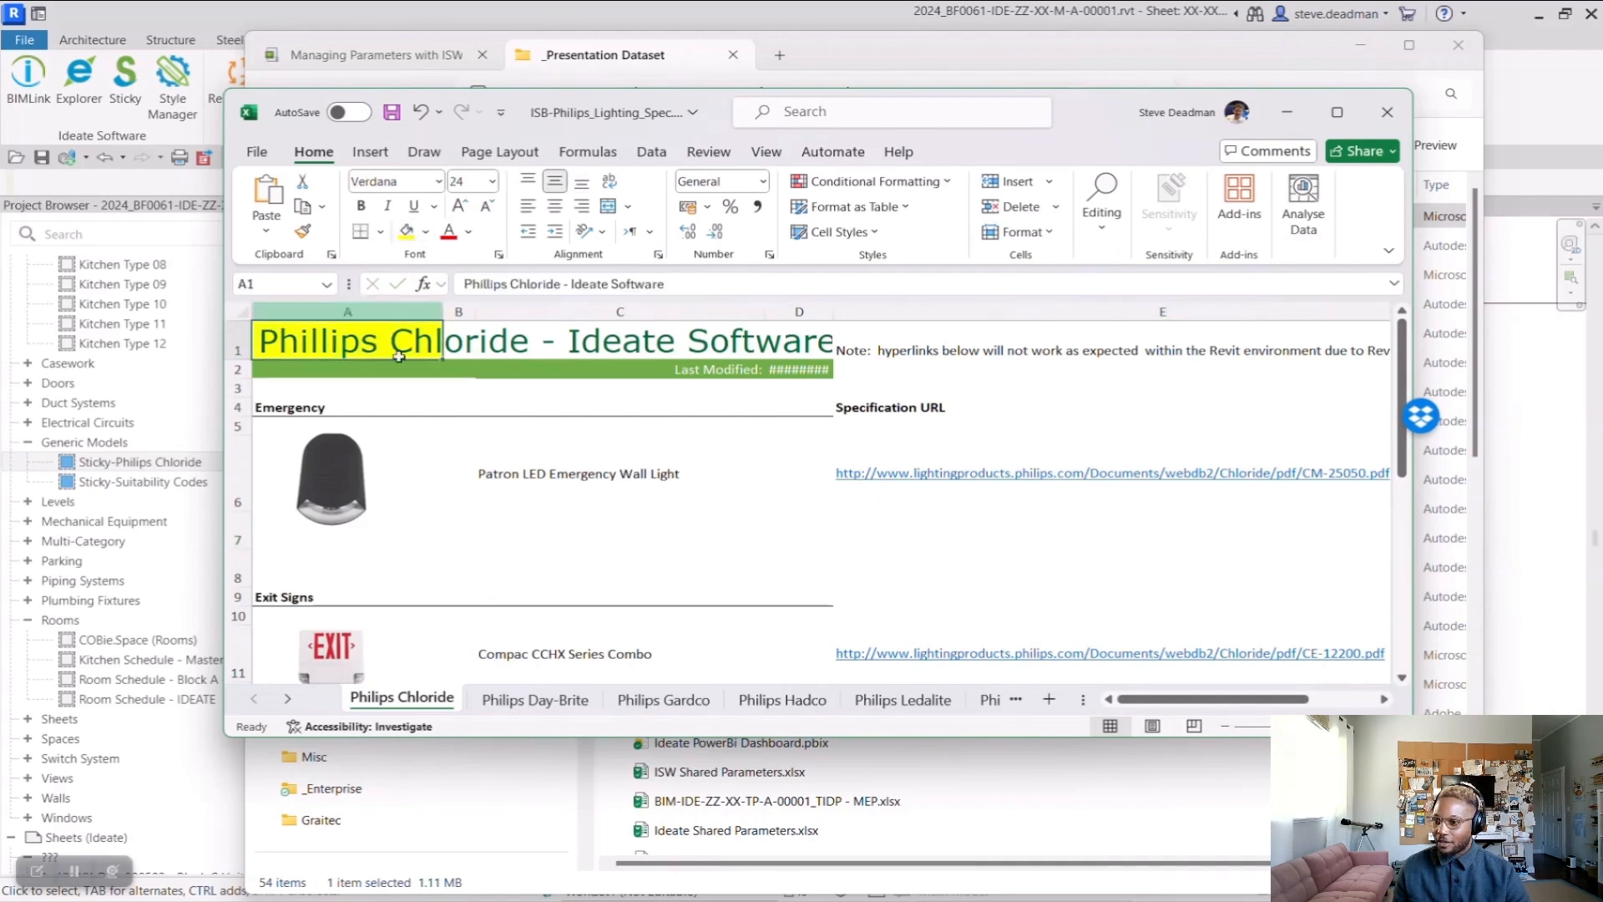
left_click(392, 112)
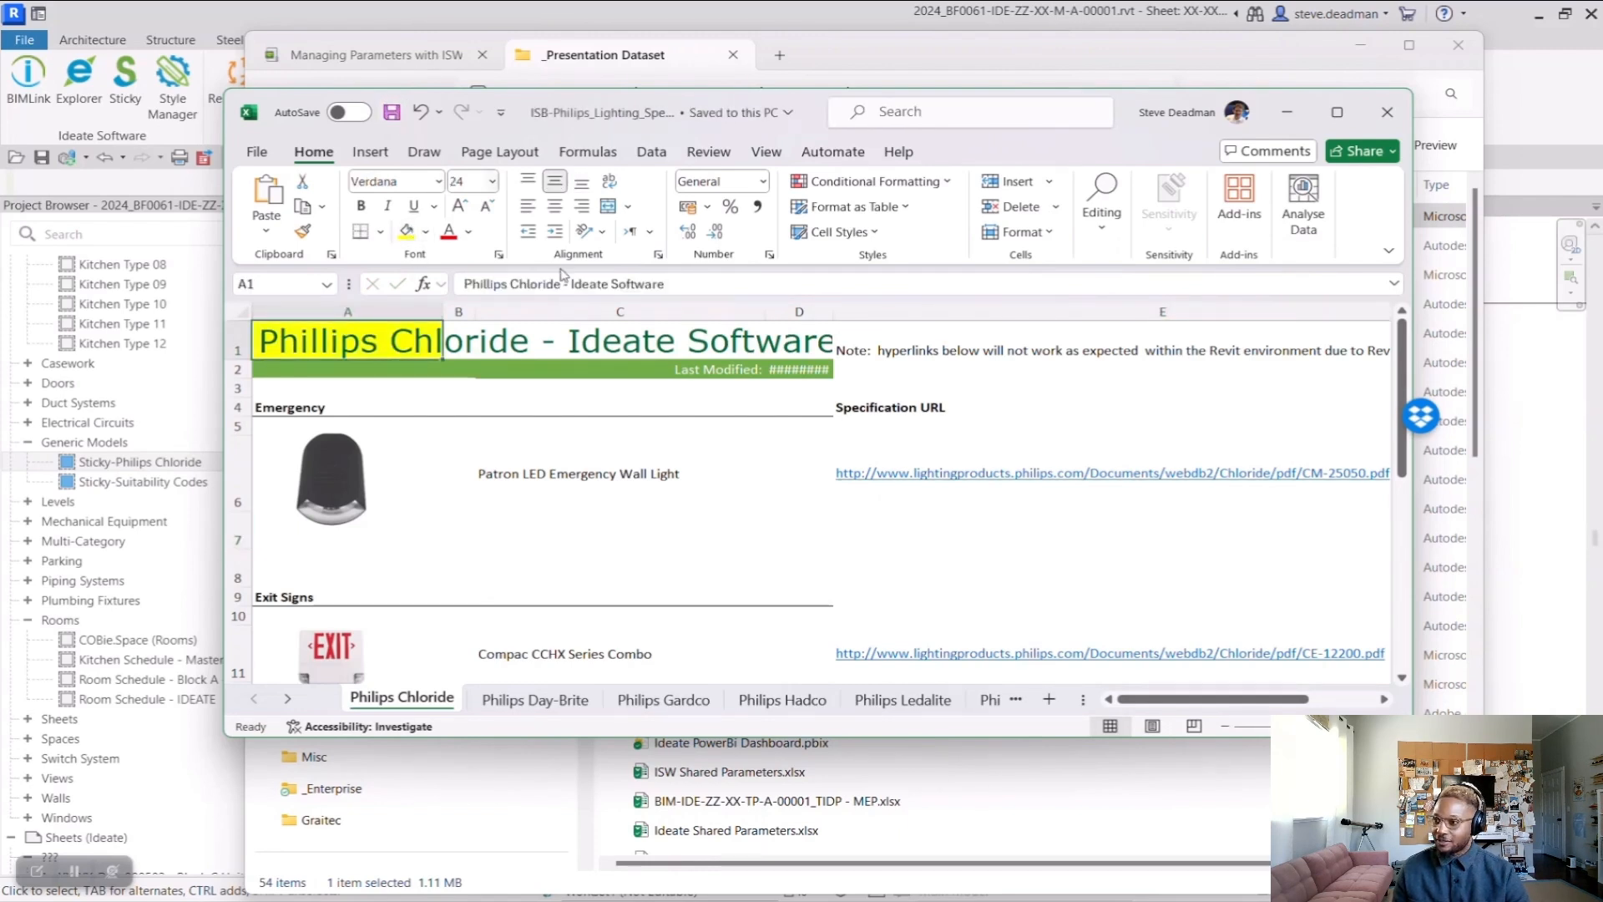
left_click(1388, 112)
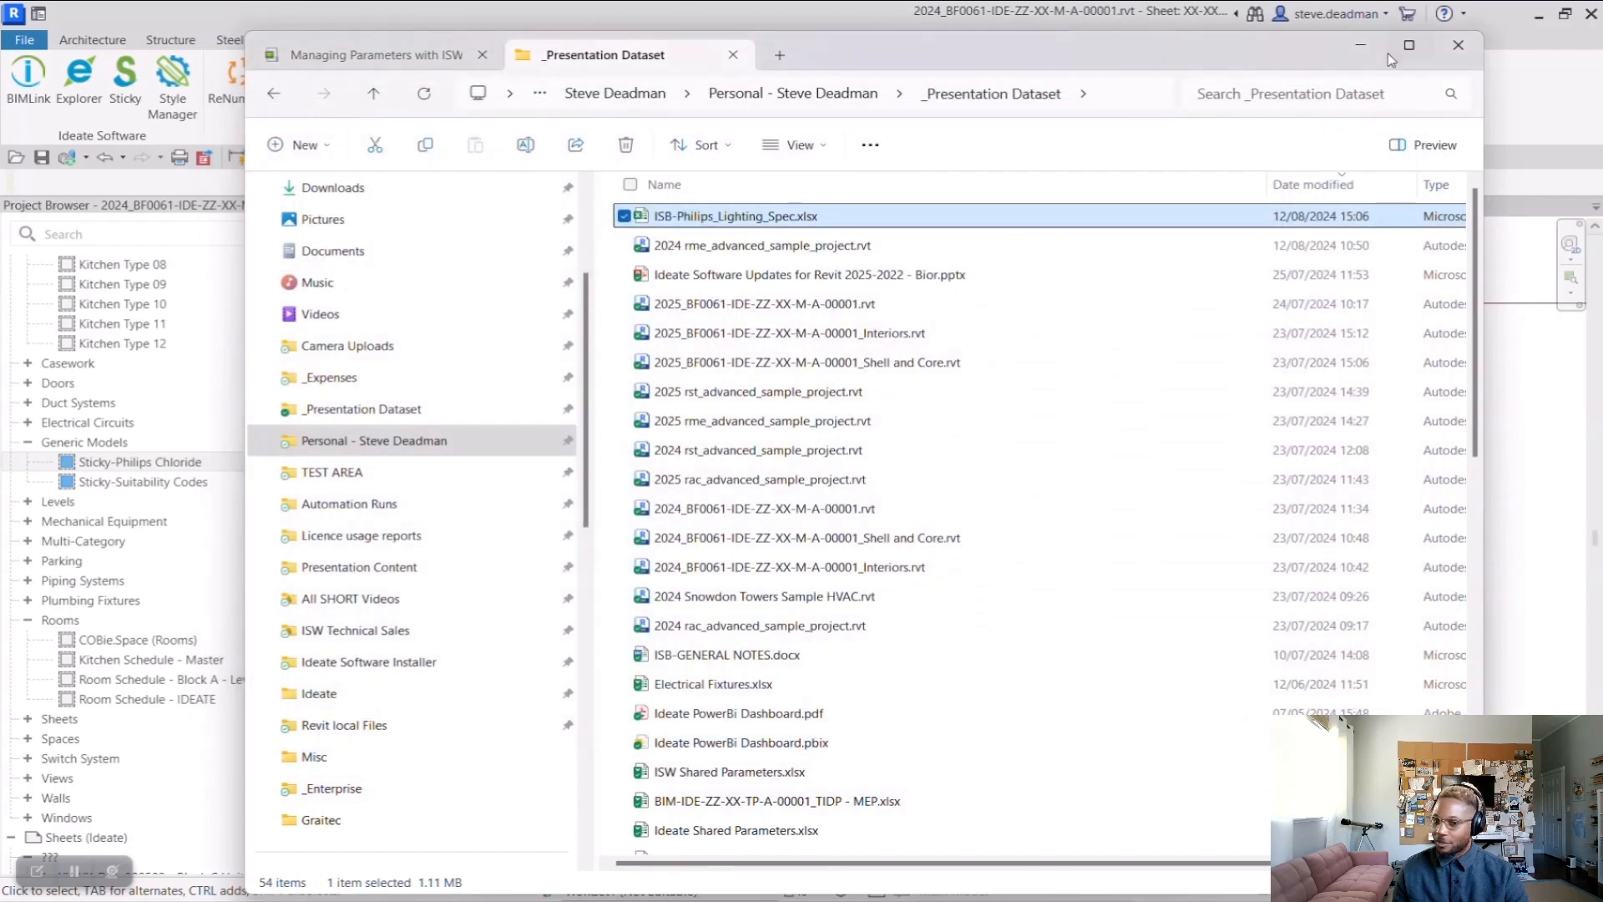
left_click(1363, 47)
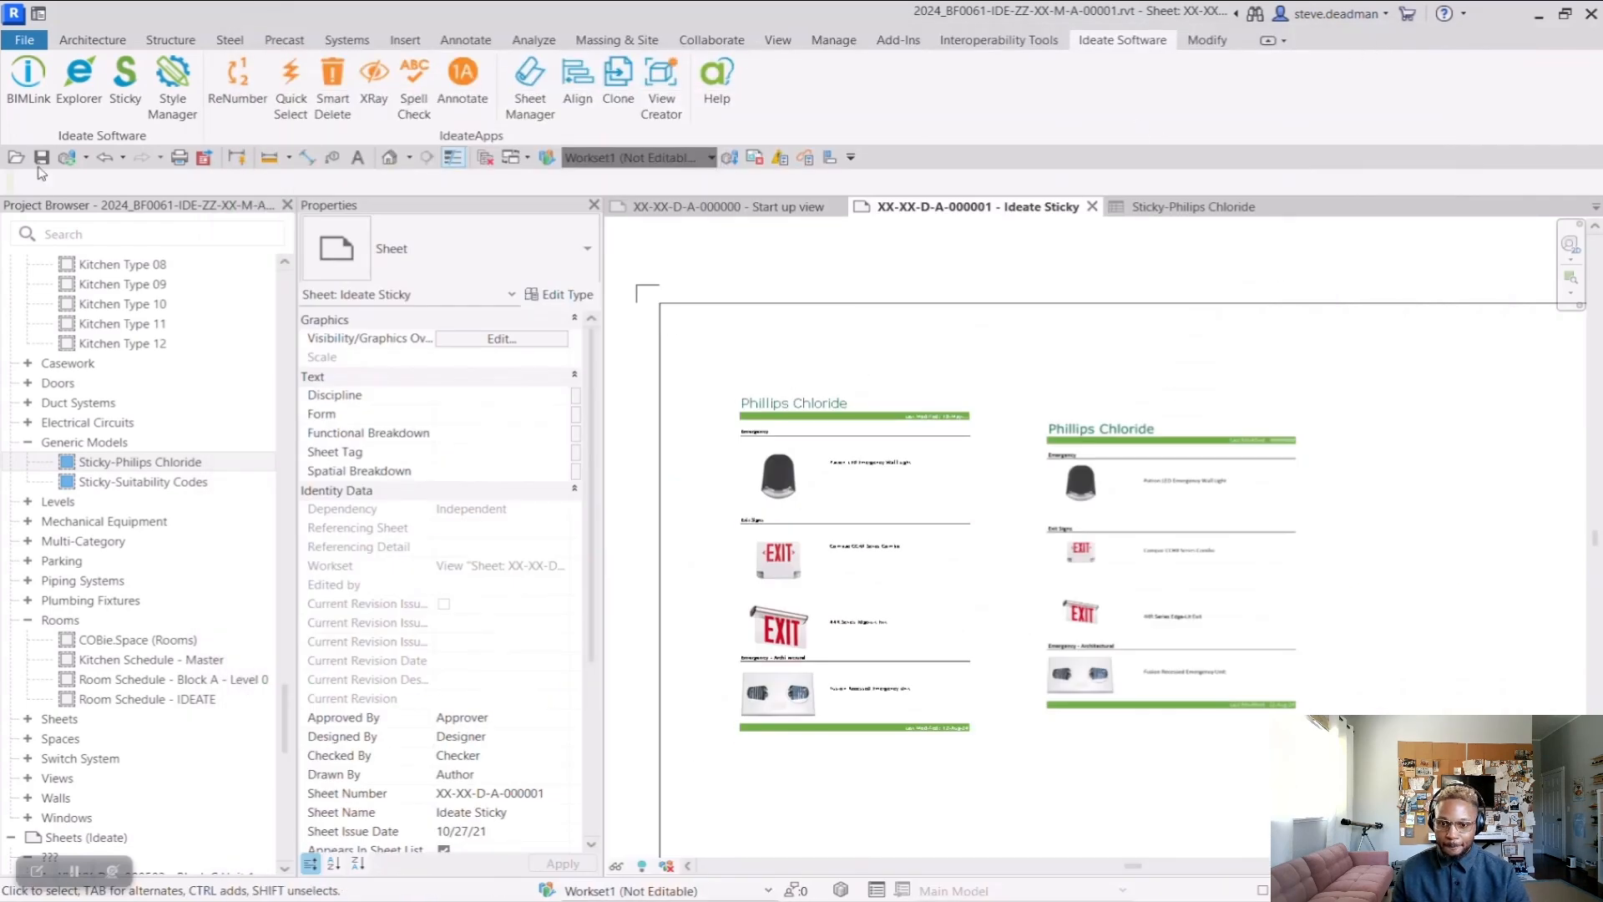
Reopen the Ideate Sticky manager, enable auto-update for the Philips Chloride image, and update it from the edited workbook
left_click(121, 94)
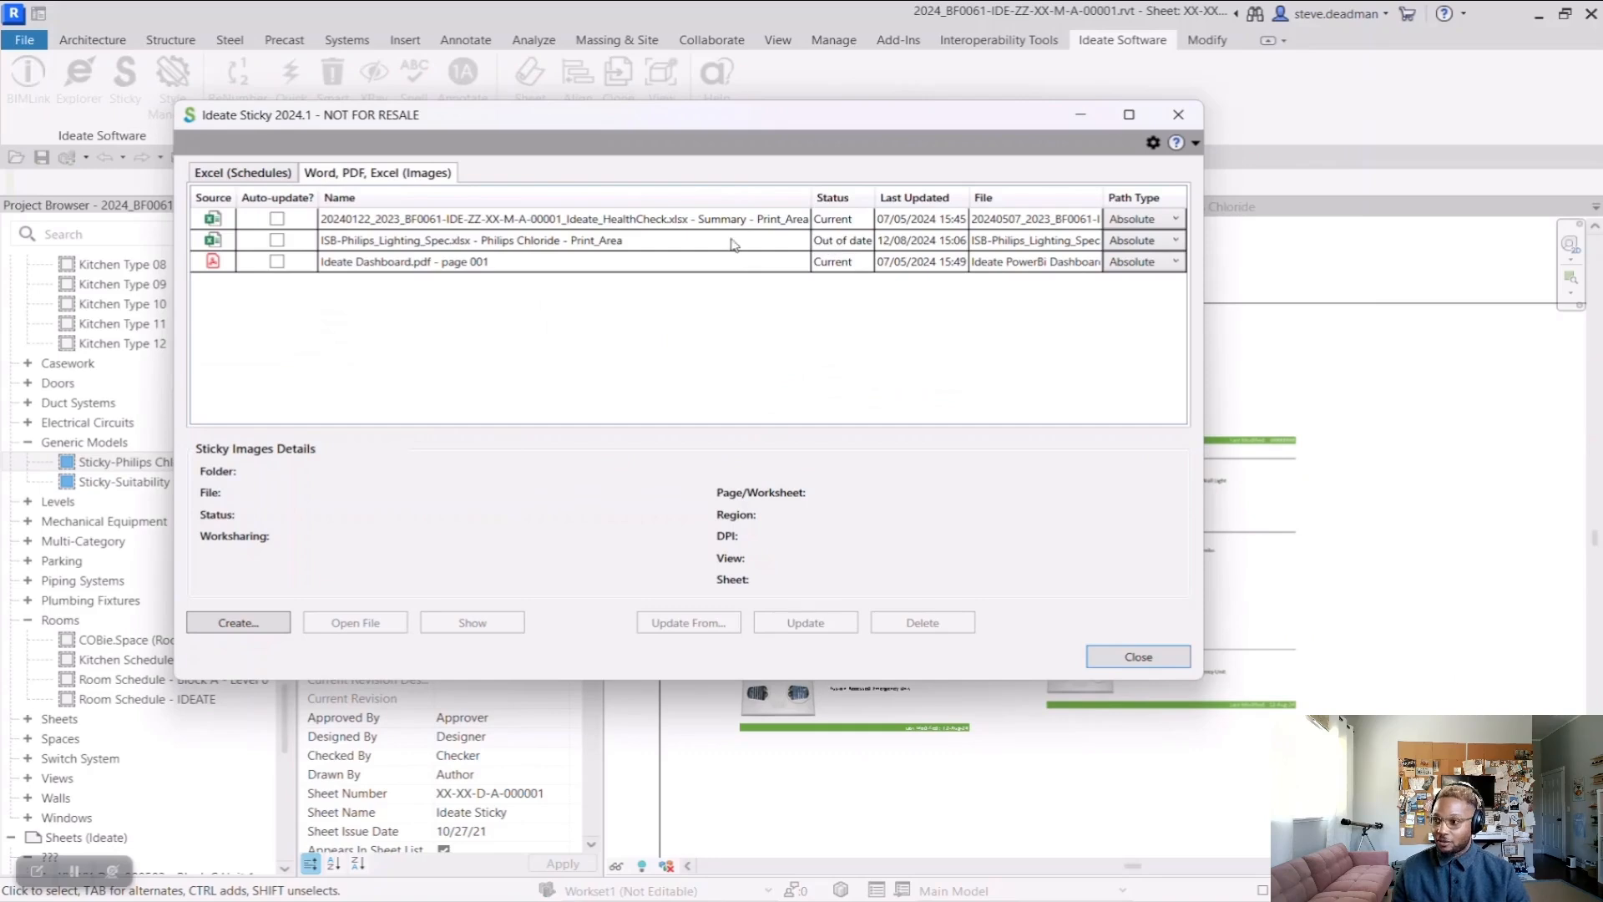
left_click(277, 241)
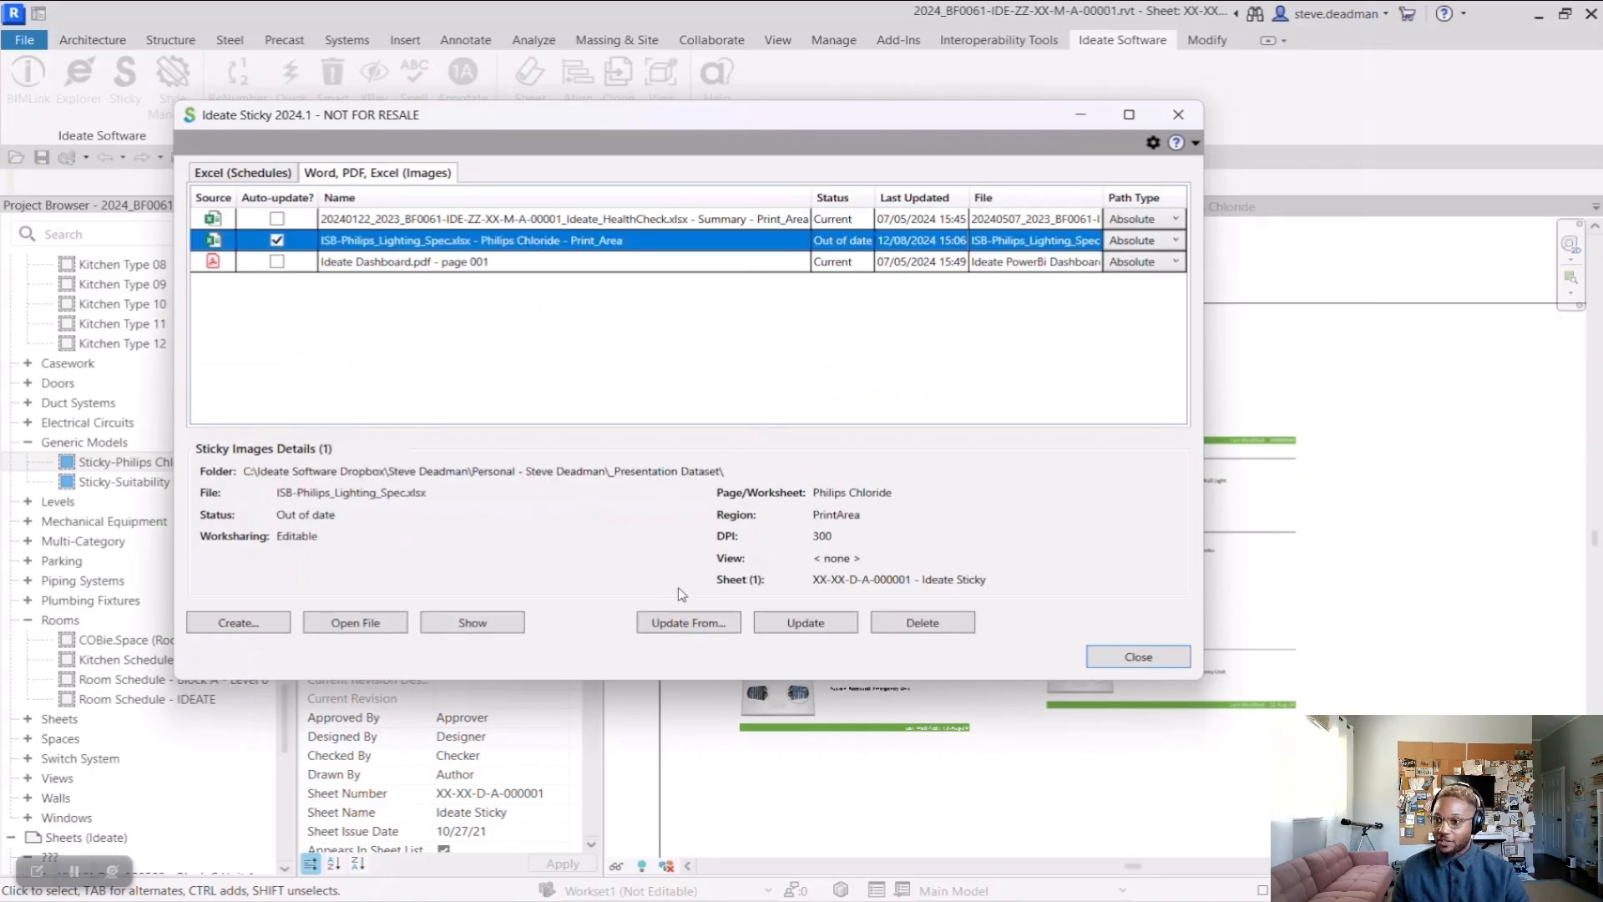
left_click(785, 626)
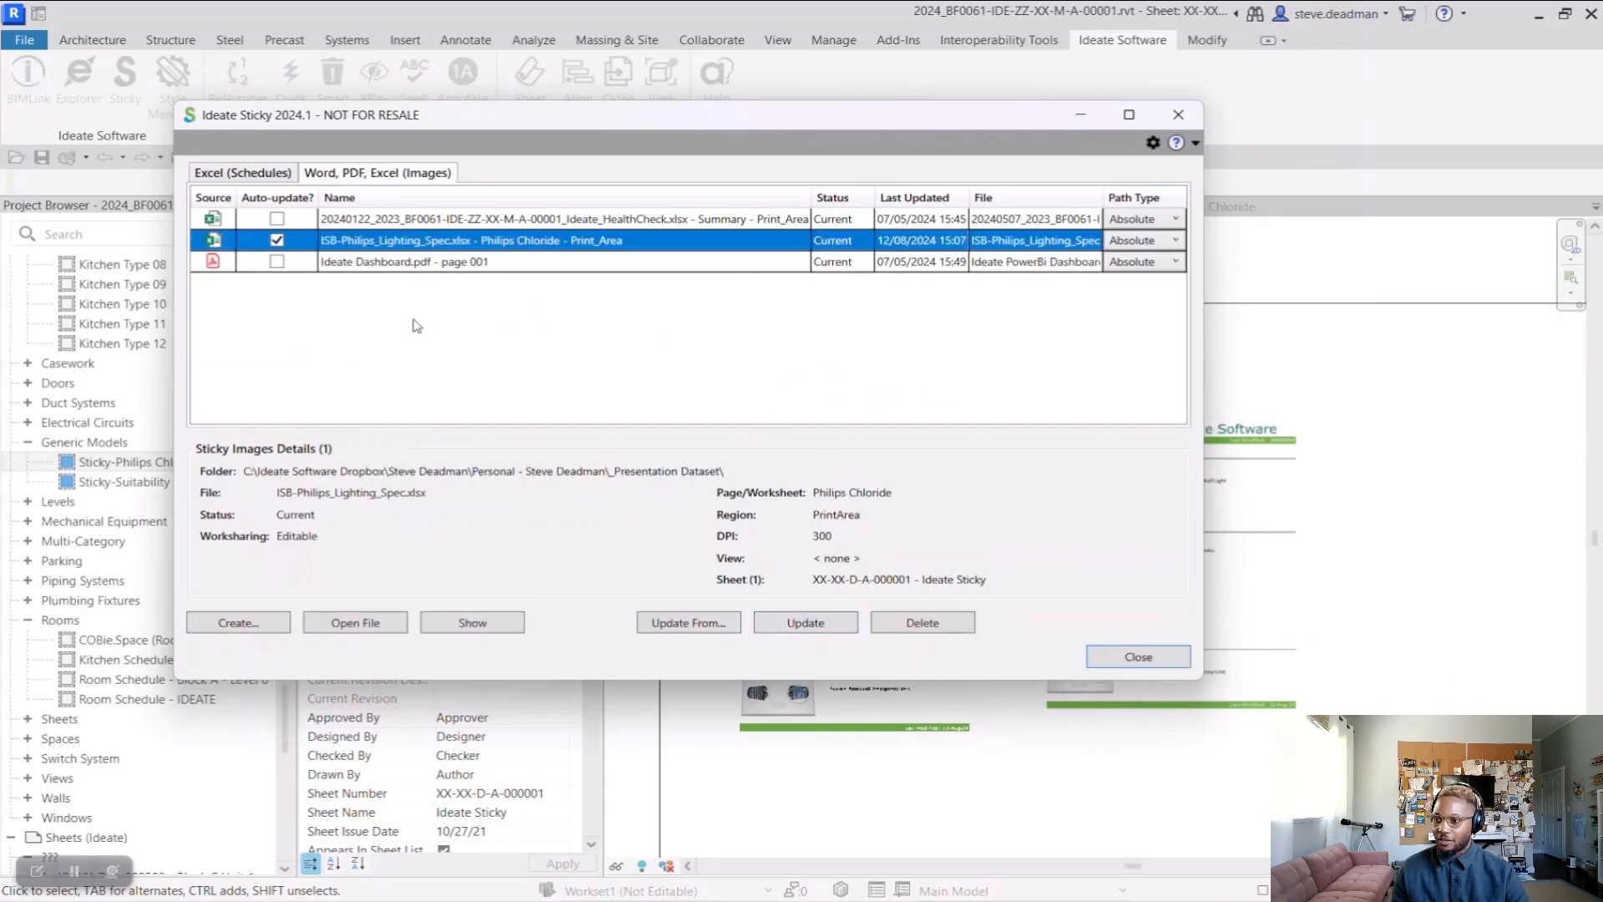
Update the Sticky-Philips Chloride schedule from its Excel file and close the Ideate Sticky manager
left_click(265, 174)
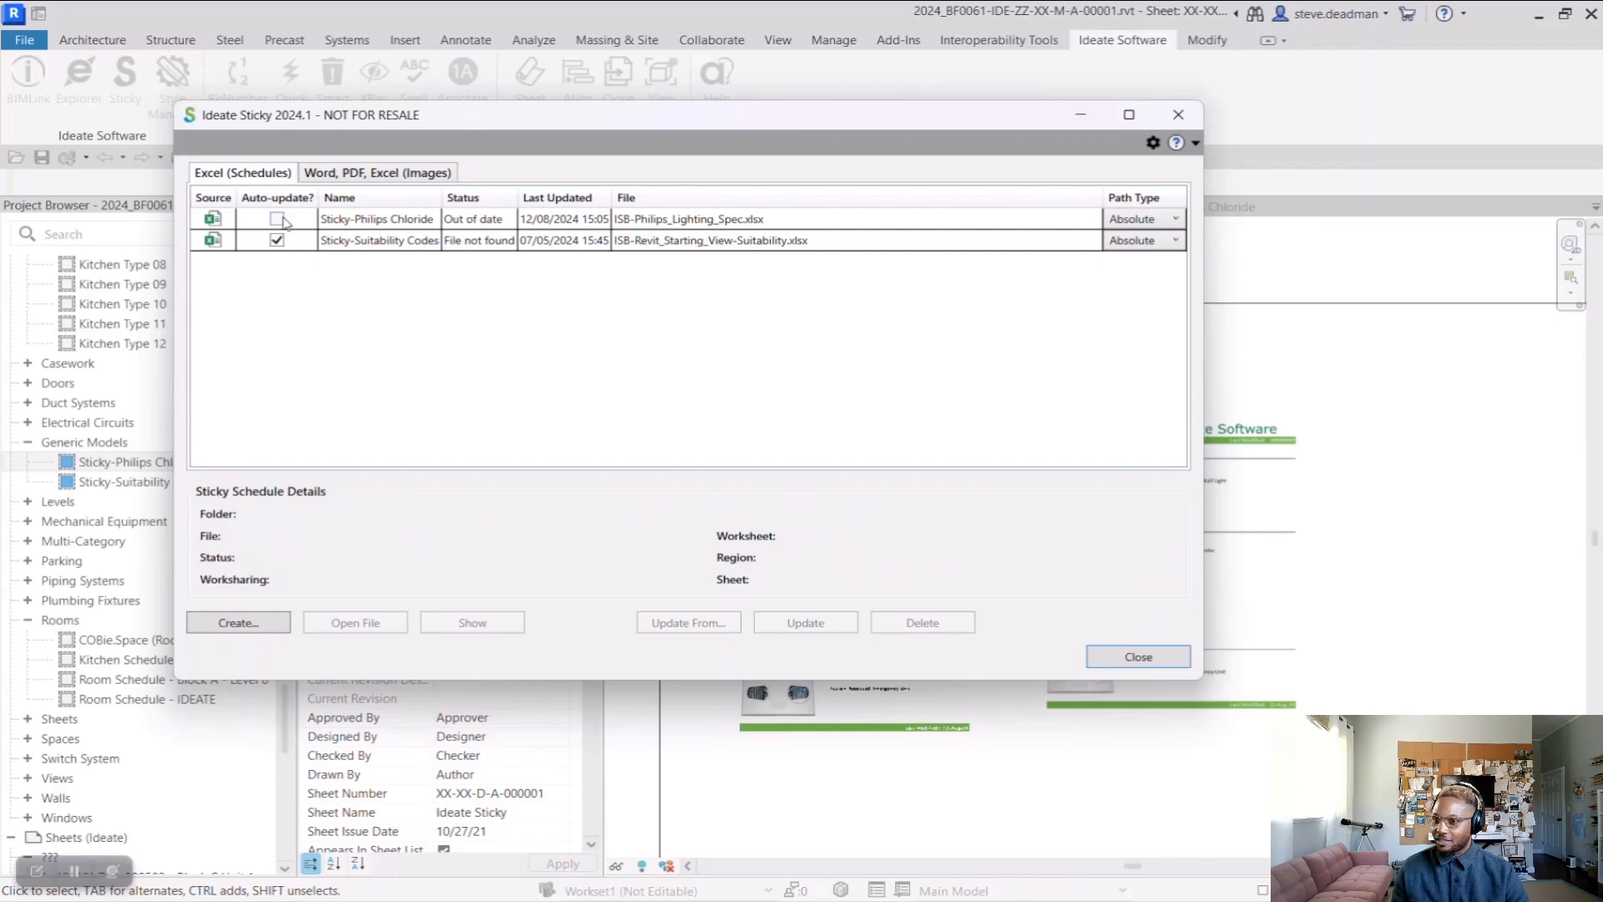
left_click(516, 219)
left_click(800, 626)
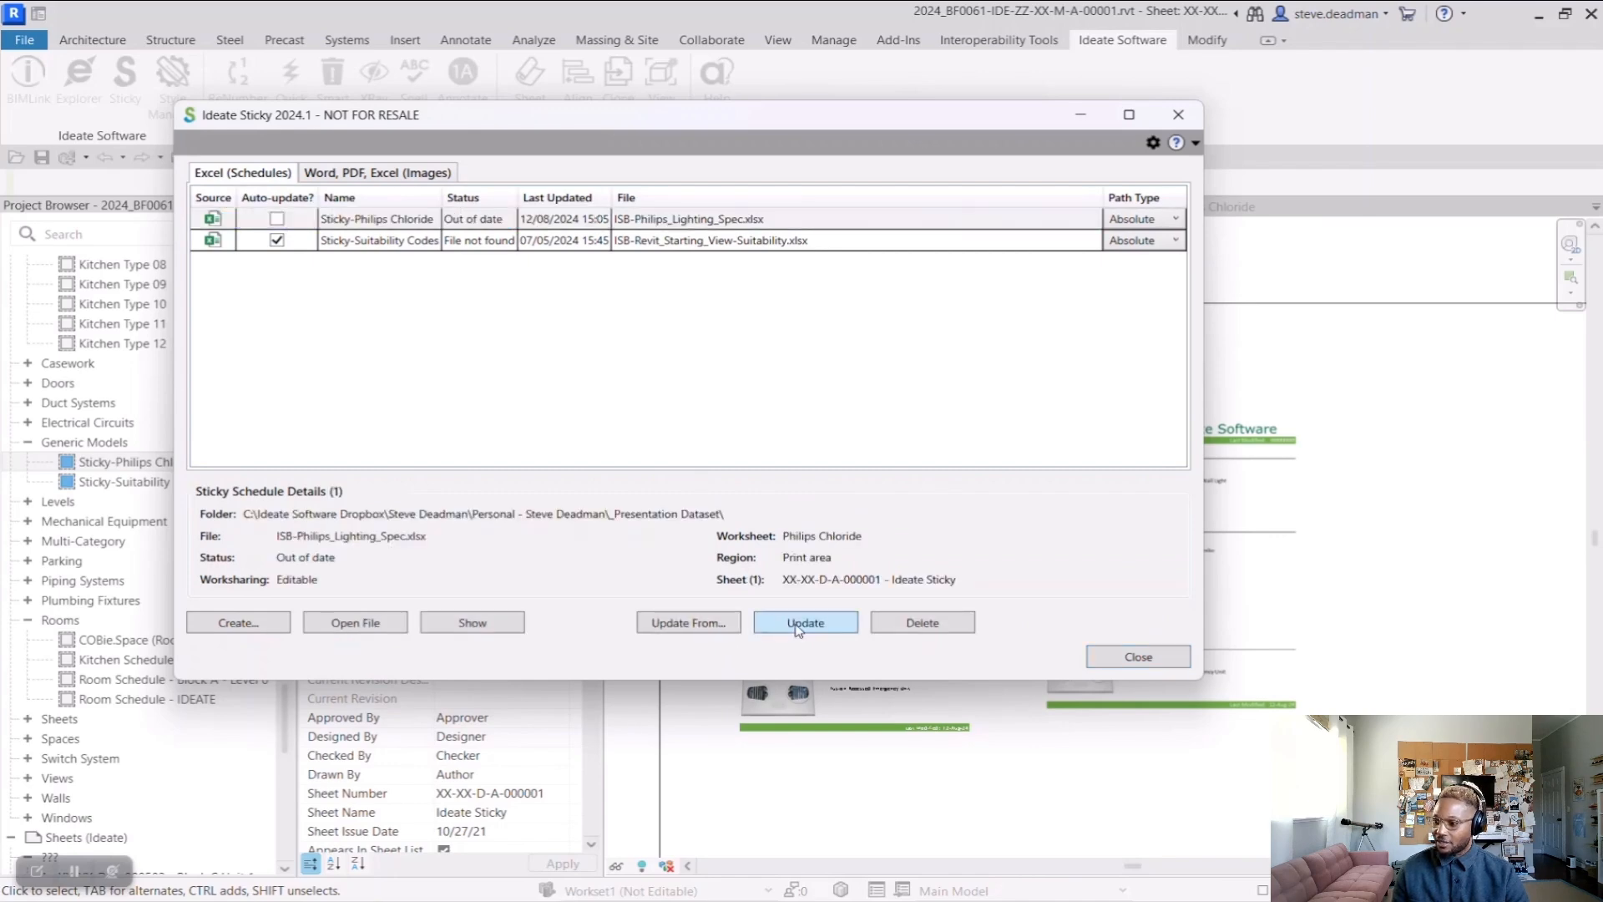
left_click(1116, 668)
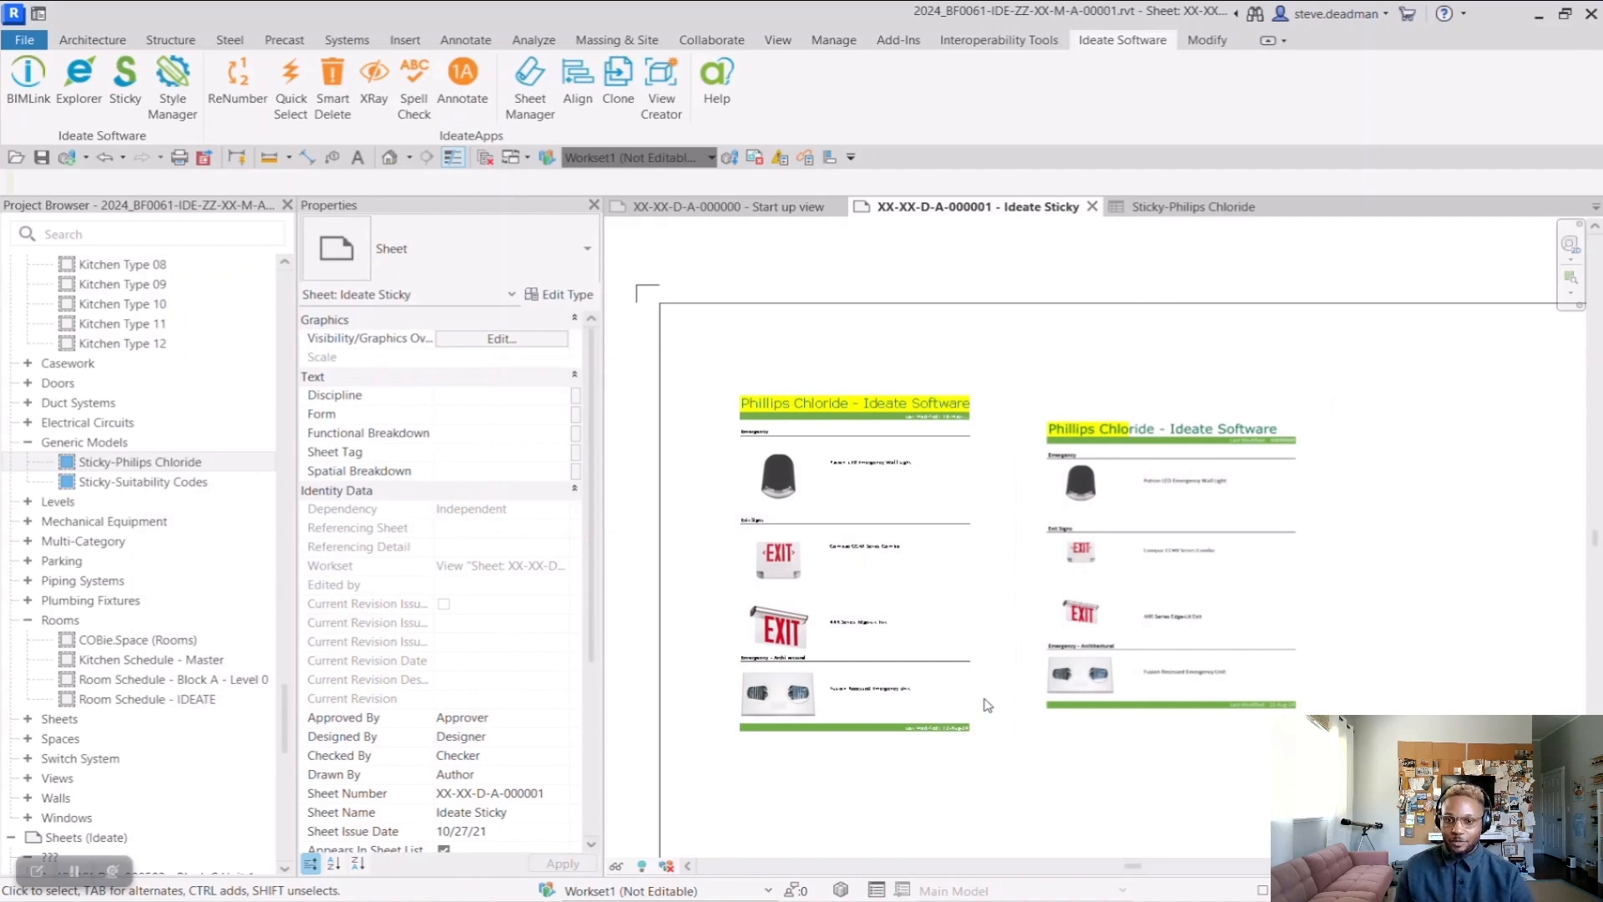
Create Sticky images on the sheet from pages 1-3 of ISB-Specifications.docx and close the Ideate Sticky manager
scroll(950, 362, "down", 2)
left_click(122, 86)
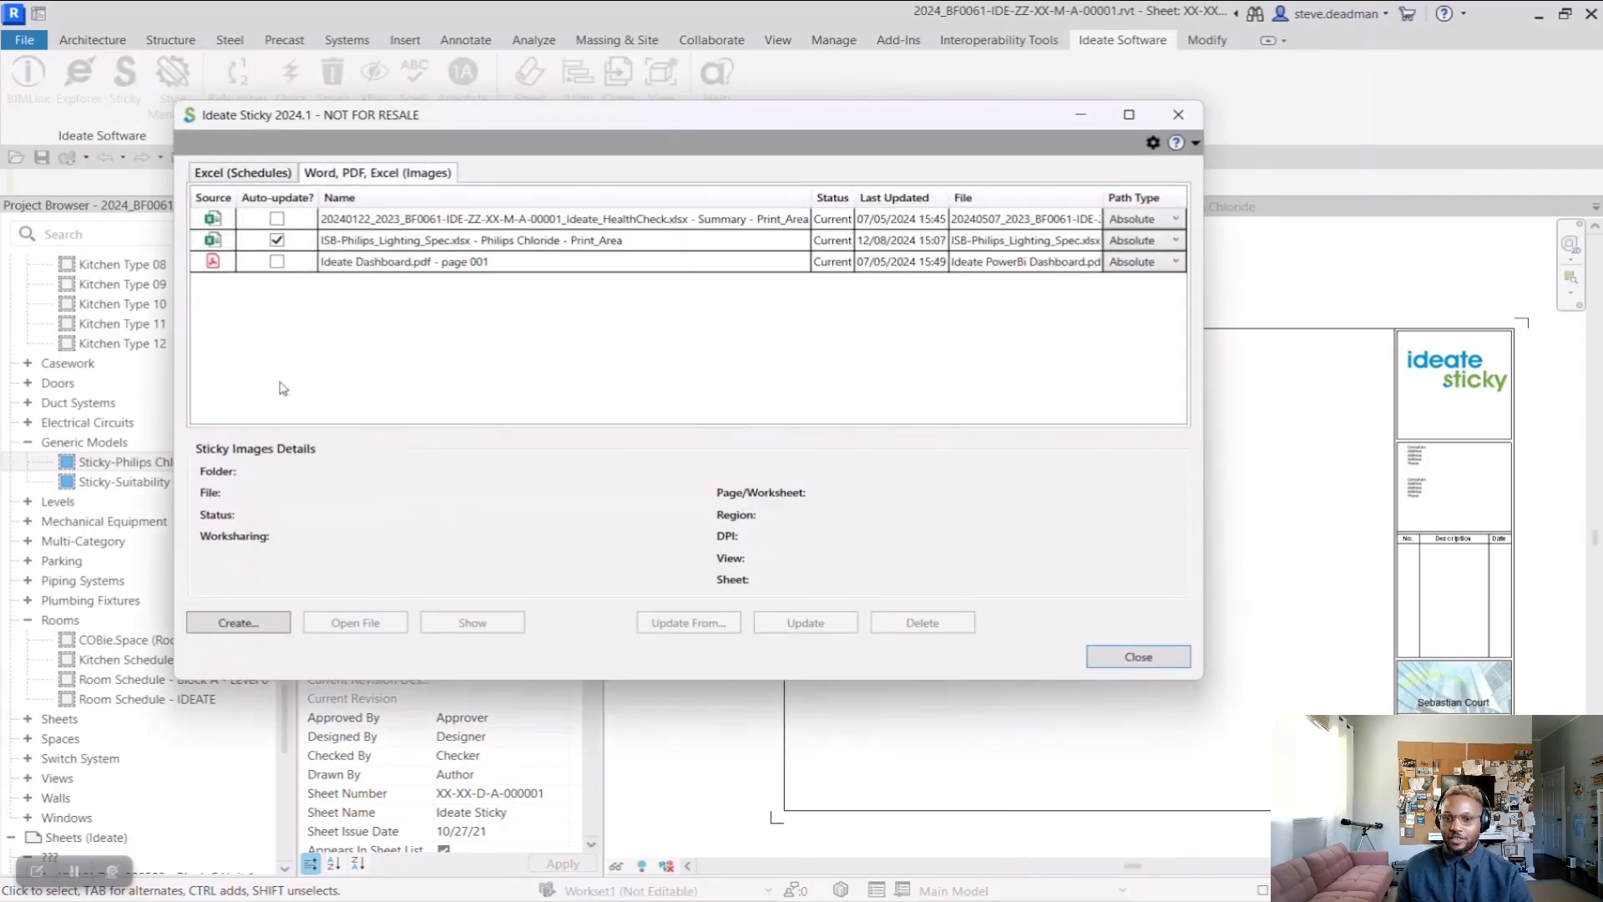
left_click(238, 623)
left_click(579, 528)
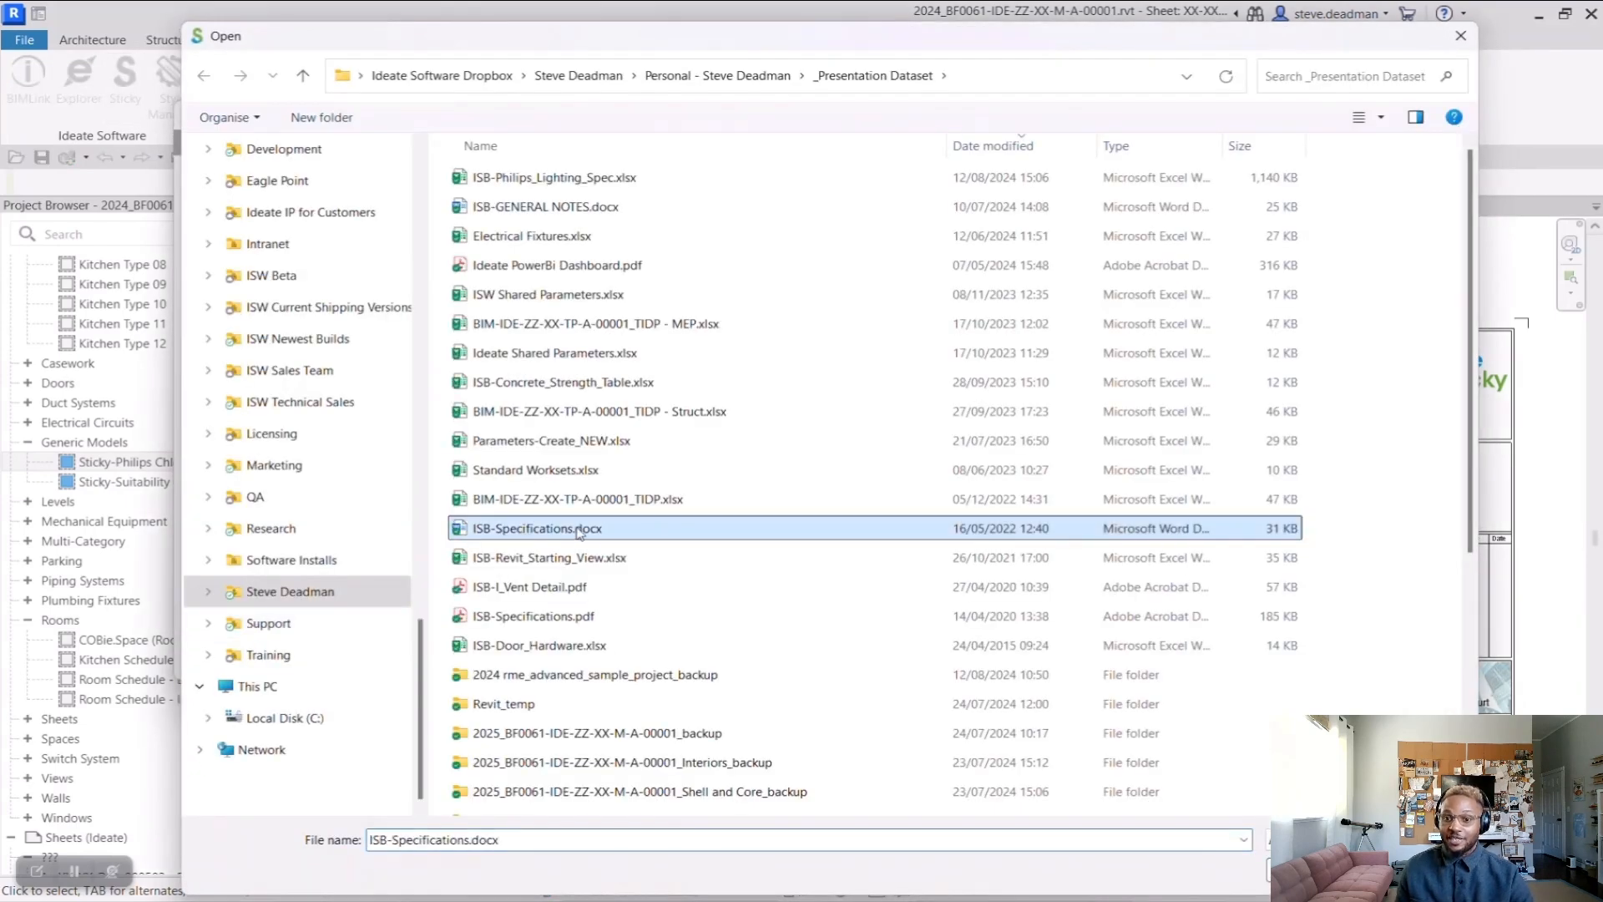
left_click(1316, 870)
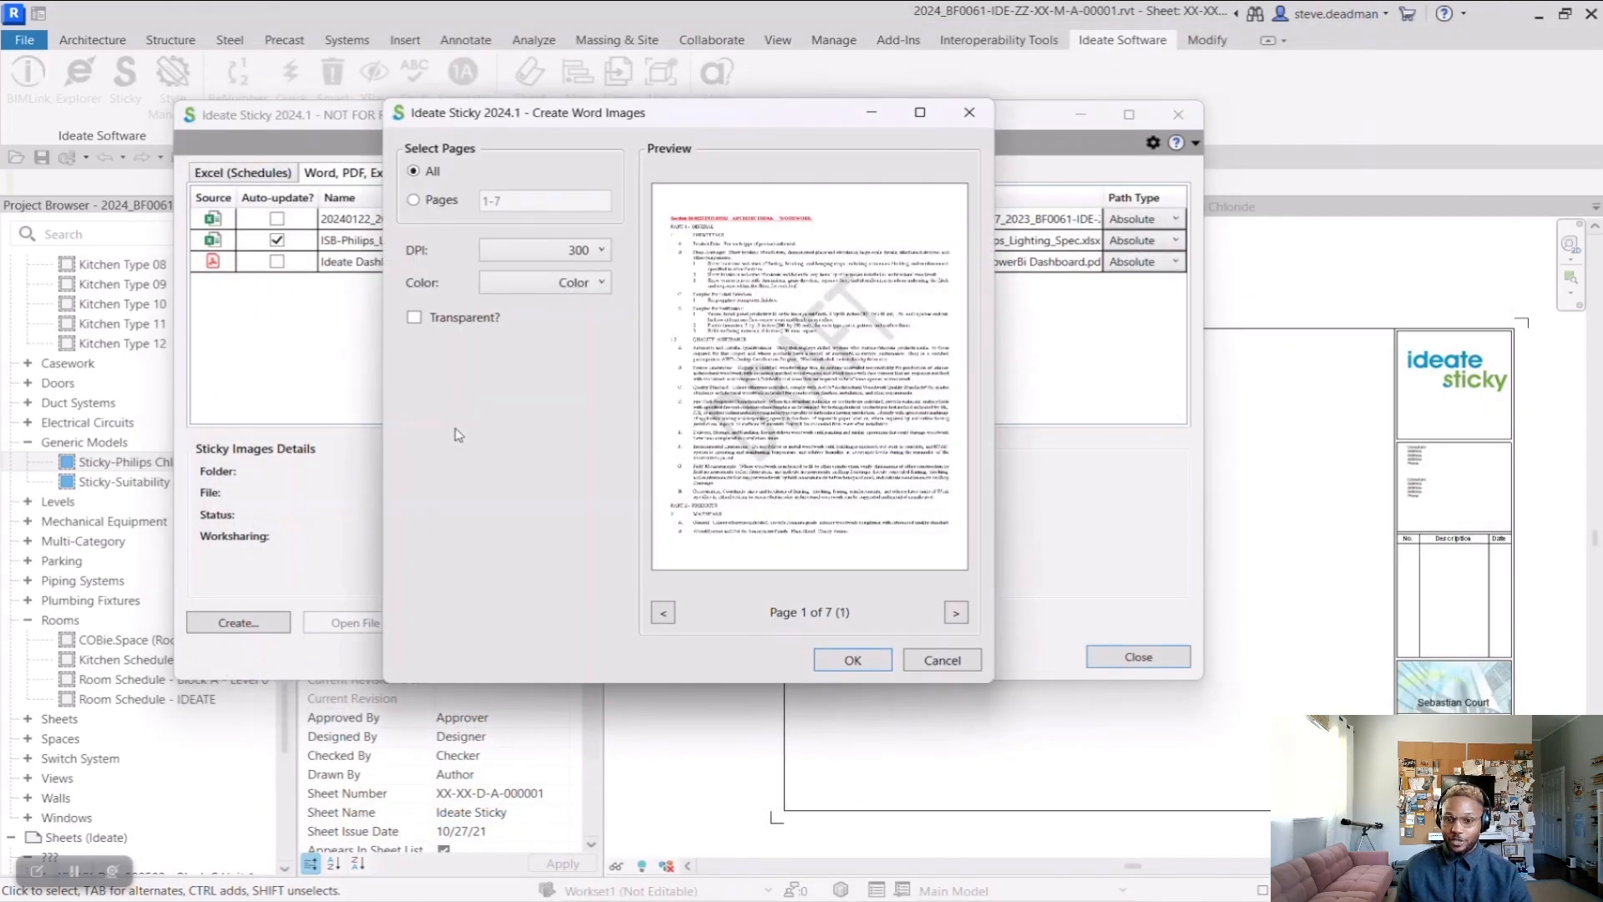
left_click(413, 199)
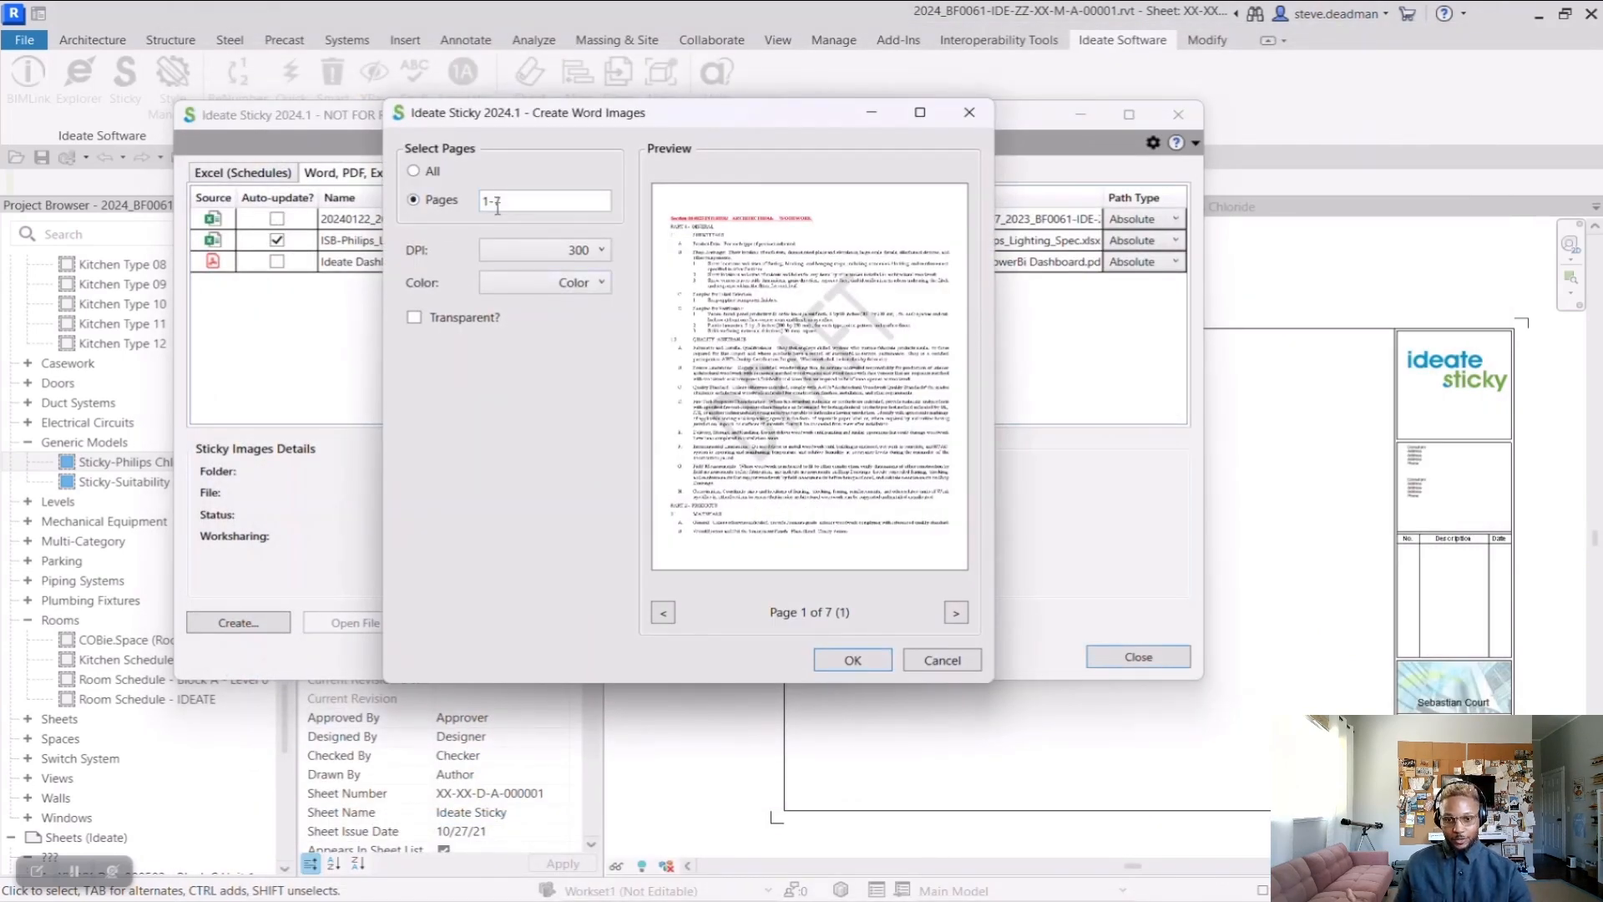
type("3")
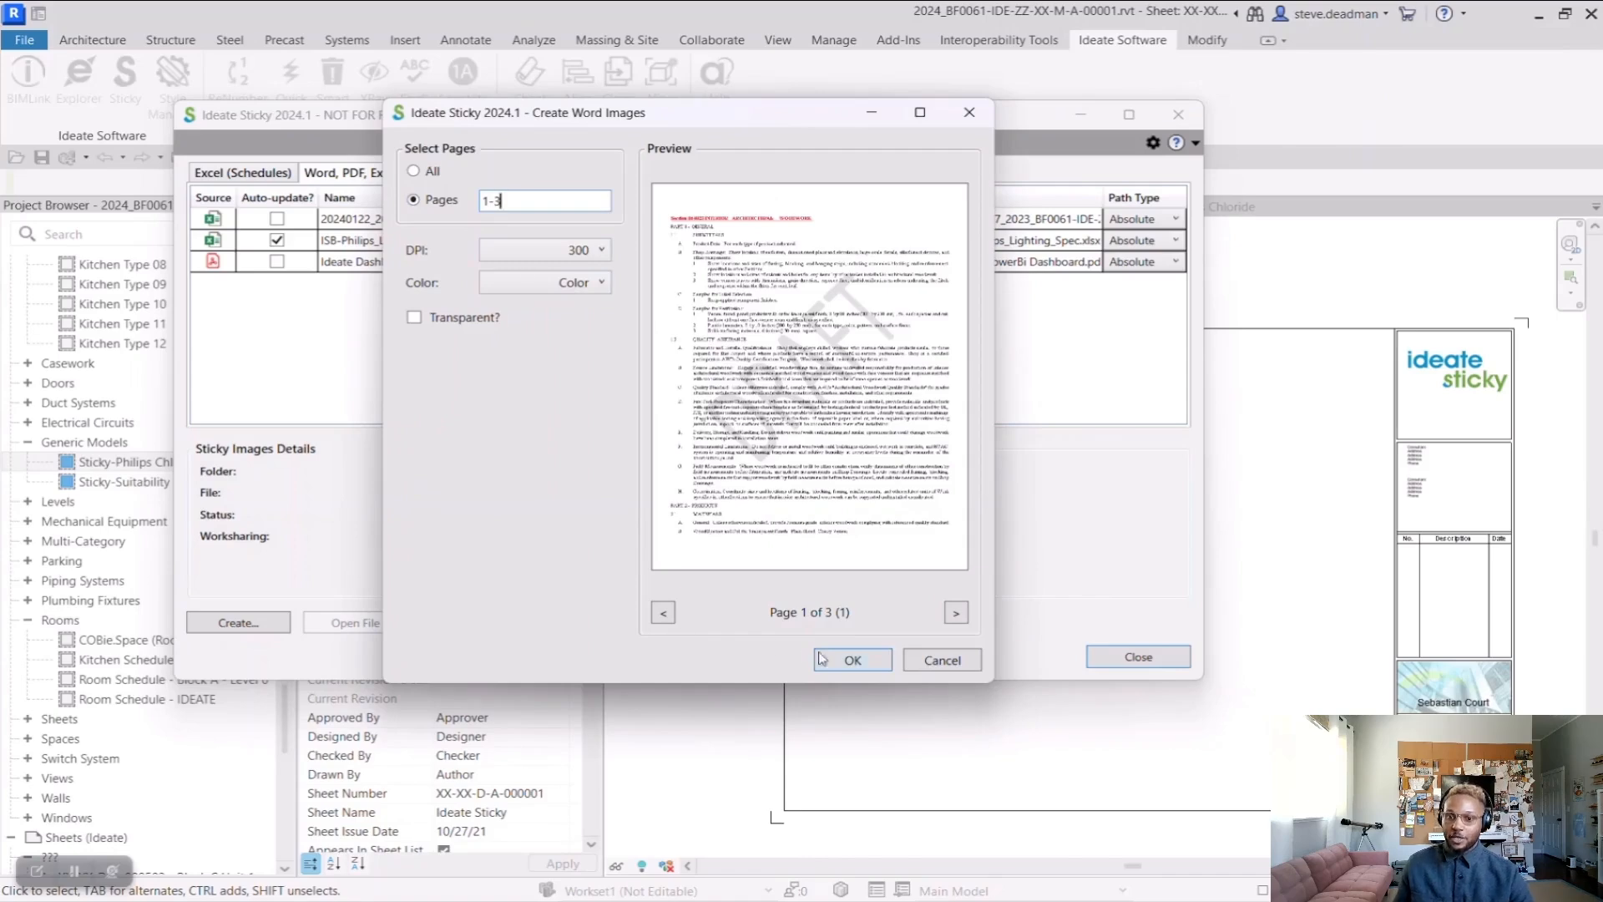
left_click(850, 659)
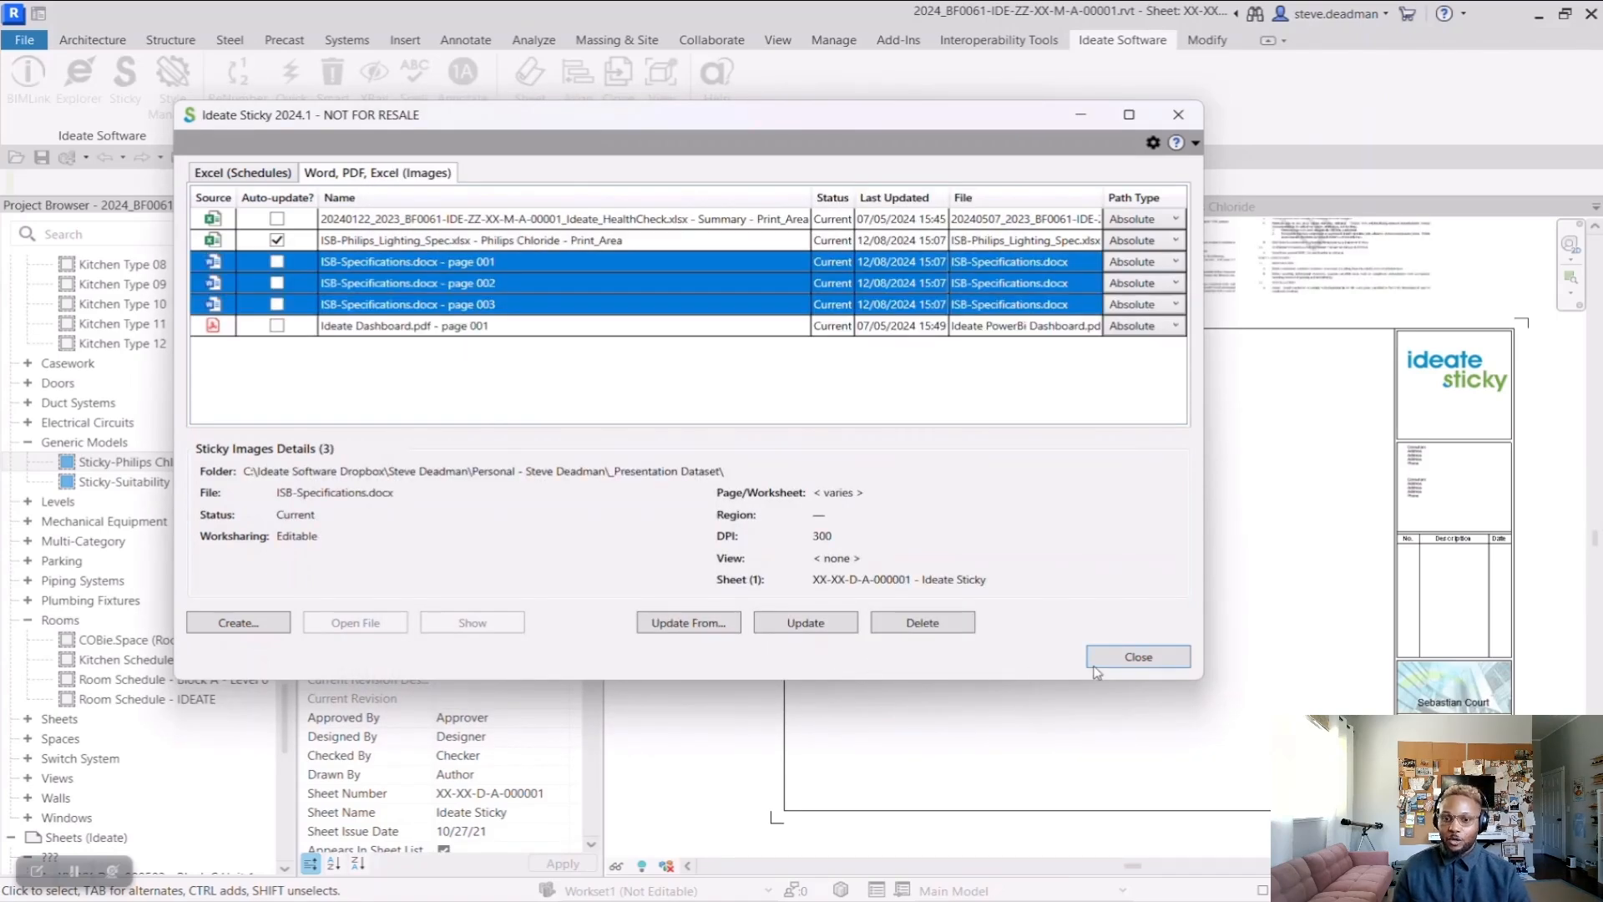
left_click(1138, 657)
scroll(664, 451, "down", 2)
left_click(889, 286)
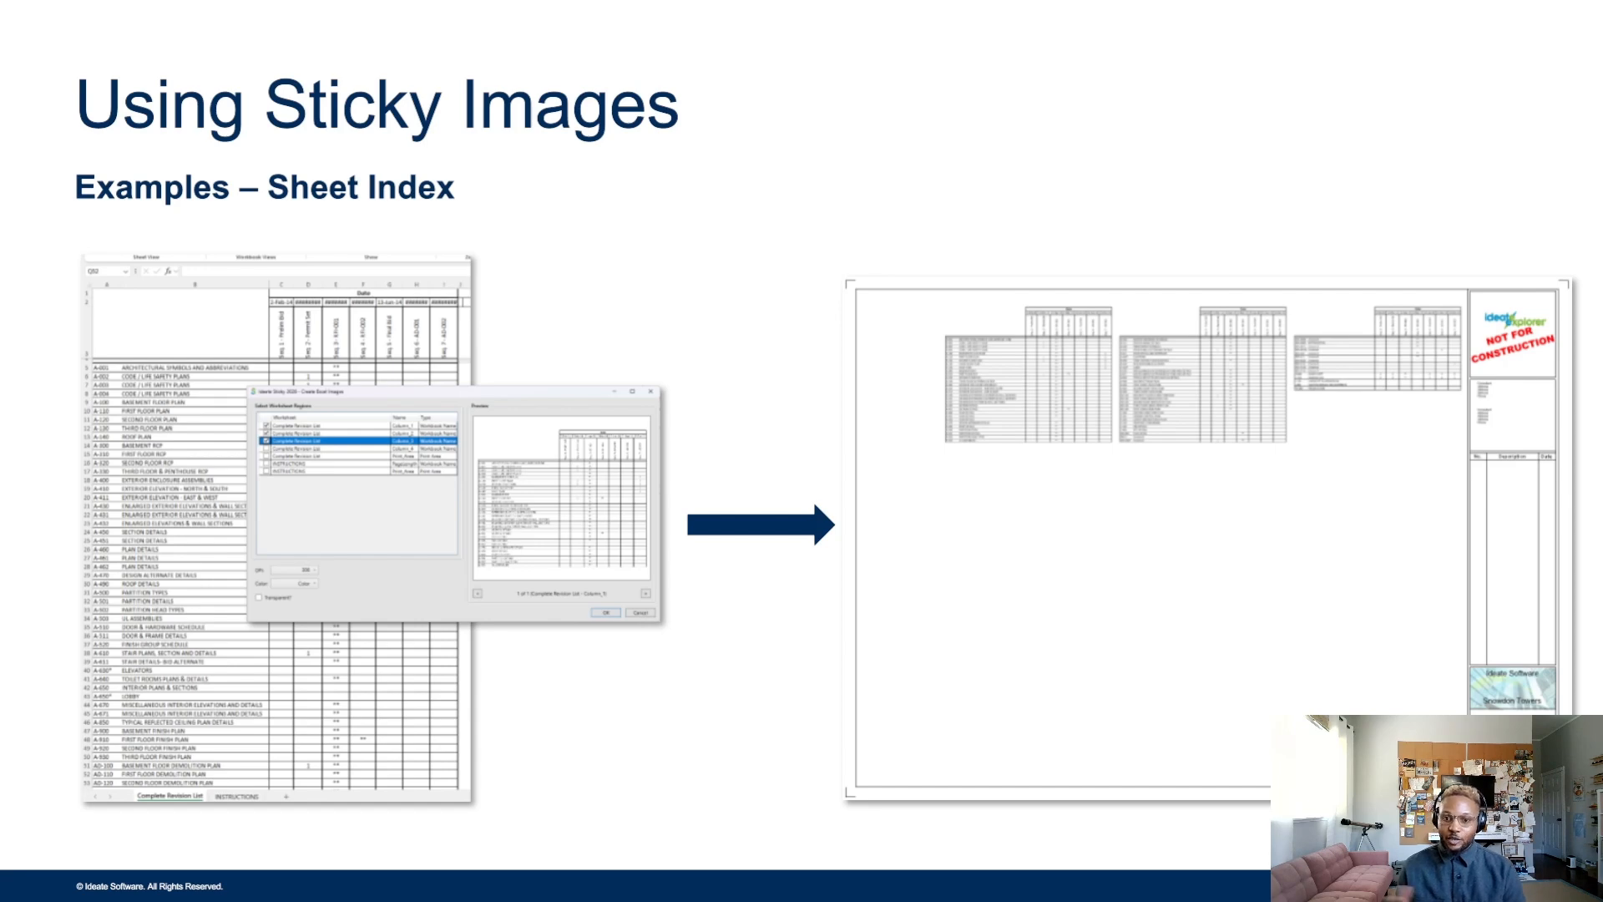
key("Right")
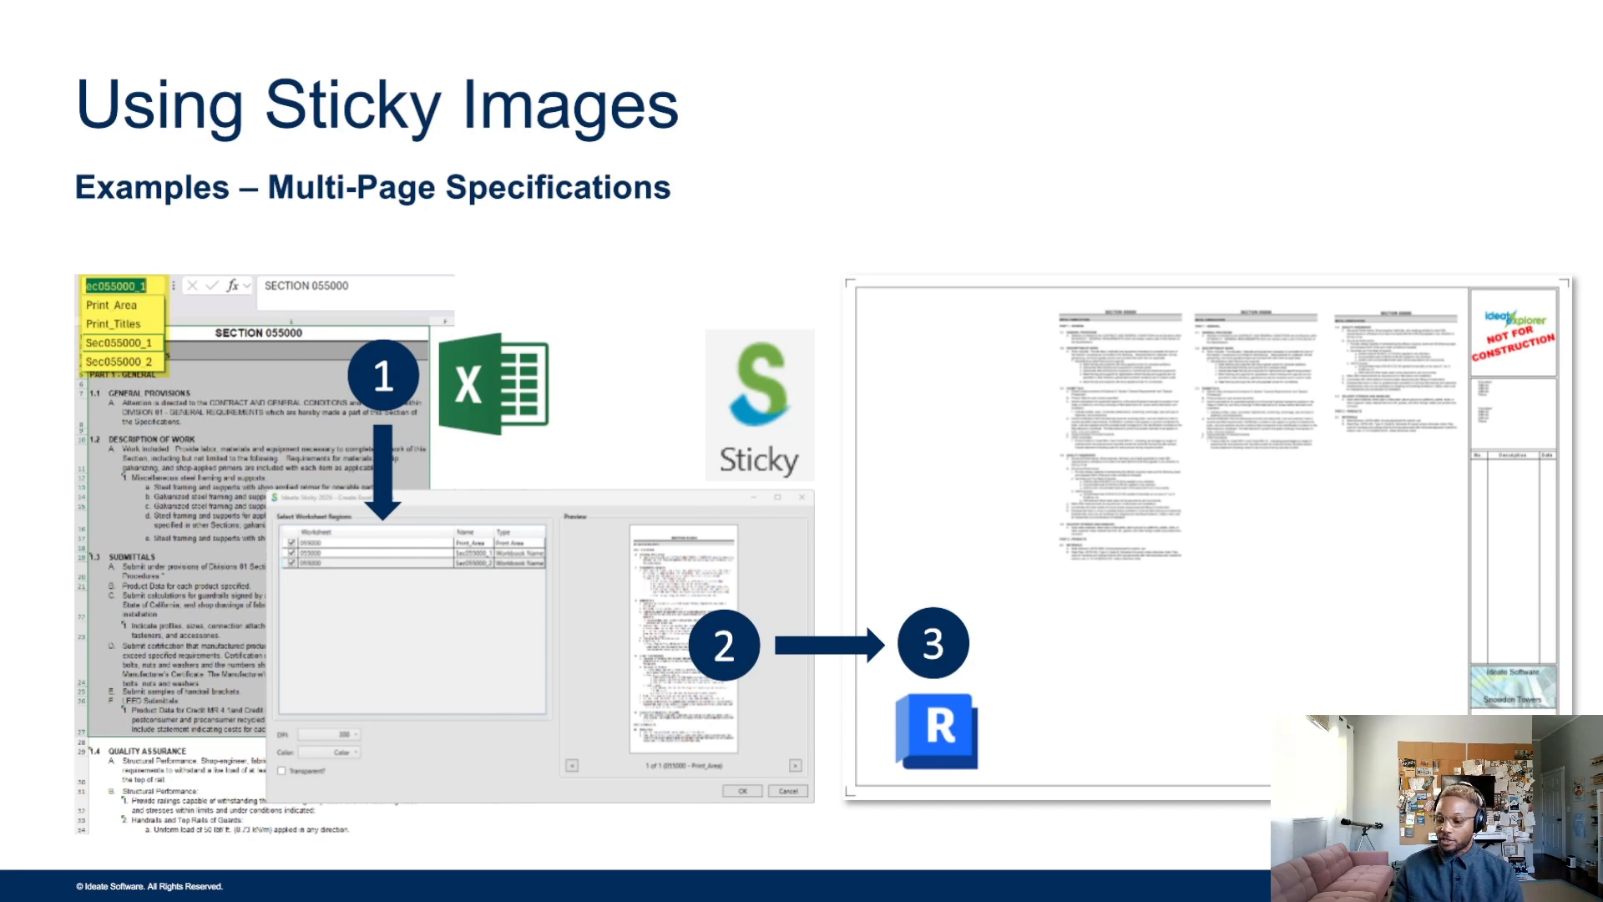
key("Right")
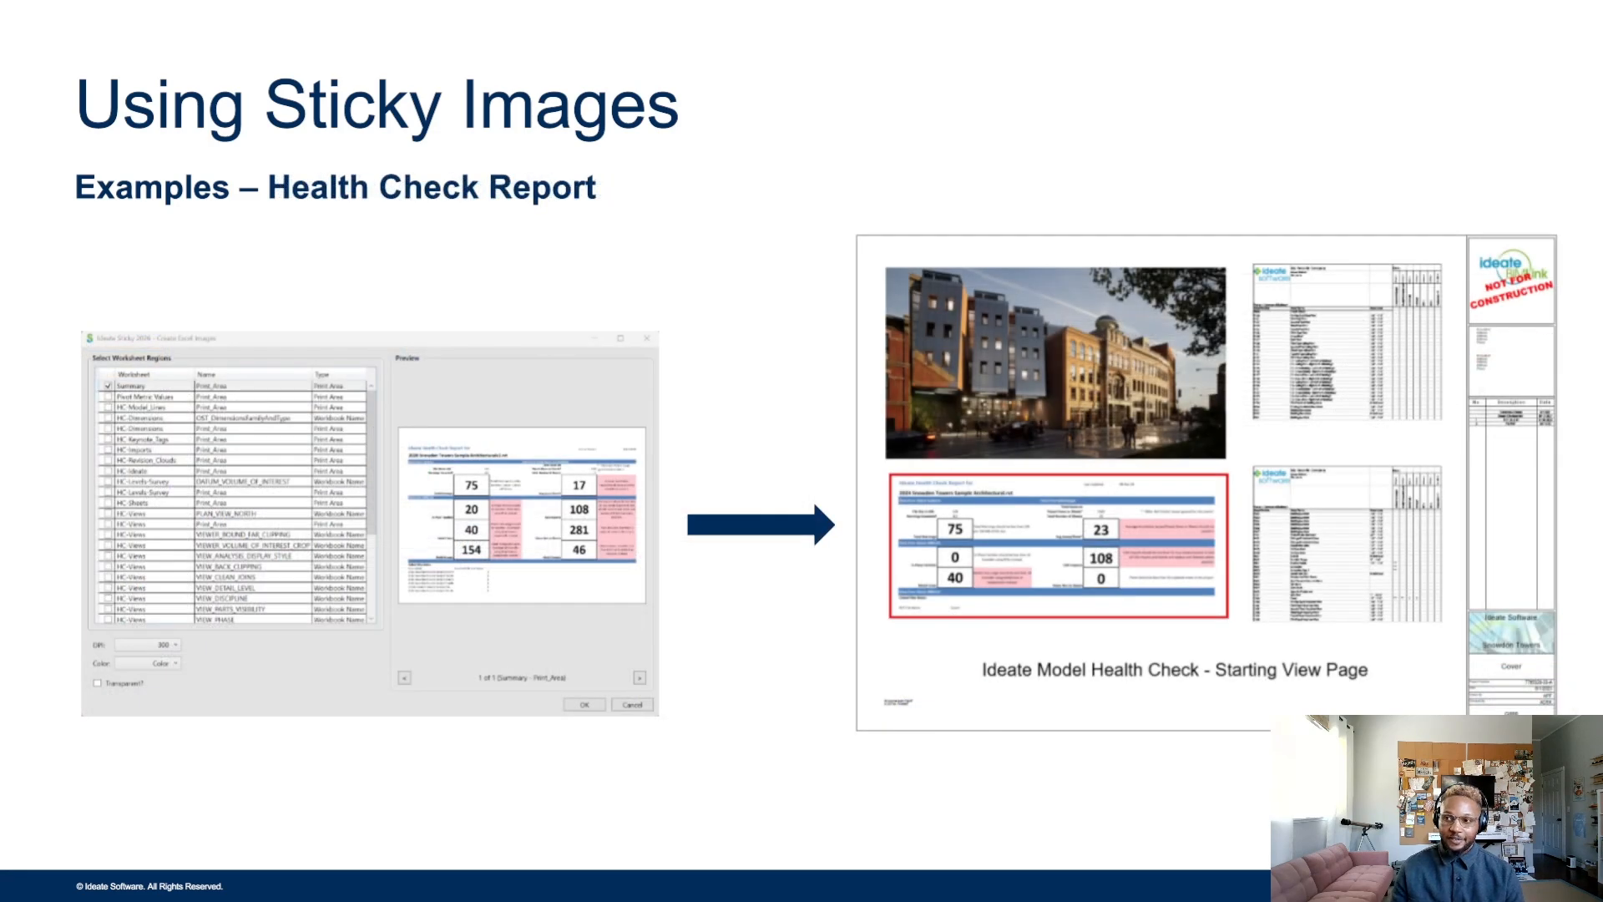